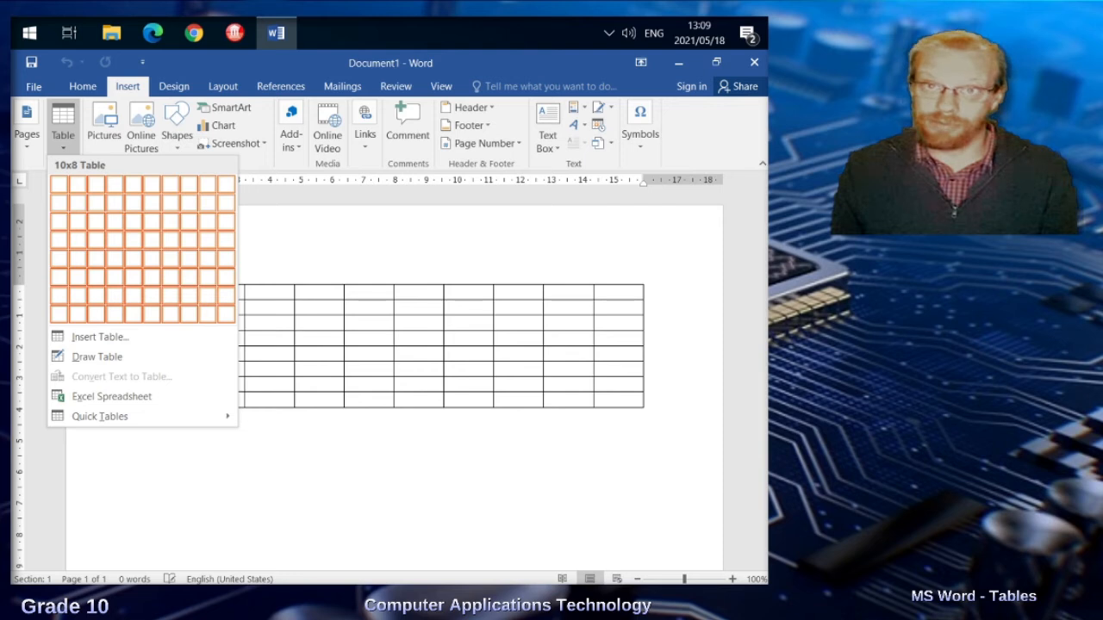
Insert a table of eight columns and four rows and place the cursor below it
left_click(188, 241)
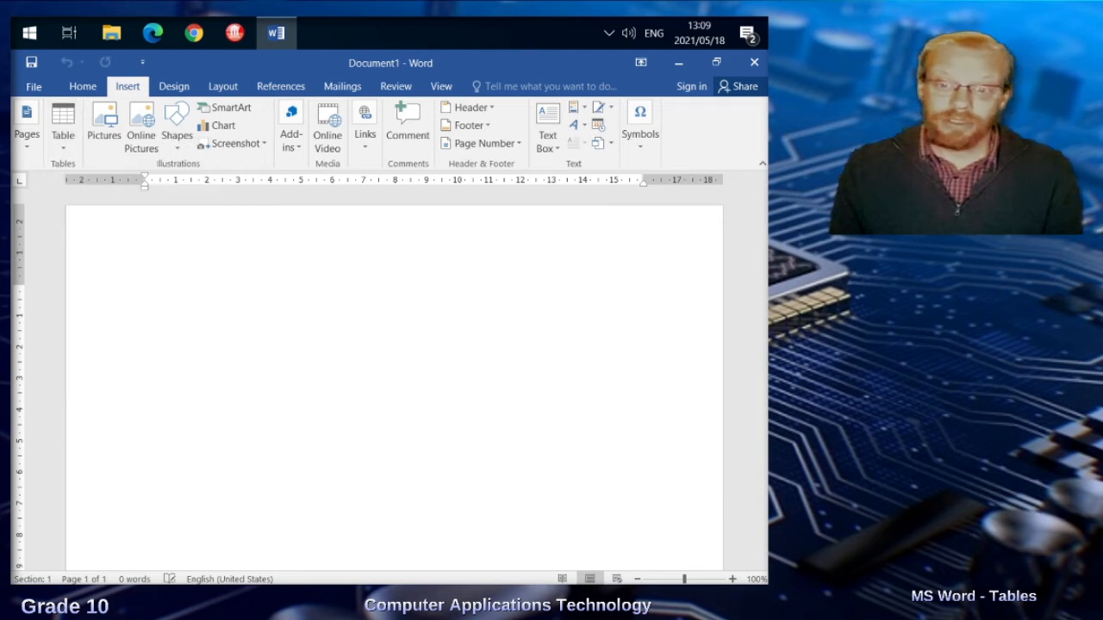
left_click(146, 355)
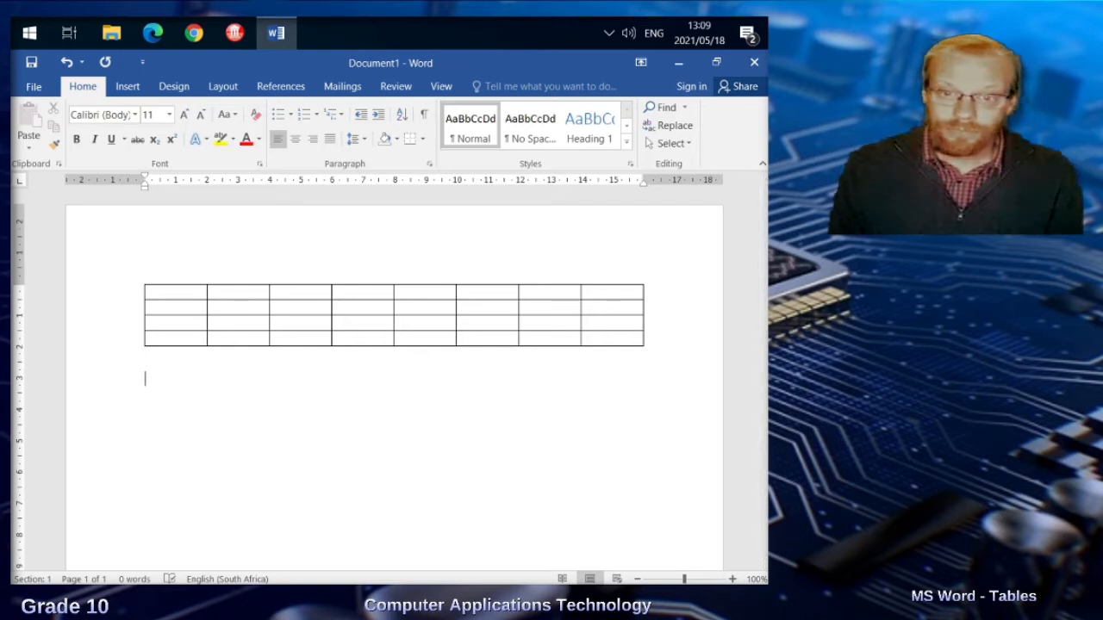
Set up a new table below the existing one with 25 columns and 15 rows
left_click(127, 87)
left_click(63, 125)
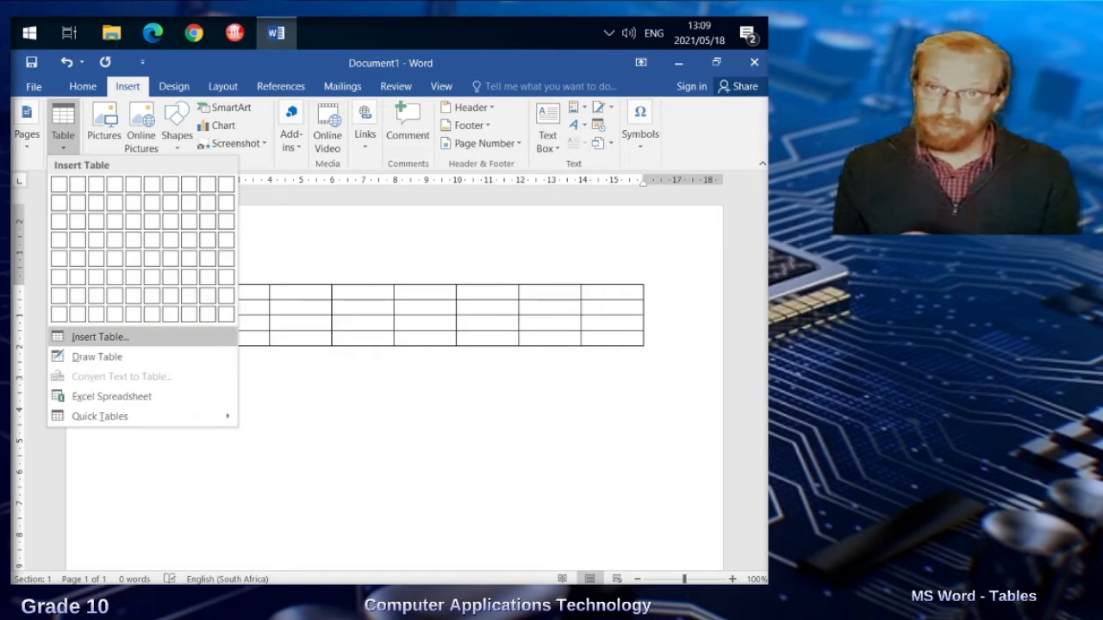
left_click(100, 337)
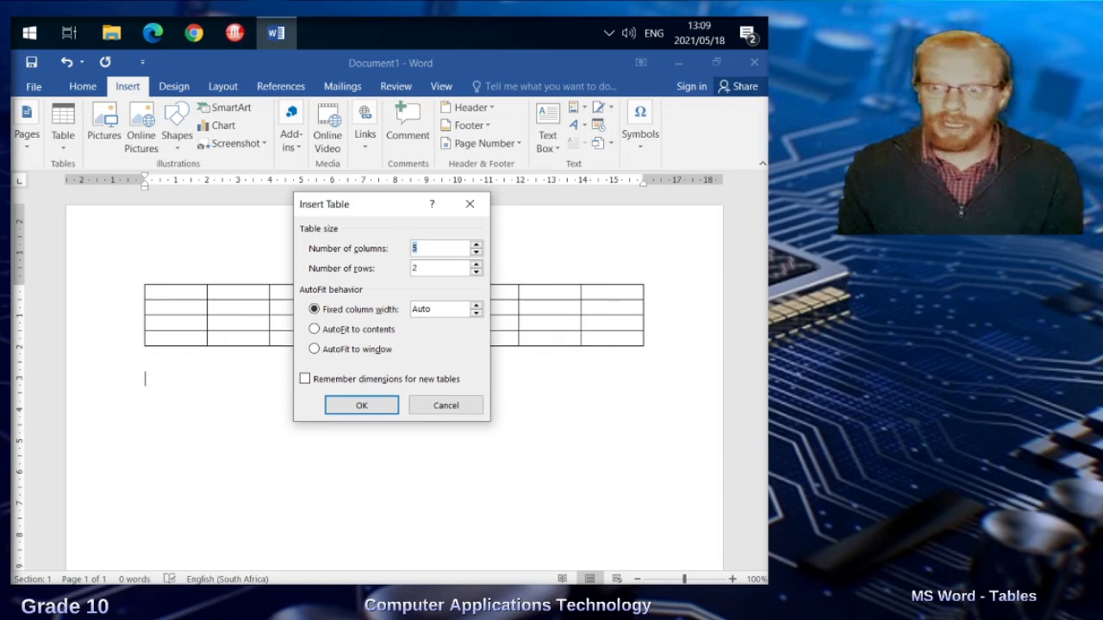
type("25")
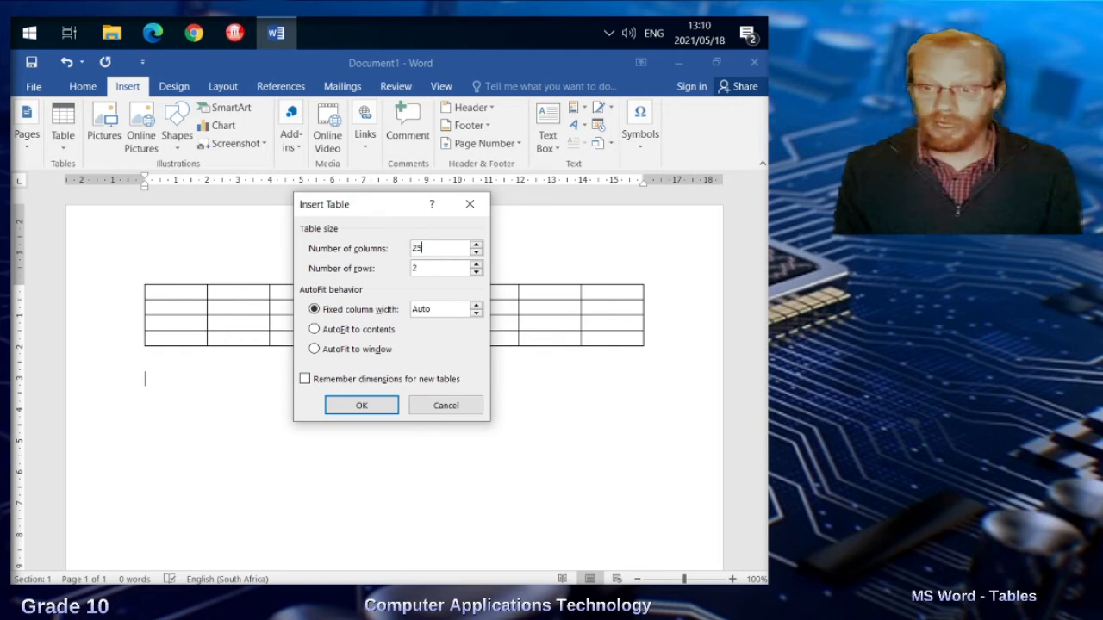
key("Tab")
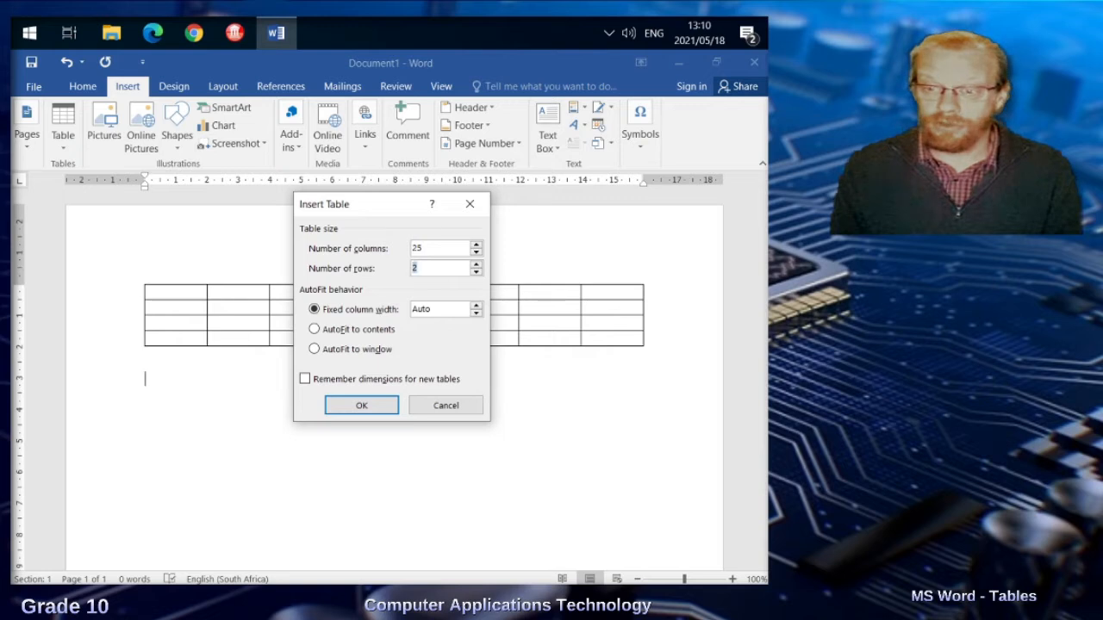
type("15")
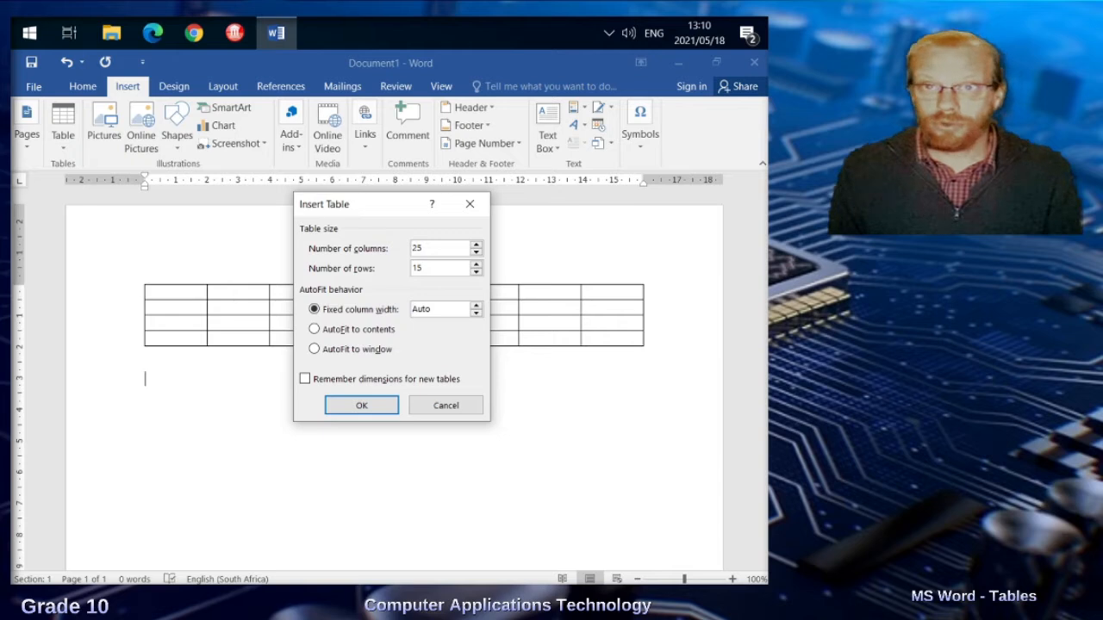
Give the new table a fixed column width of 0,63 cm and insert it
left_click(476, 313)
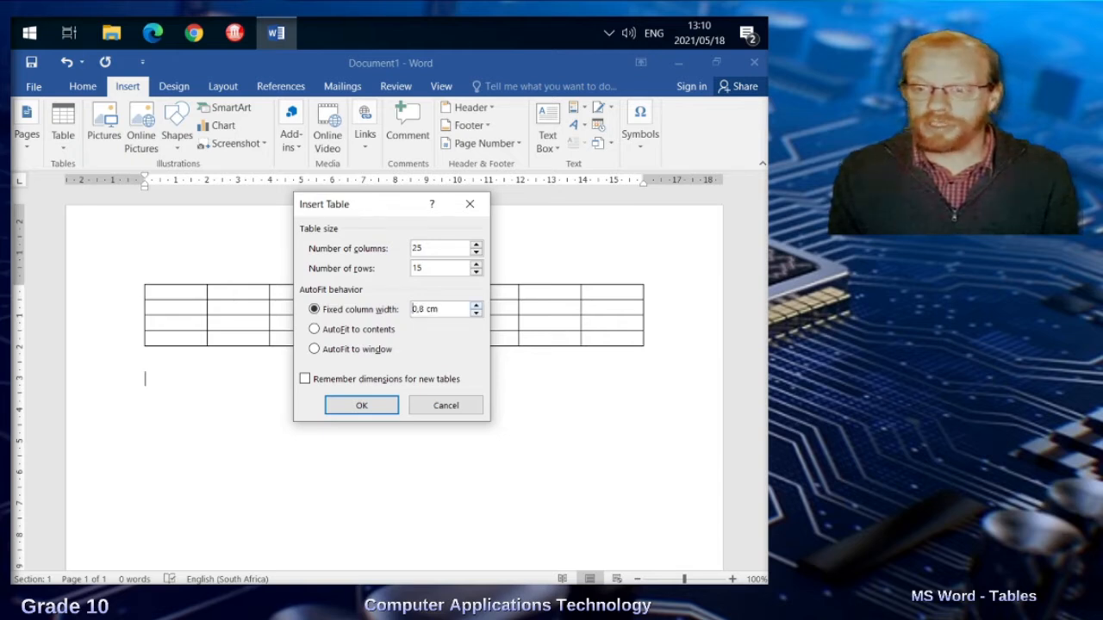
left_click(475, 313)
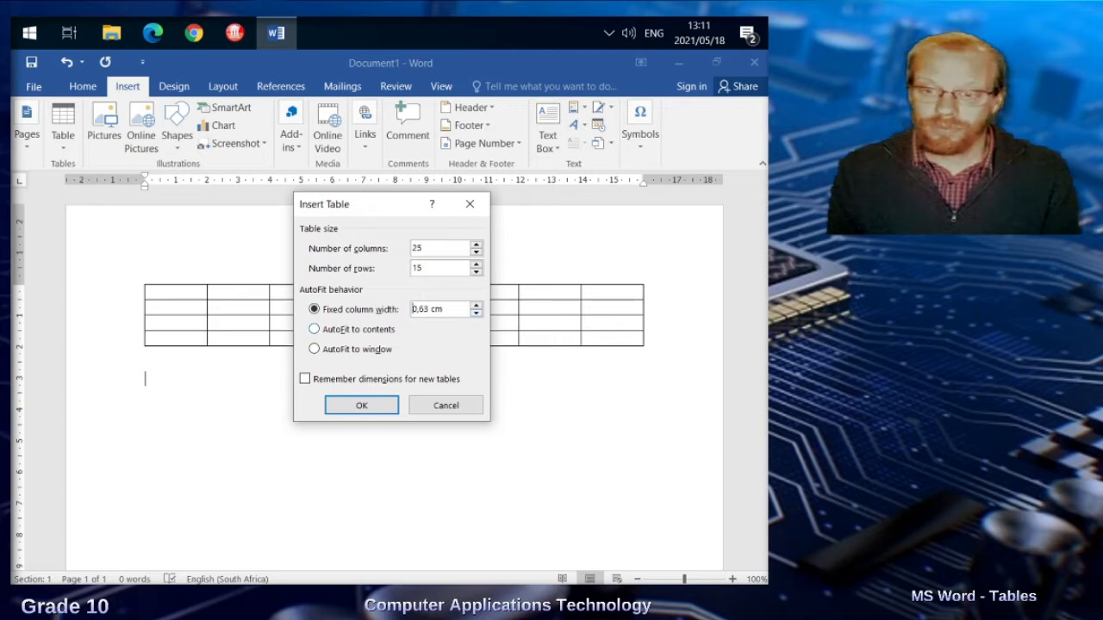
left_click(314, 349)
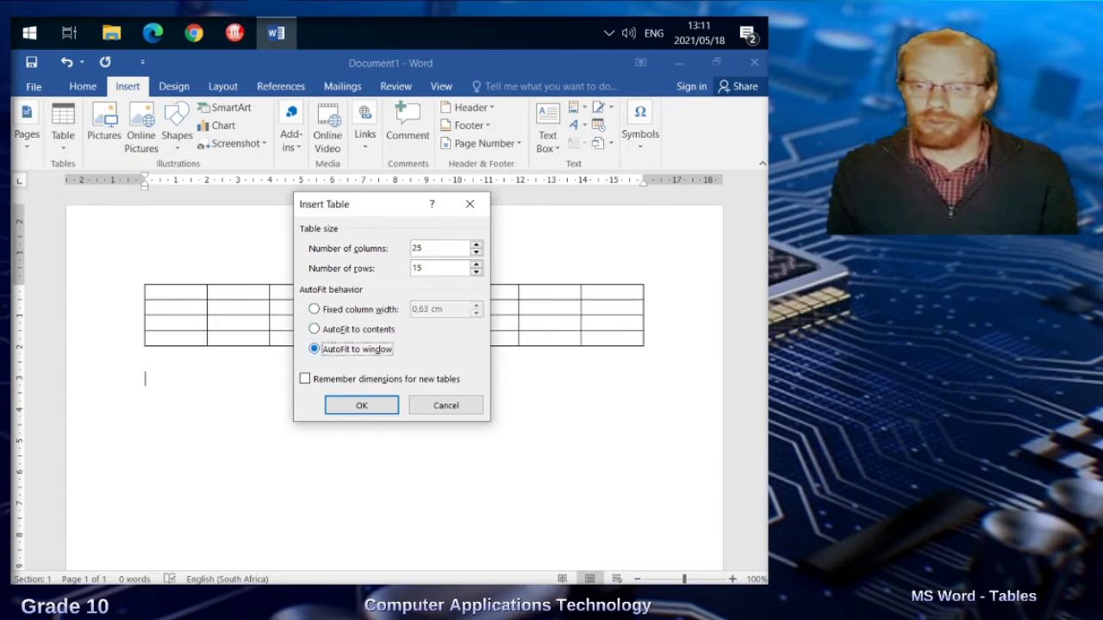
left_click(314, 330)
left_click(315, 310)
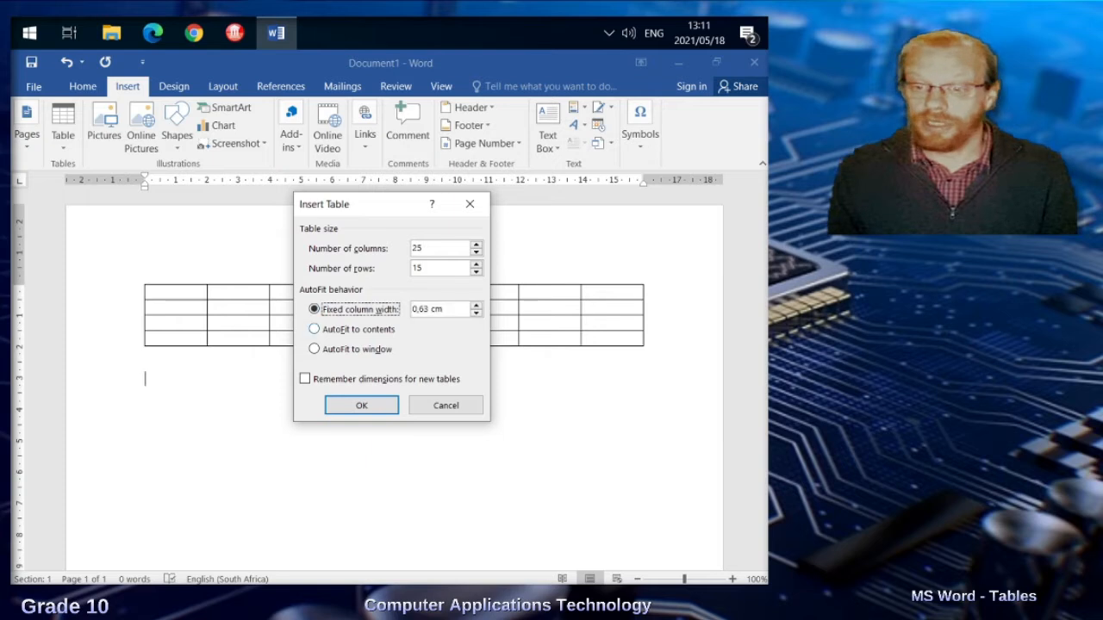
left_click(314, 329)
left_click(315, 309)
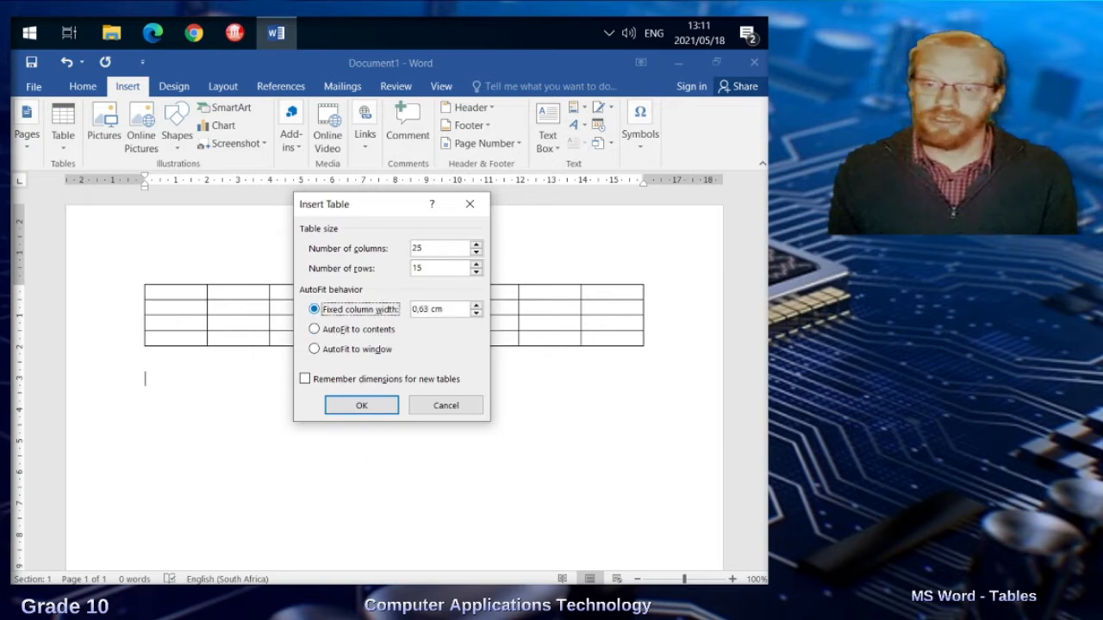
key("Return")
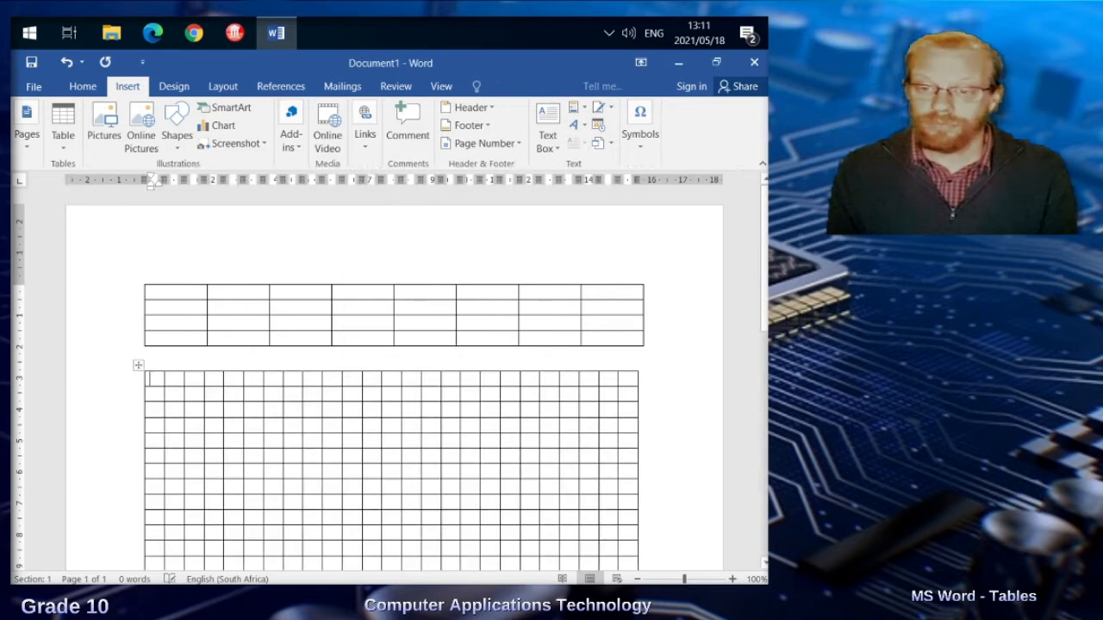
Select the whole 25-column table and delete it from the document
scroll(393, 388, "down", 4)
scroll(393, 388, "up", 2)
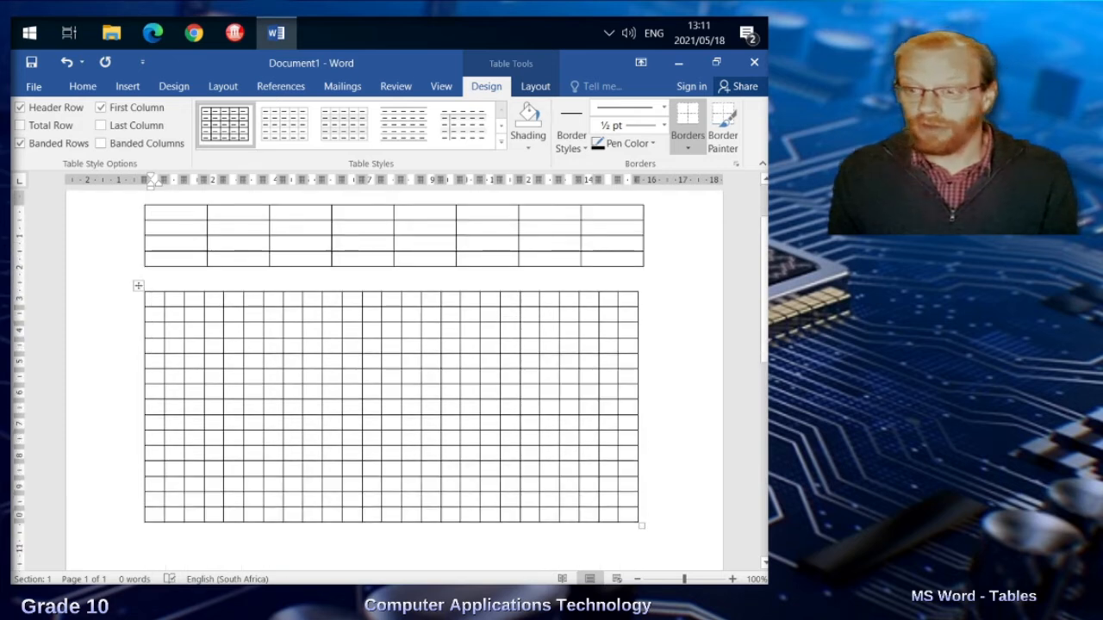
scroll(393, 388, "down", 3)
scroll(394, 387, "up", 2)
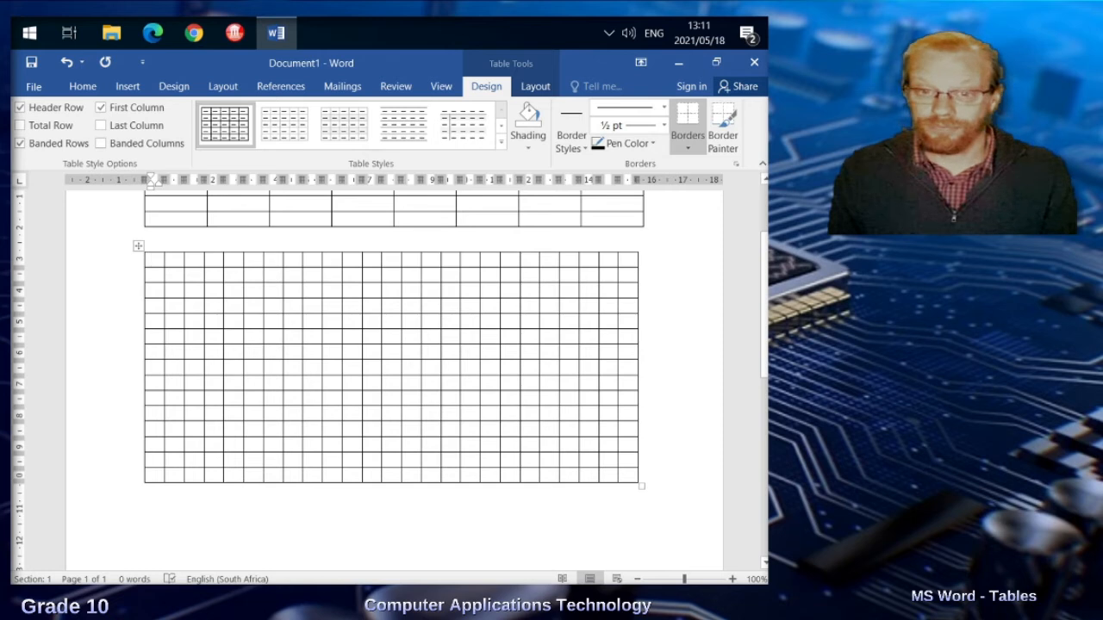
left_click(138, 247)
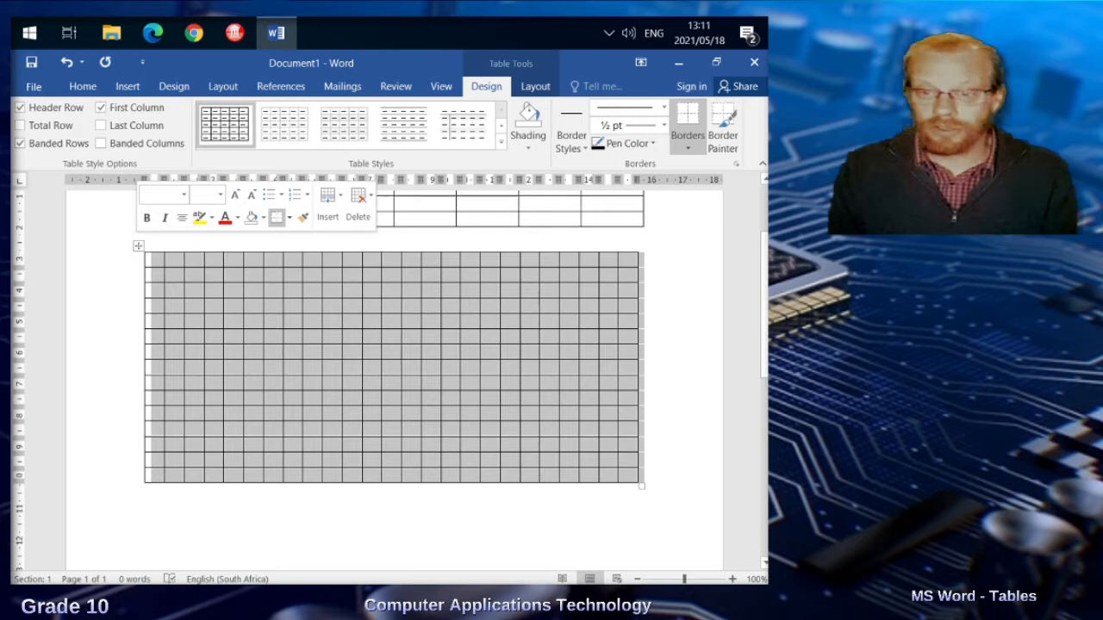
left_click(358, 205)
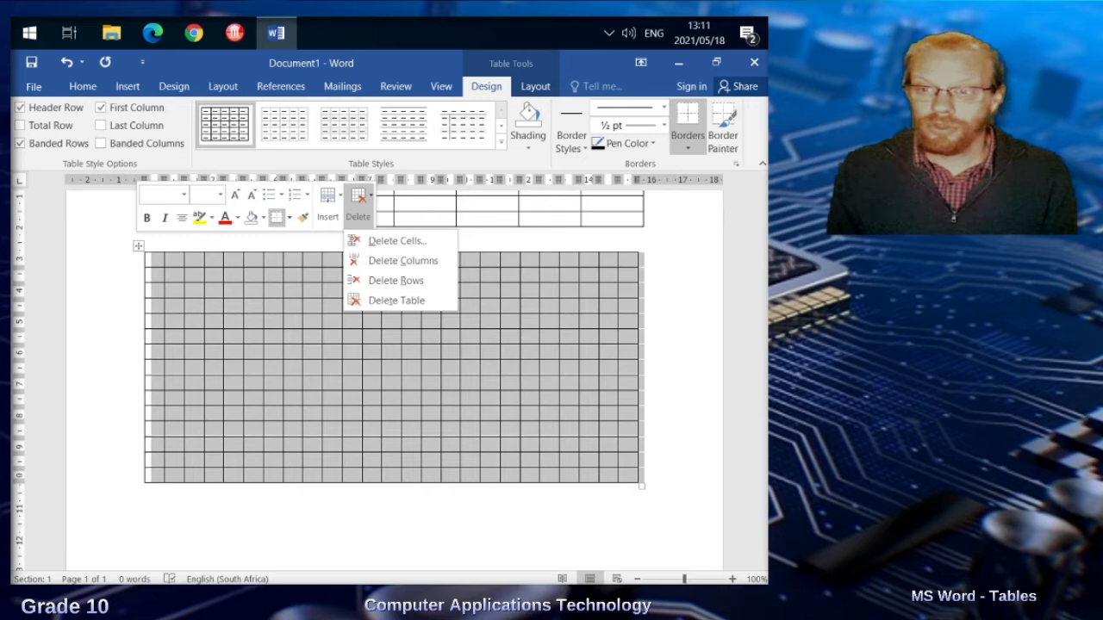
left_click(535, 86)
left_click(195, 129)
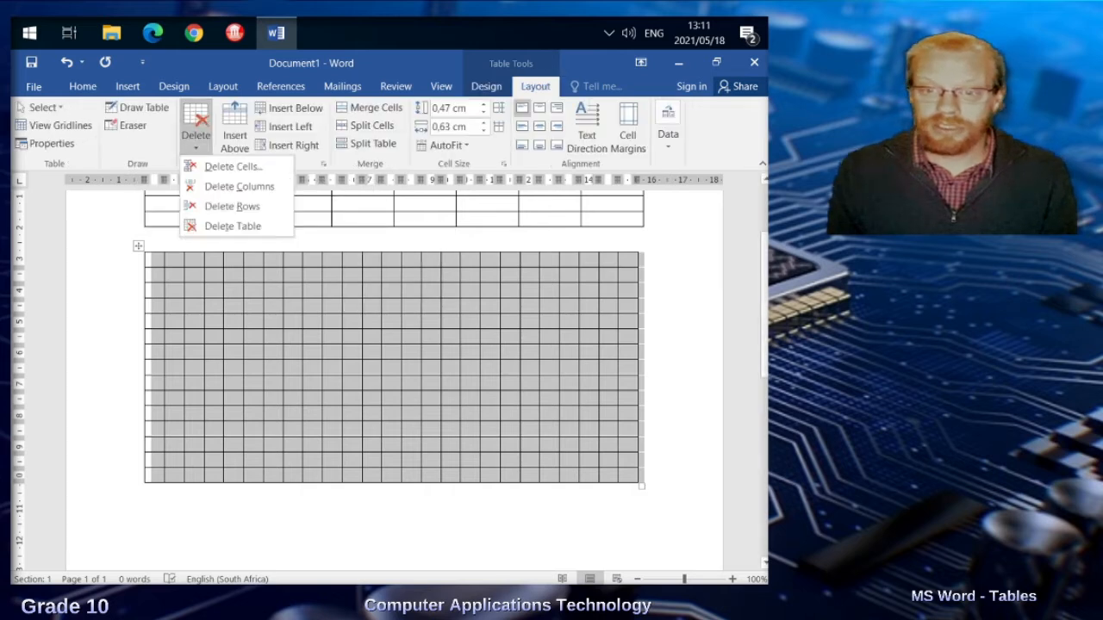
left_click(233, 226)
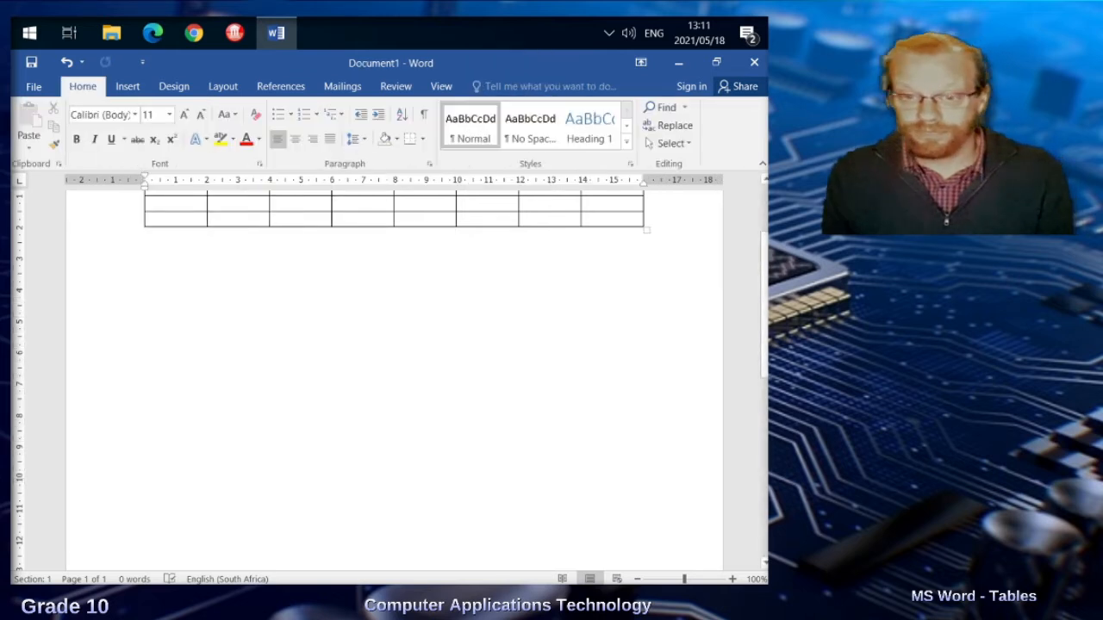
Draw a table outline about 11.8 cm wide and 5.9 cm high below the first table
scroll(394, 344, "up", 2)
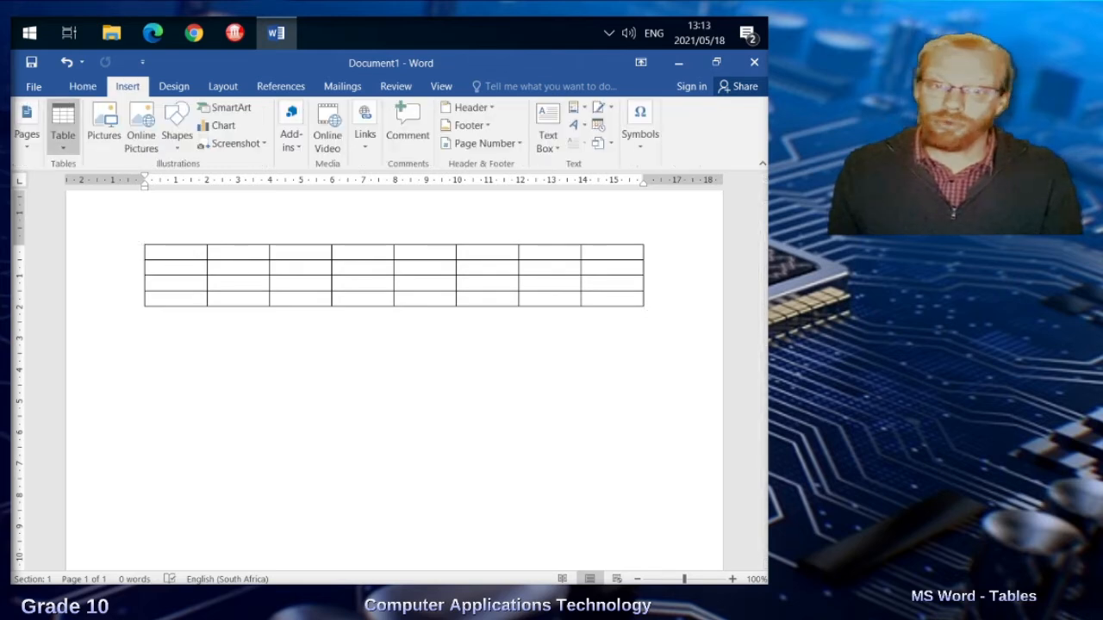
left_click(62, 129)
left_click(97, 356)
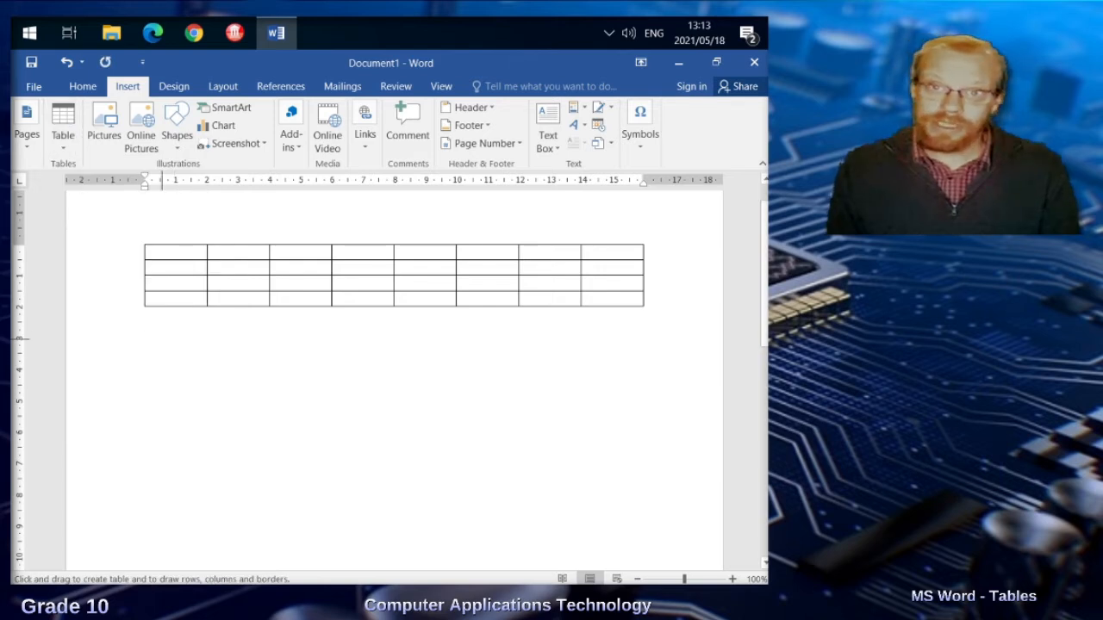
mouse_move(146, 338)
left_mouse_down()
mouse_move(302, 398)
mouse_move(515, 517)
left_mouse_up()
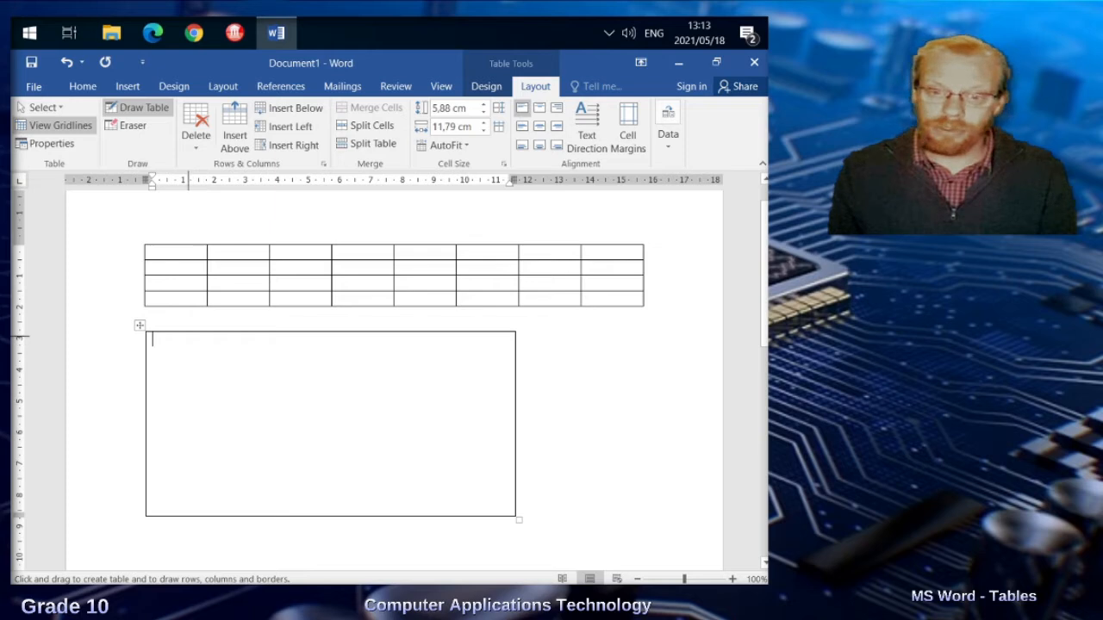
Divide the outline into four columns, the first two about 1.5 and 4 cm wide, and three rows, the upper two about 1 and 1.1 cm high
left_click_drag(194, 333, 193, 516)
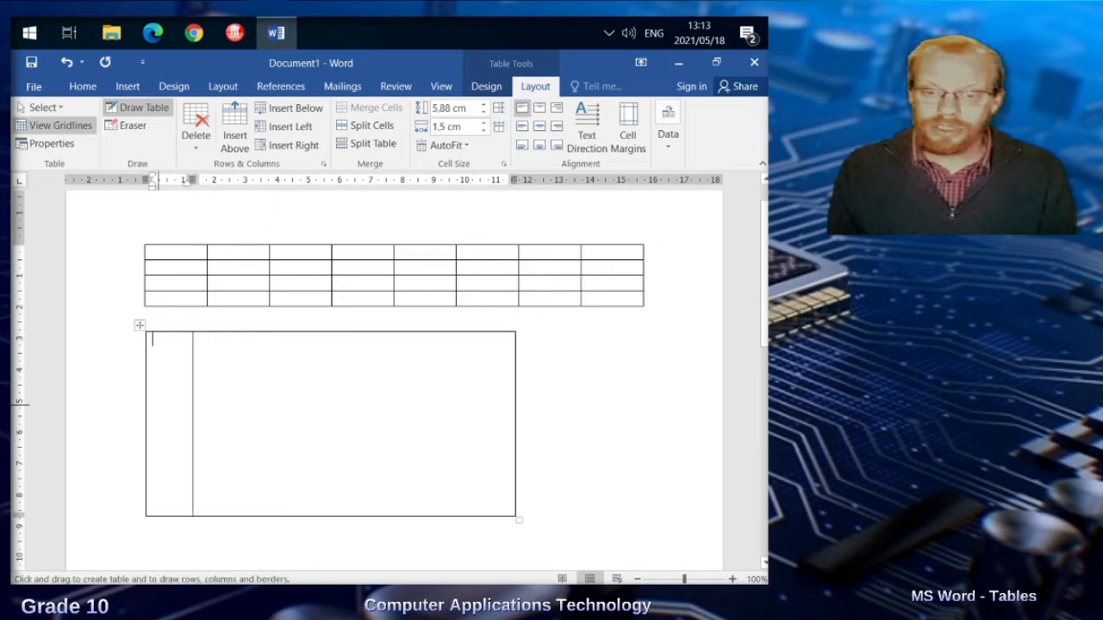
left_click_drag(149, 364, 470, 363)
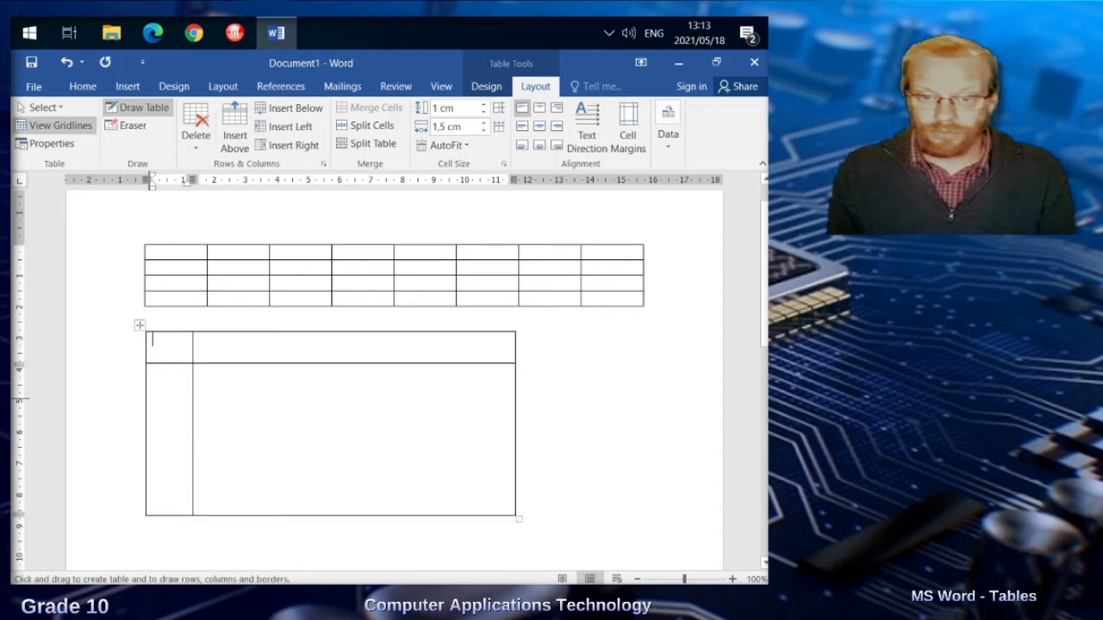
left_click_drag(150, 398, 456, 394)
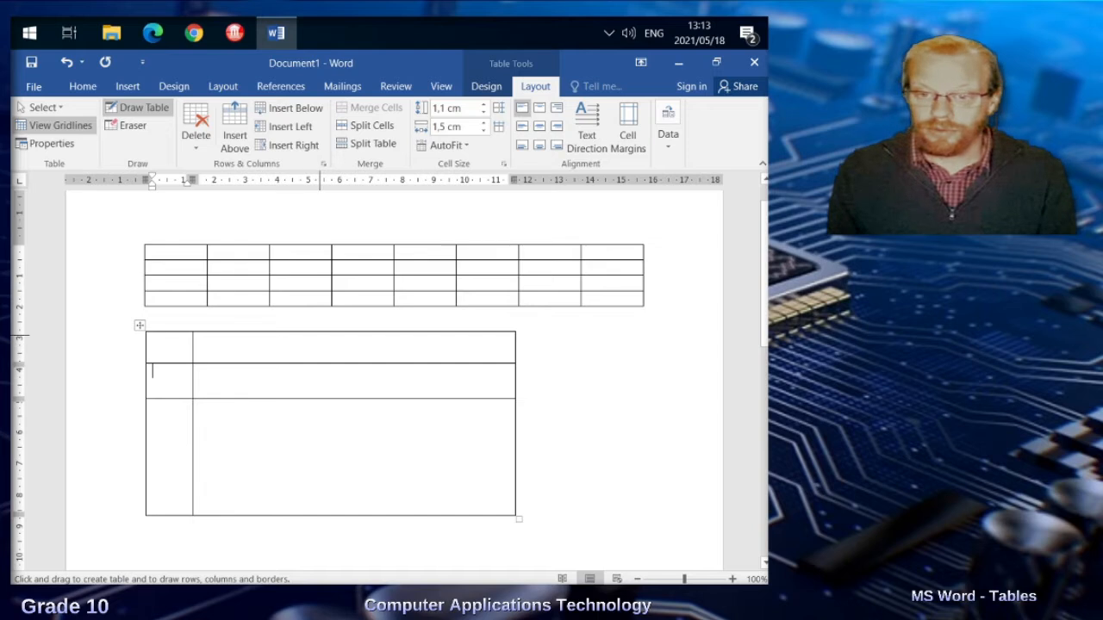
left_click_drag(317, 331, 317, 515)
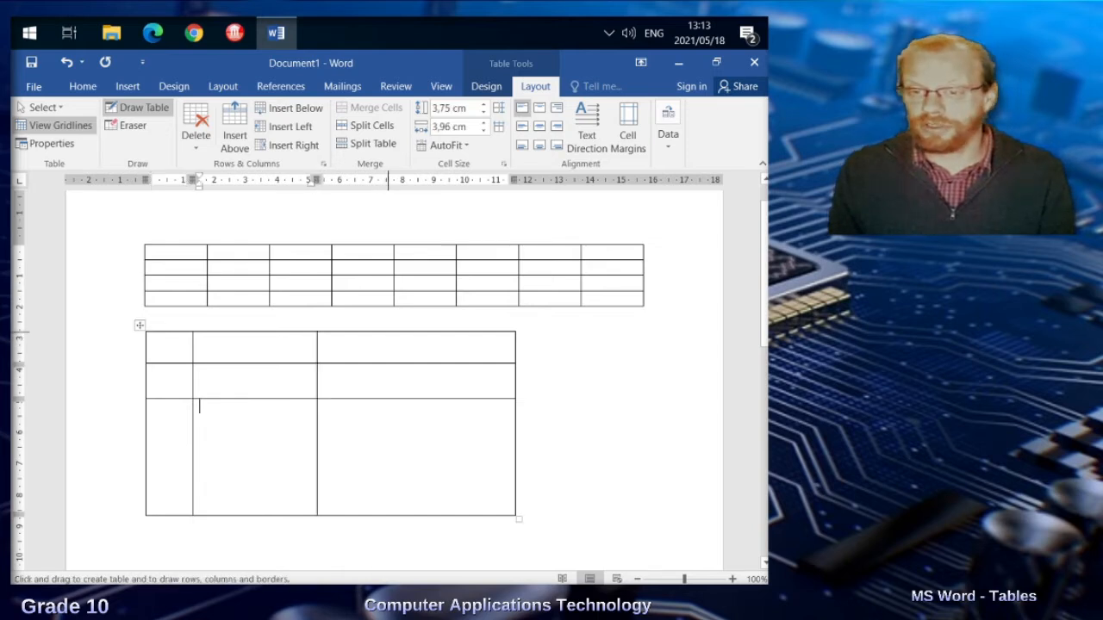
left_click_drag(387, 332, 386, 515)
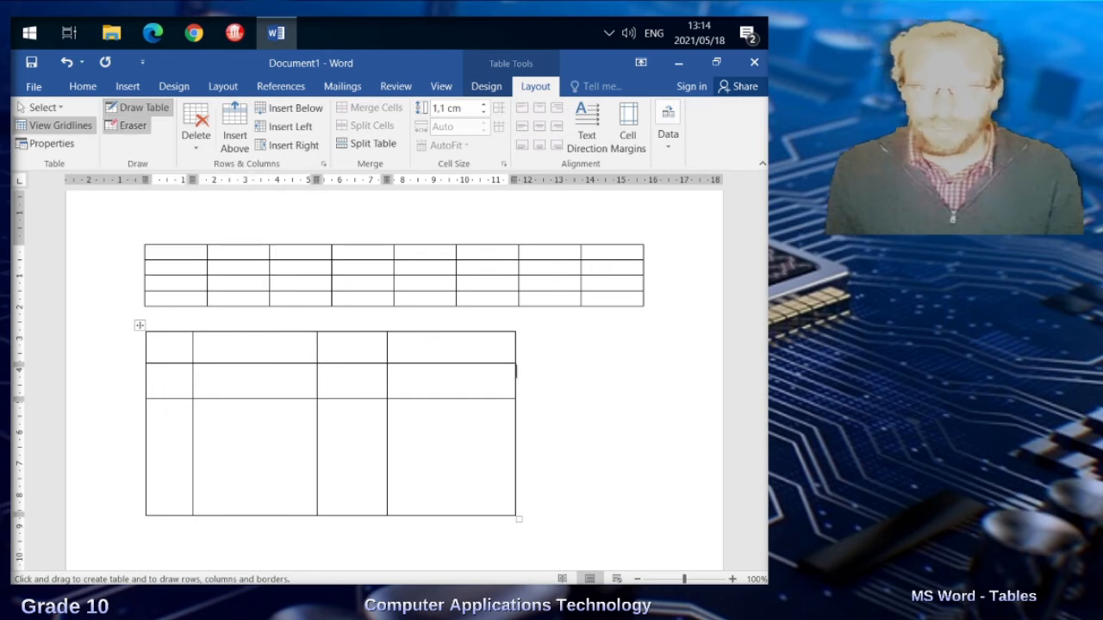
Erase the border between the first two cells in the drawn table's top row
left_click(127, 125)
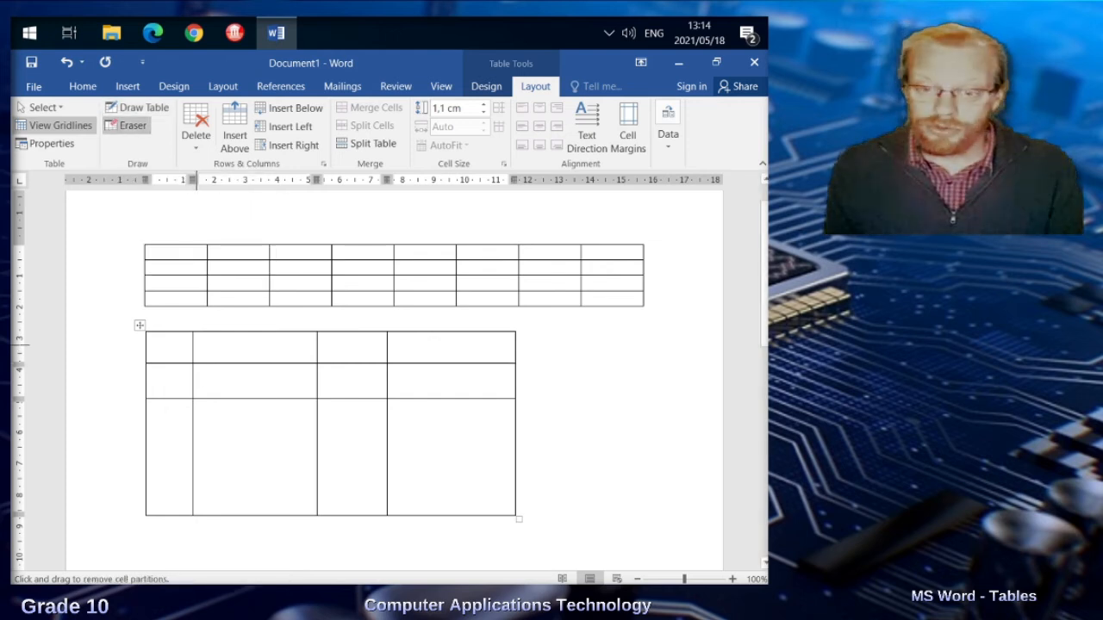
left_click(193, 348)
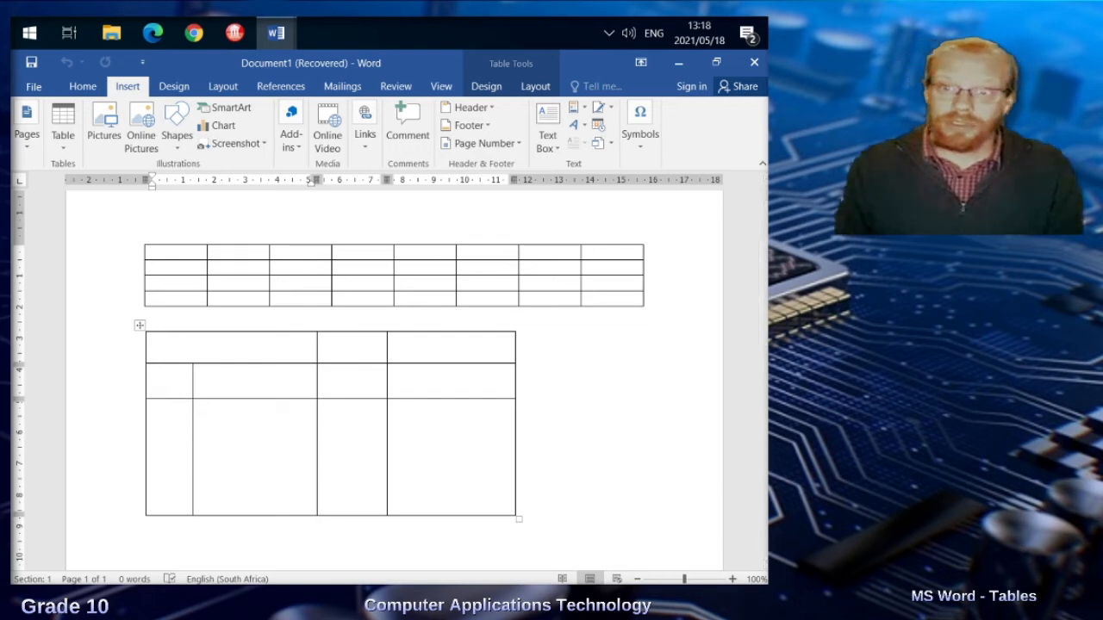
Switch to the CARROT CAKE.docx document and show its formatting marks
mouse_move(276, 33)
left_click(365, 121)
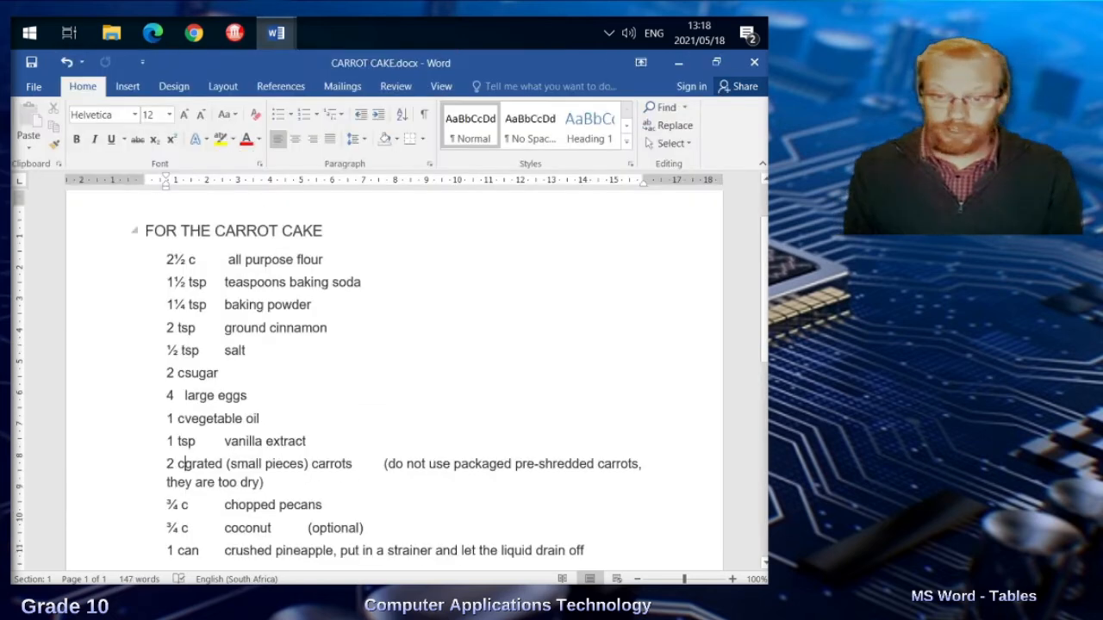
scroll(393, 379, "down", 1)
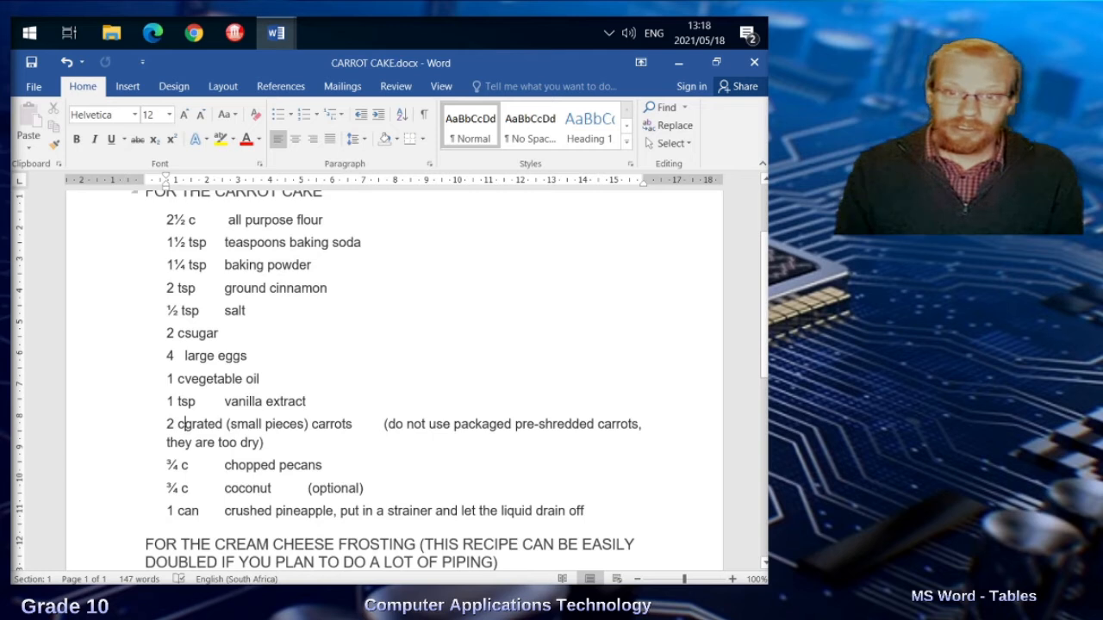
key("ctrl+shift+8")
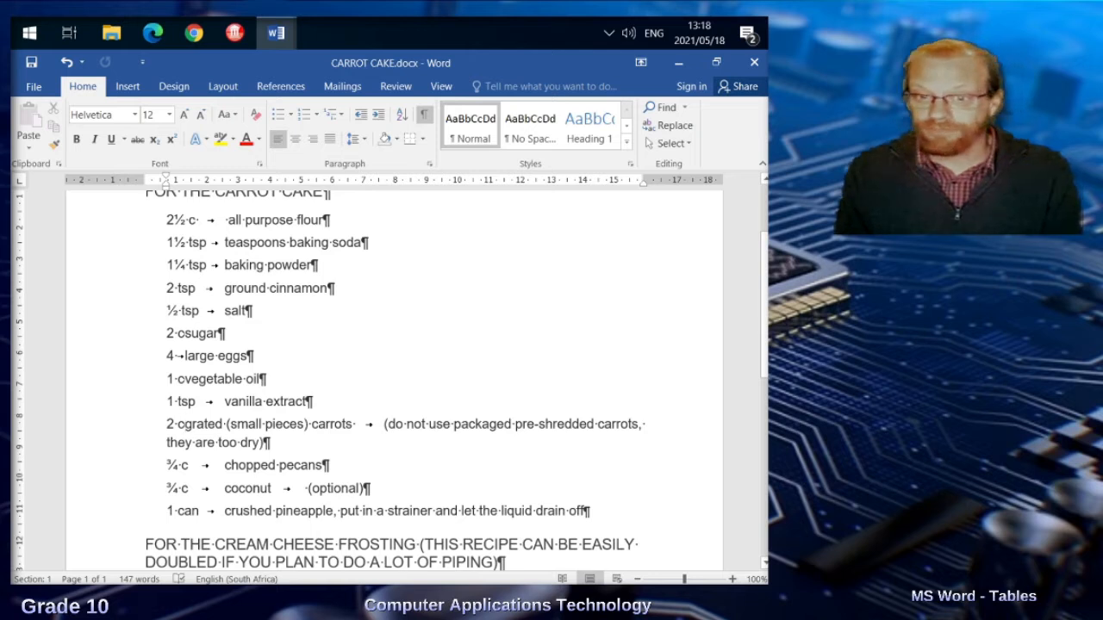
Examine how tab characters separate the quantities from the ingredients in the first lines of the carrot cake list
double_click(211, 221)
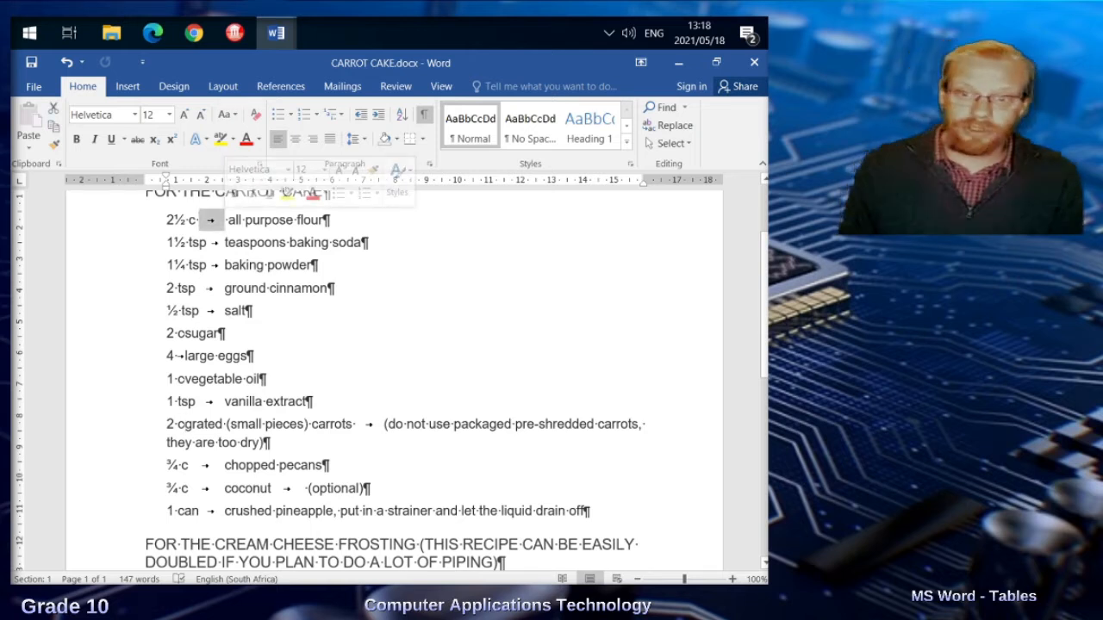
double_click(213, 242)
double_click(244, 266)
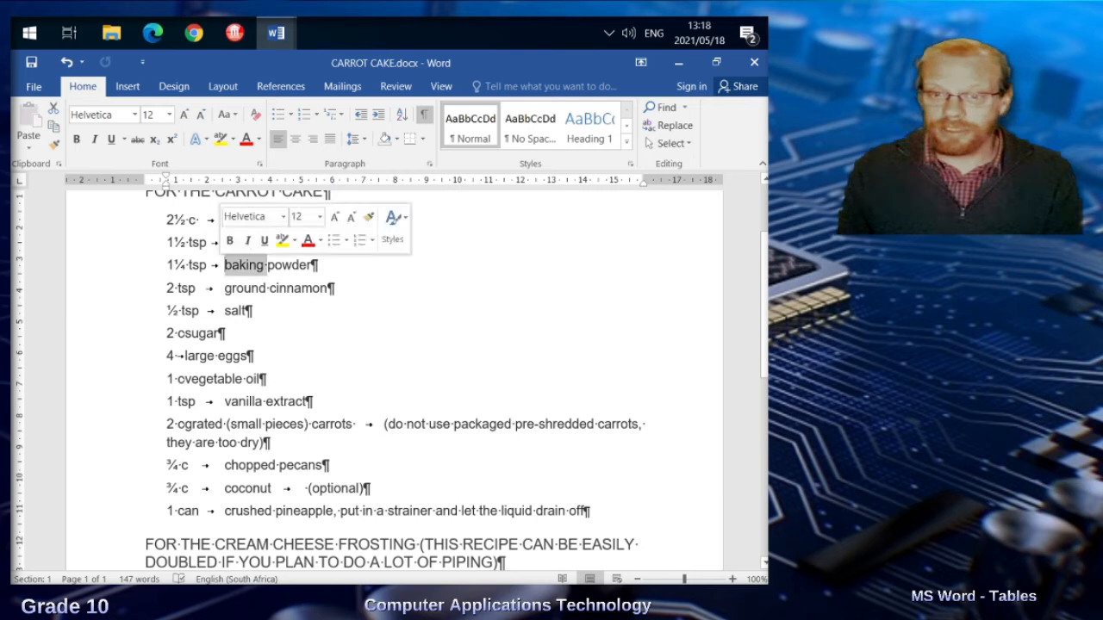
double_click(239, 289)
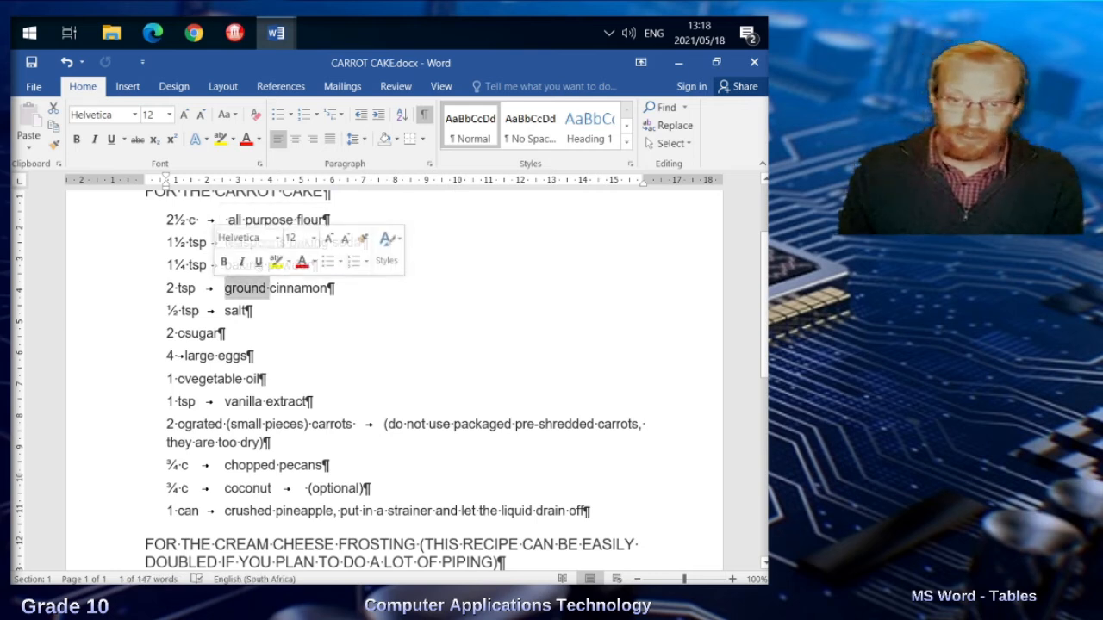
Convert the carrot cake ingredient list, including its heading, into a three-column table with the text separated at tabs
left_click_drag(146, 194, 593, 511)
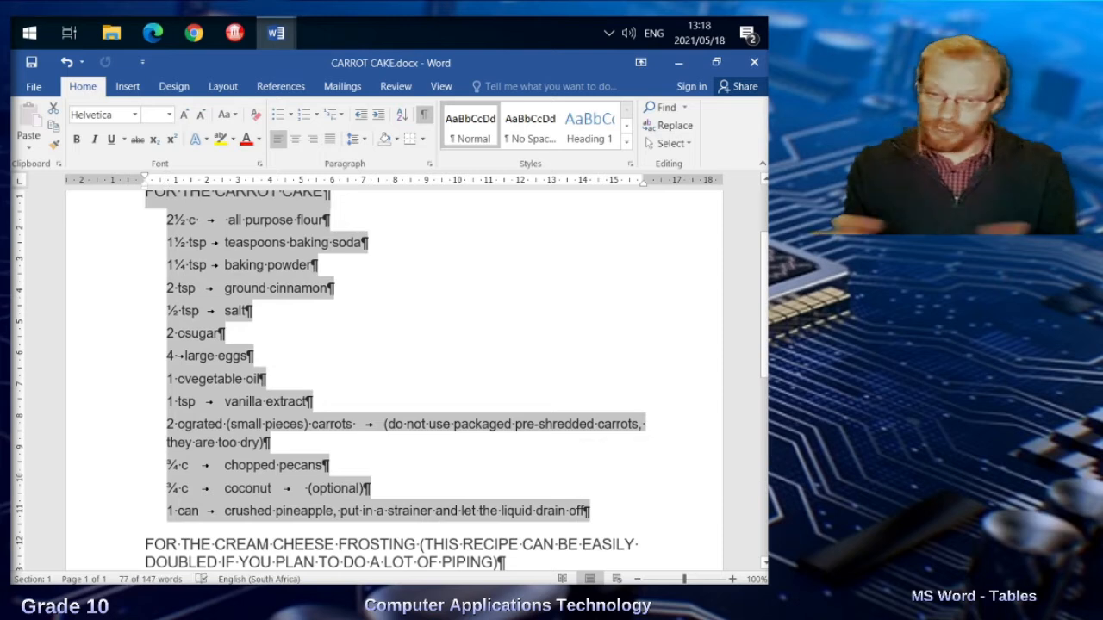
left_click(127, 86)
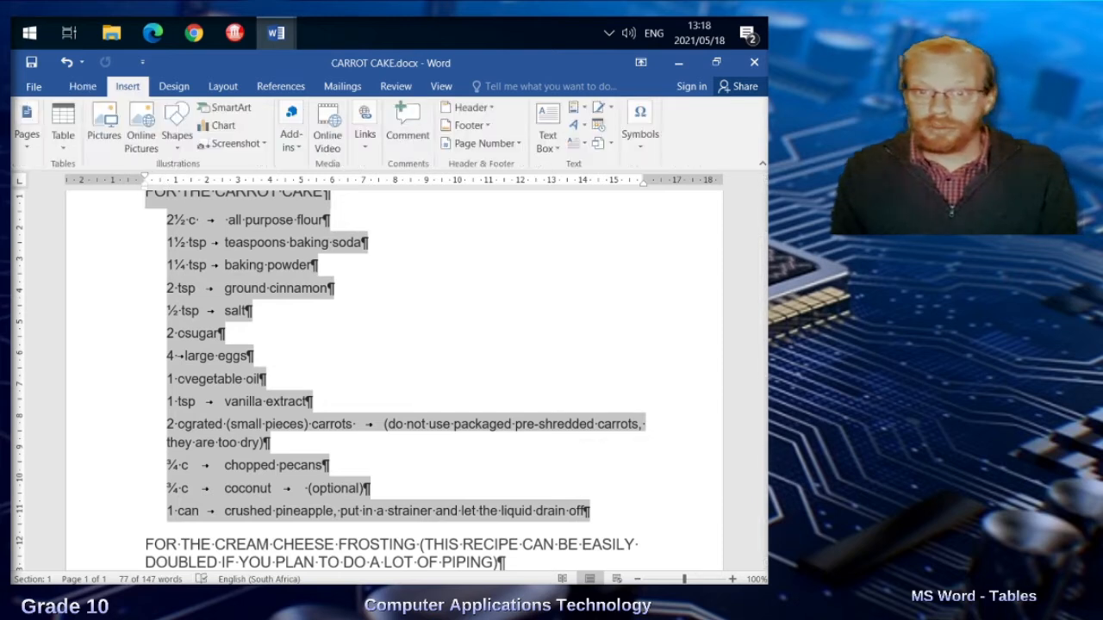
left_click(62, 125)
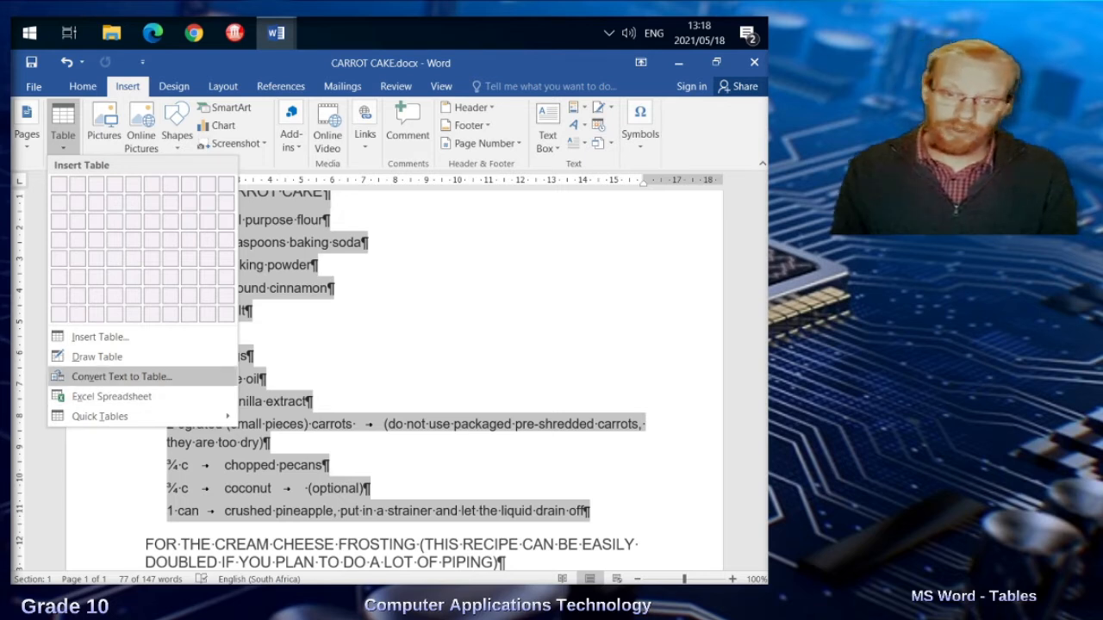
left_click(122, 377)
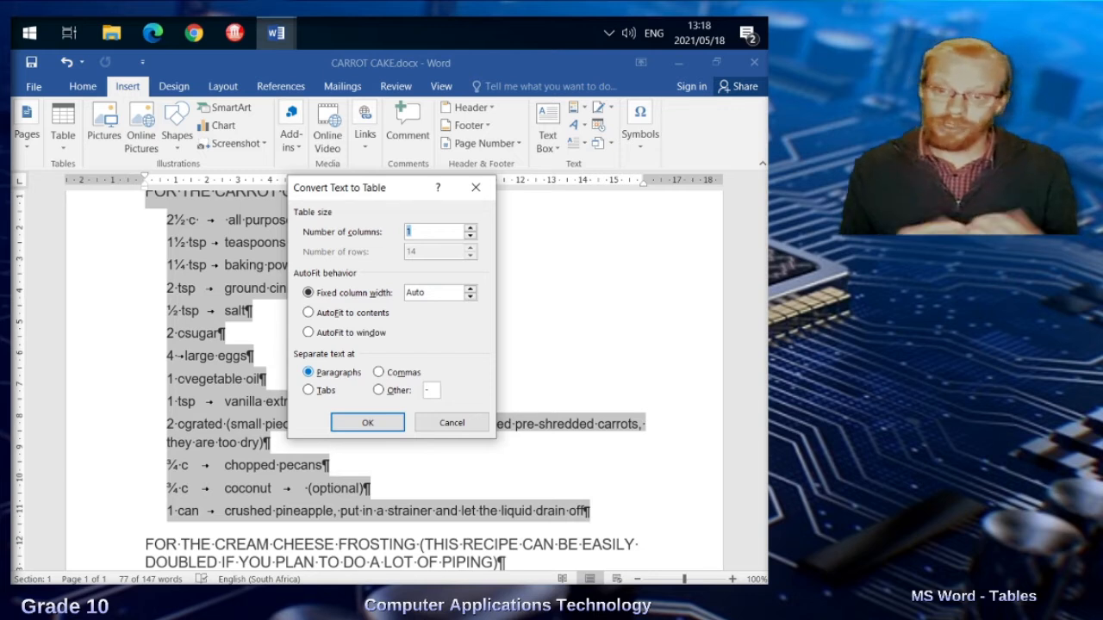
key("alt+t")
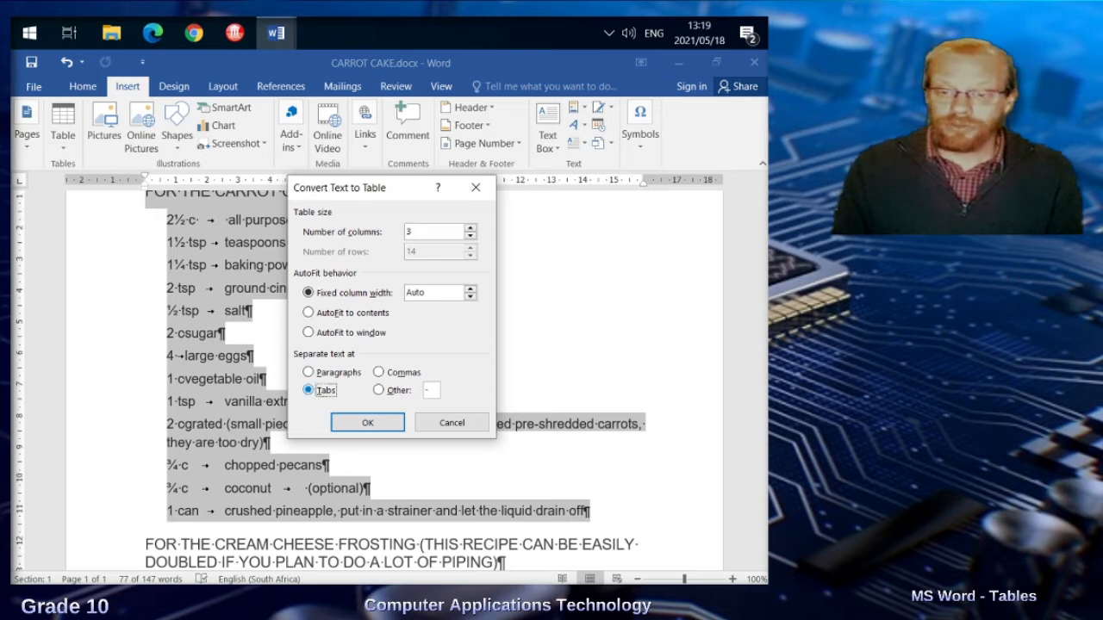
key("Return")
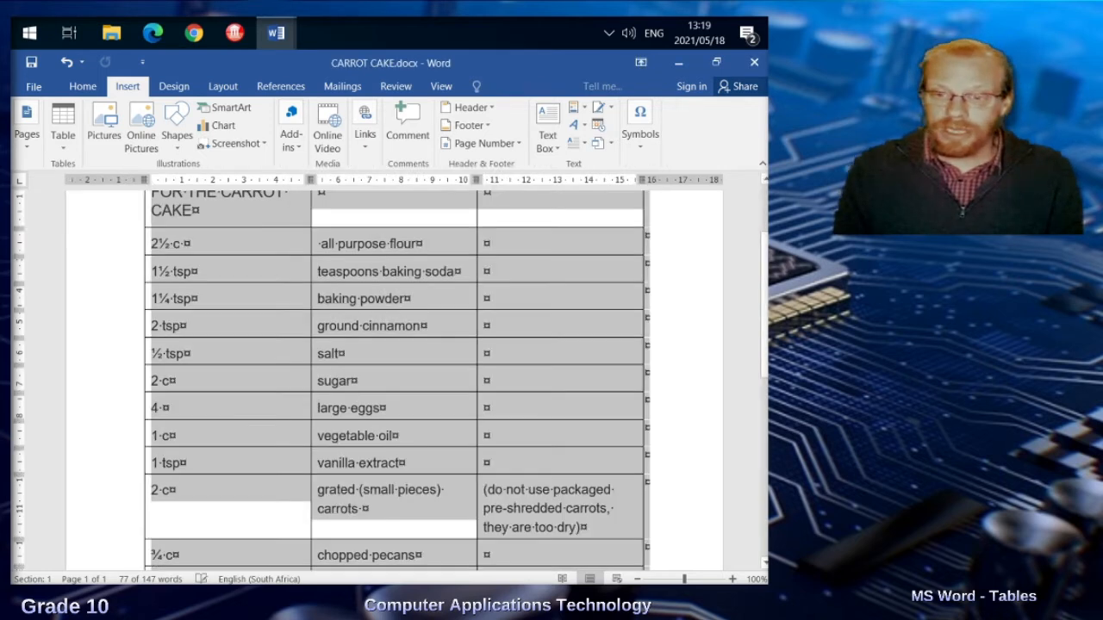
Examine how the quantities, ingredients and remarks are distributed over the three columns of the converted table
left_click(186, 321)
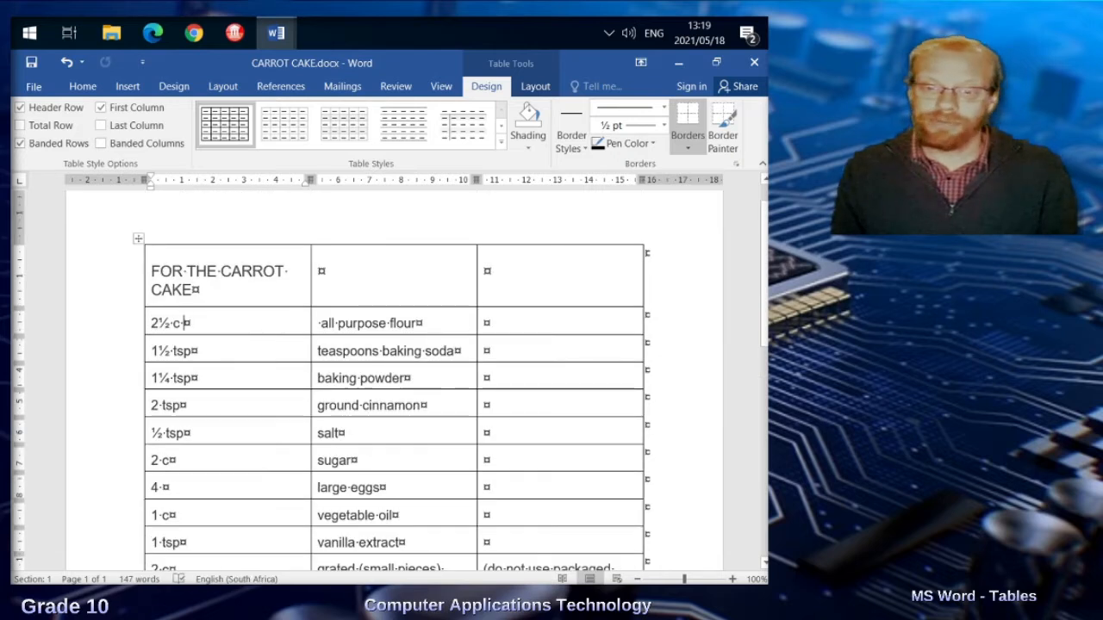
left_click_drag(185, 323, 201, 433)
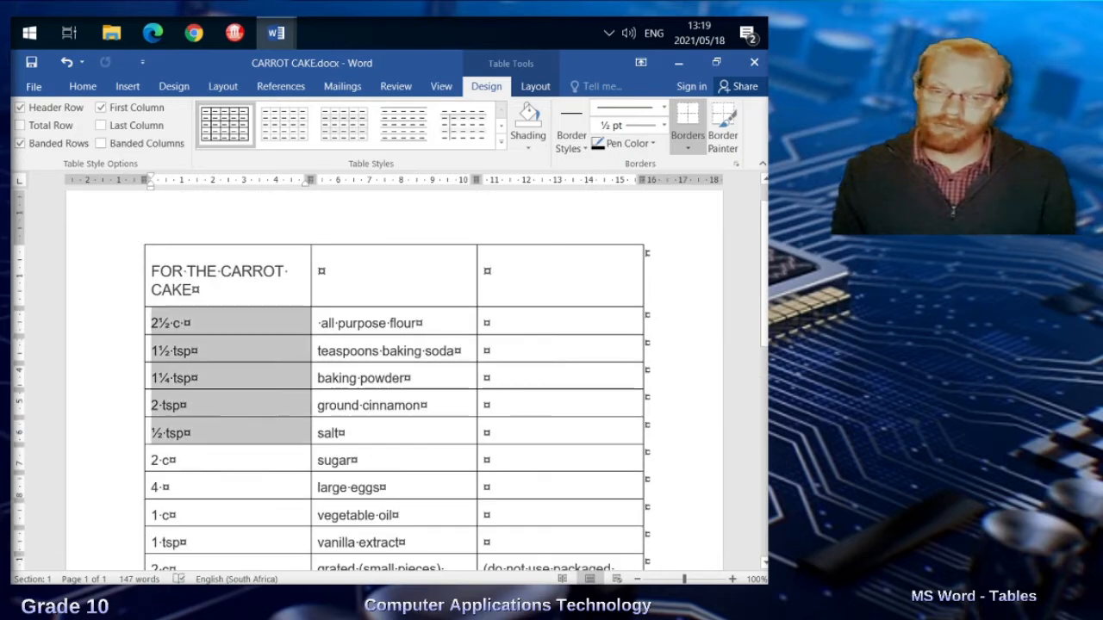
left_click_drag(362, 323, 362, 487)
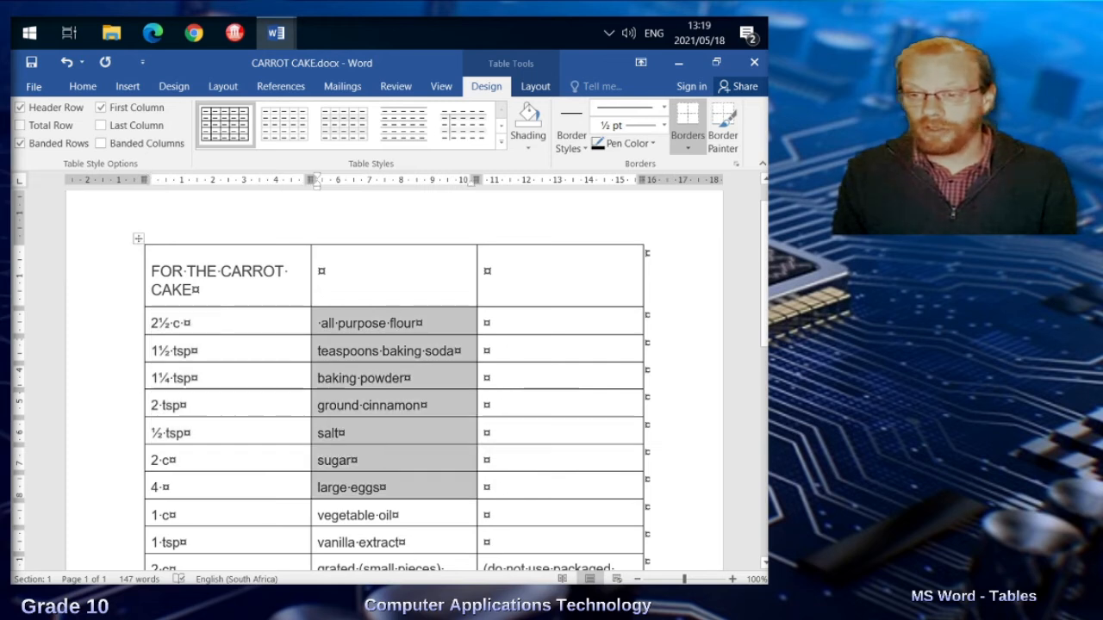
scroll(387, 387, "down", 3)
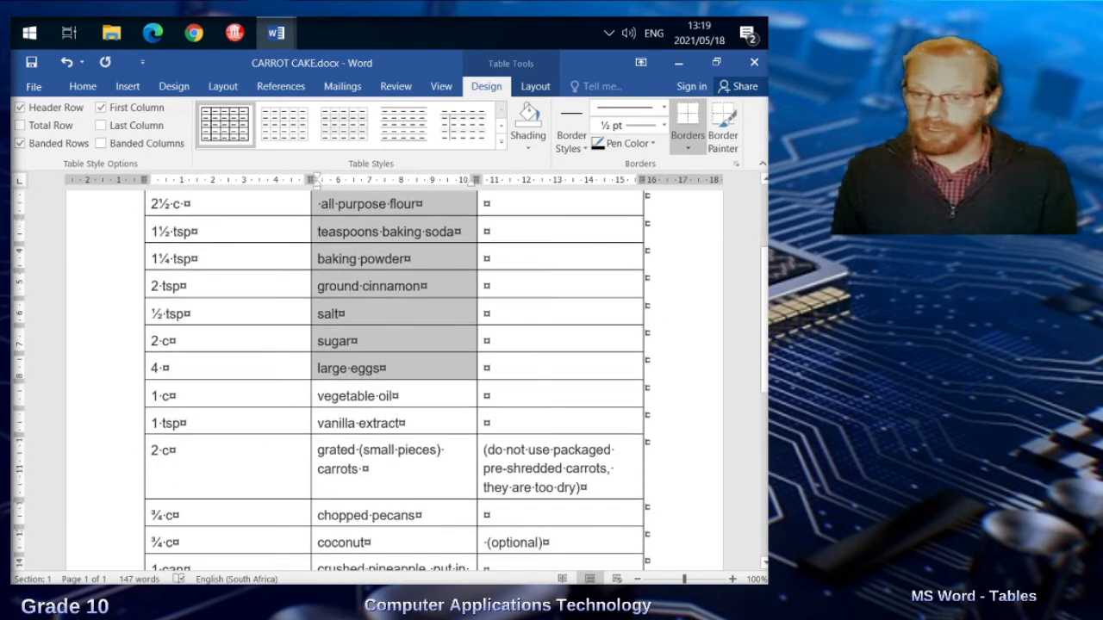
left_click_drag(560, 286, 559, 543)
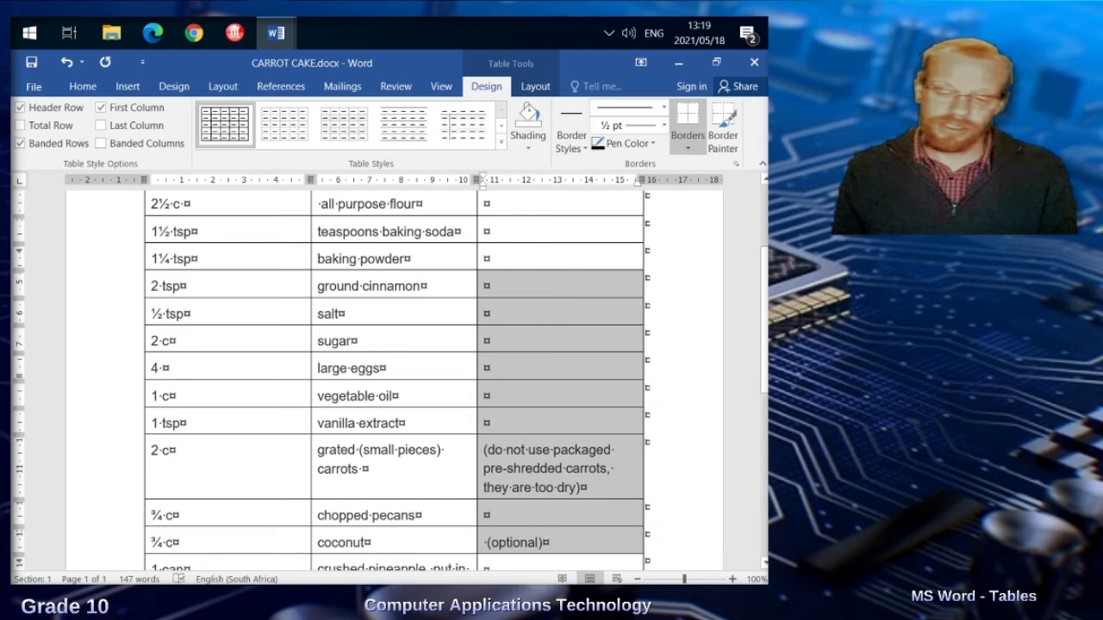
scroll(388, 379, "down", 3)
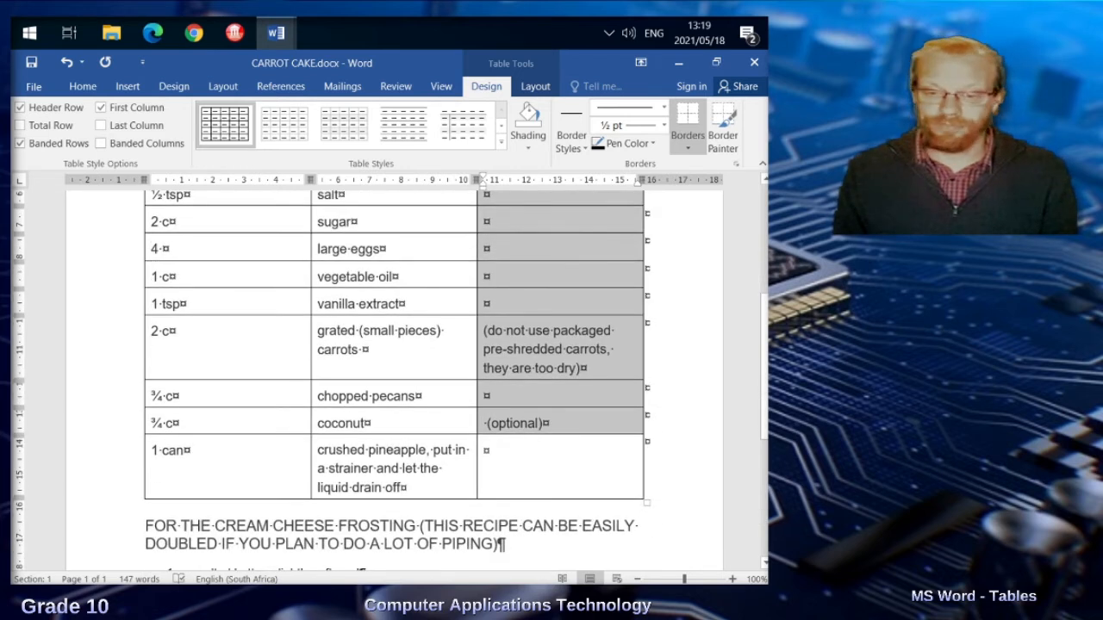
scroll(394, 379, "up", 6)
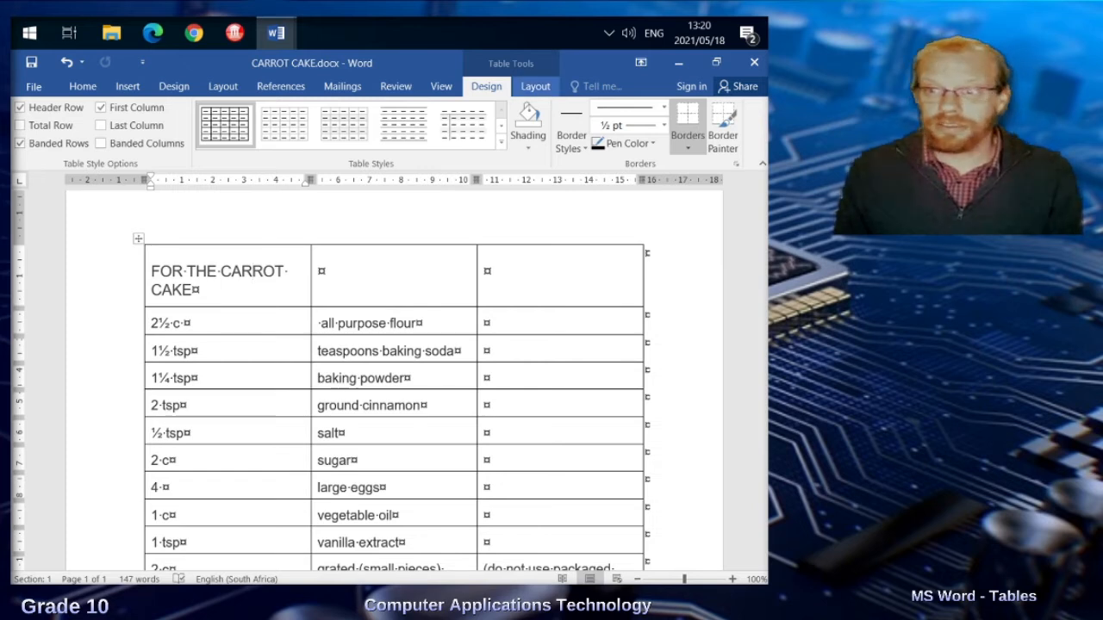
Try banded table styles with a grey and a black header row, and return the table to the plain bordered grid style
left_click(534, 86)
left_click(486, 86)
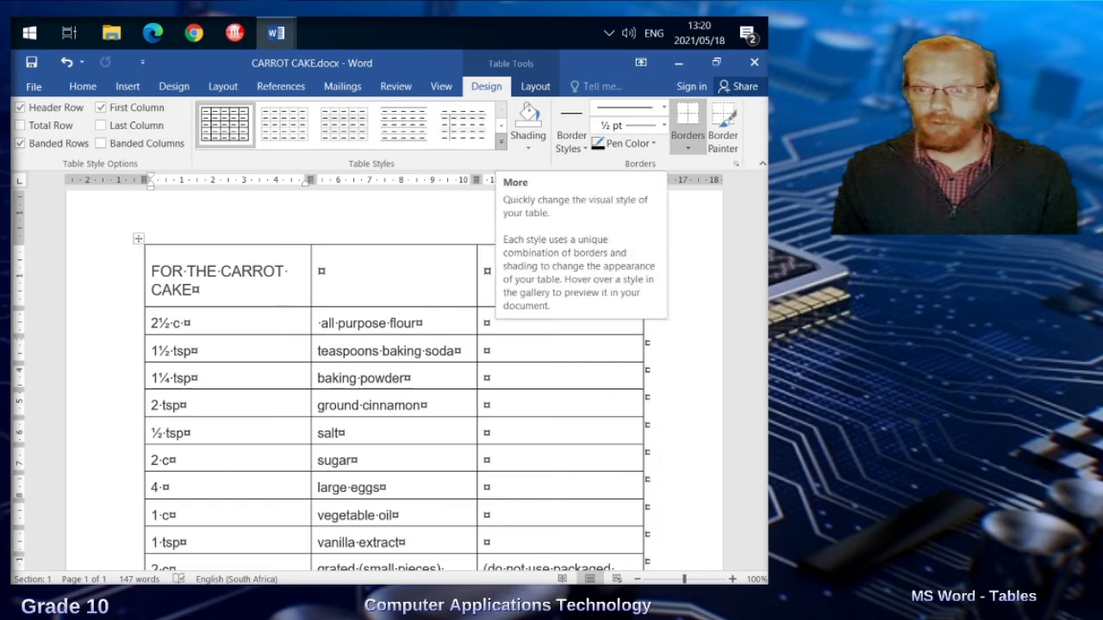
left_click(500, 139)
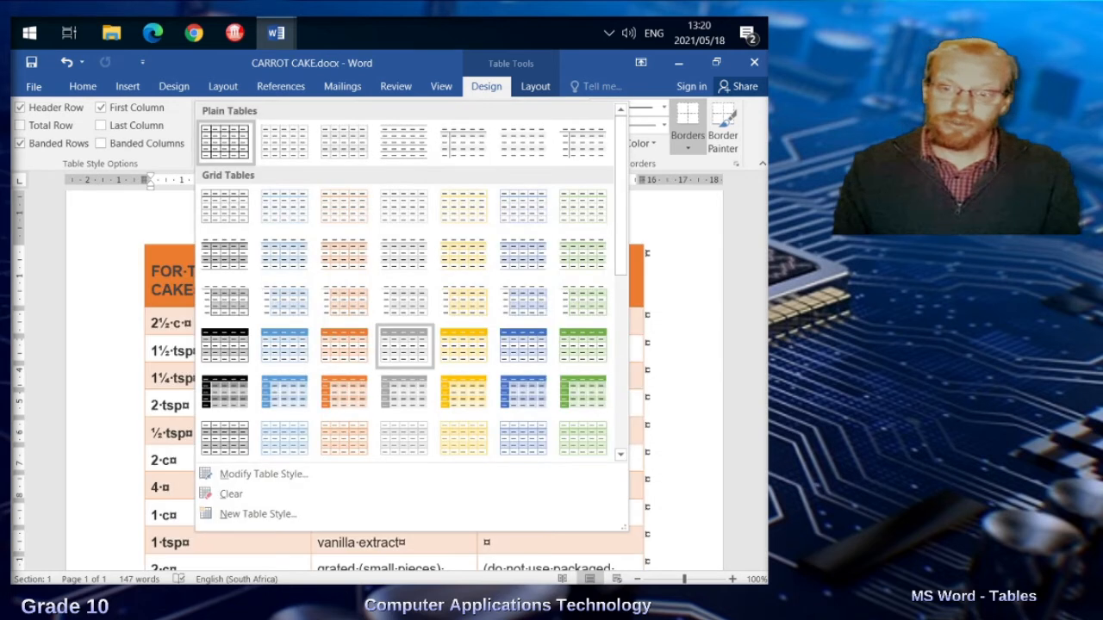
left_click(404, 344)
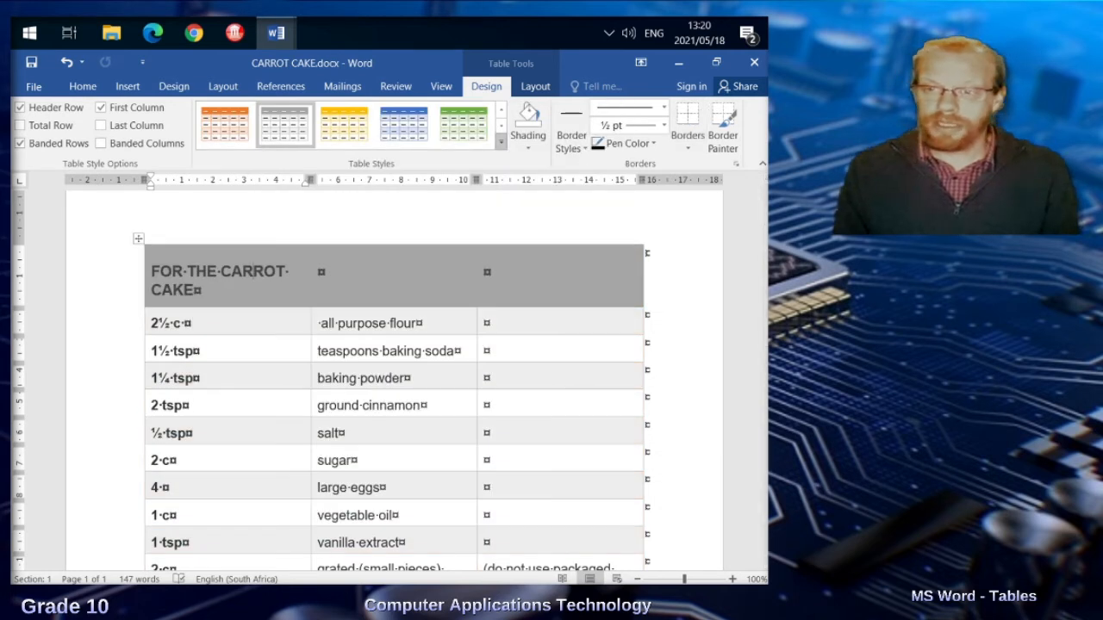
left_click(502, 142)
left_click(224, 345)
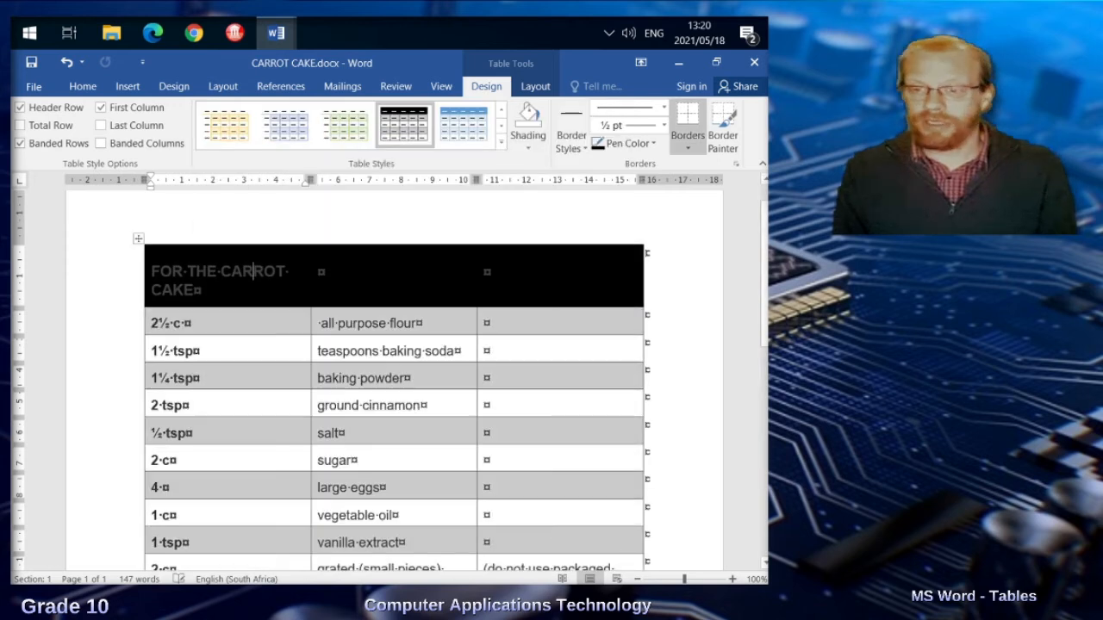
left_click(502, 142)
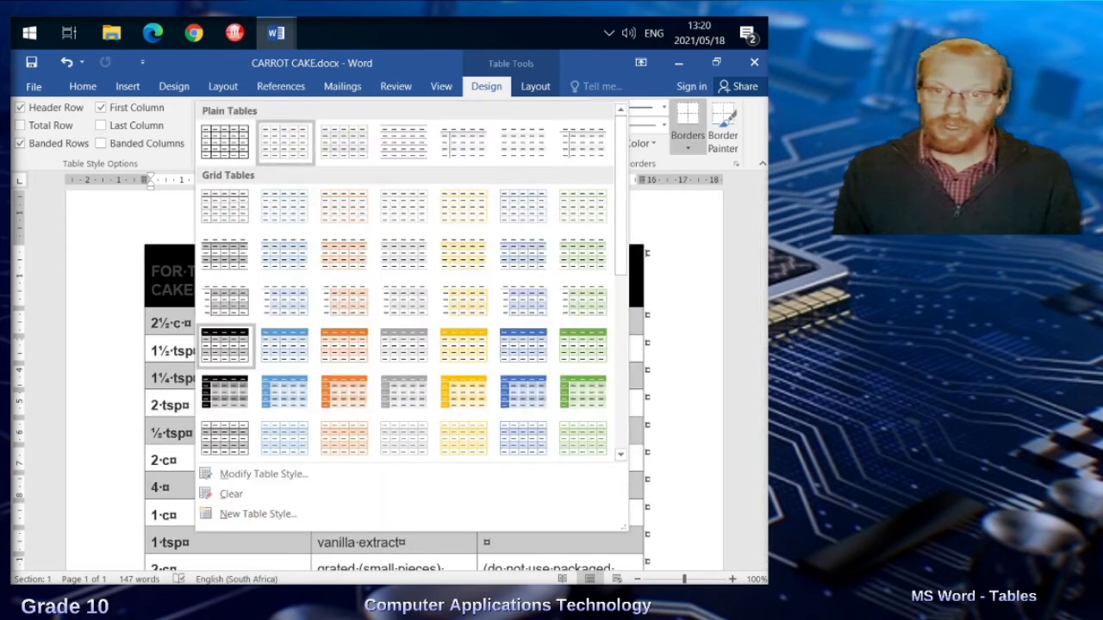
left_click(224, 140)
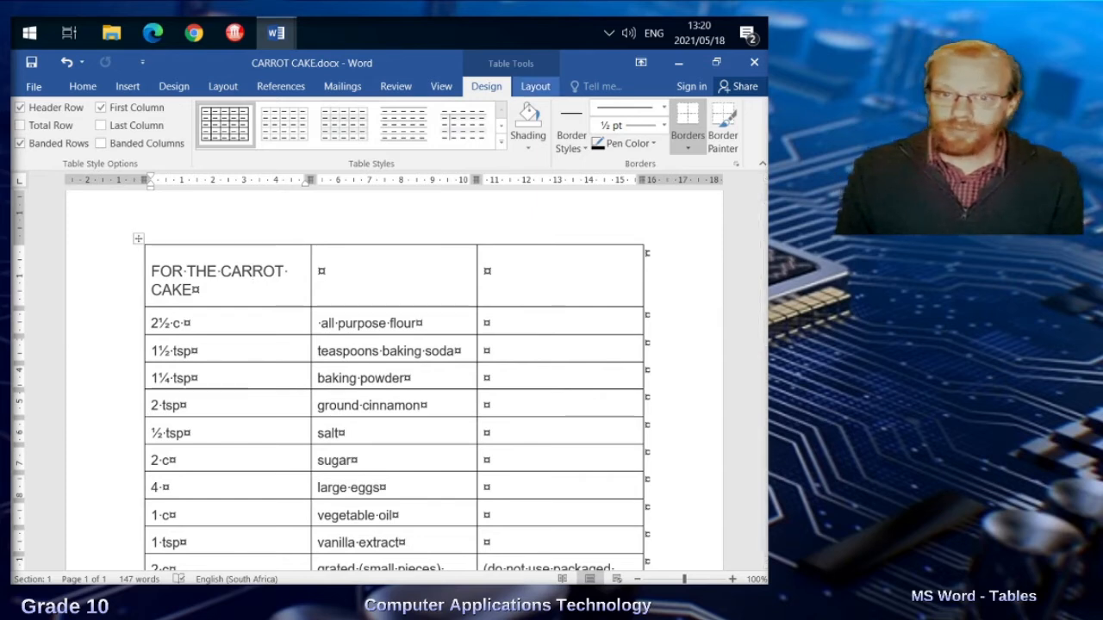
Merge the three cells of the FOR THE CARROT CAKE heading row into one cell
left_click(535, 87)
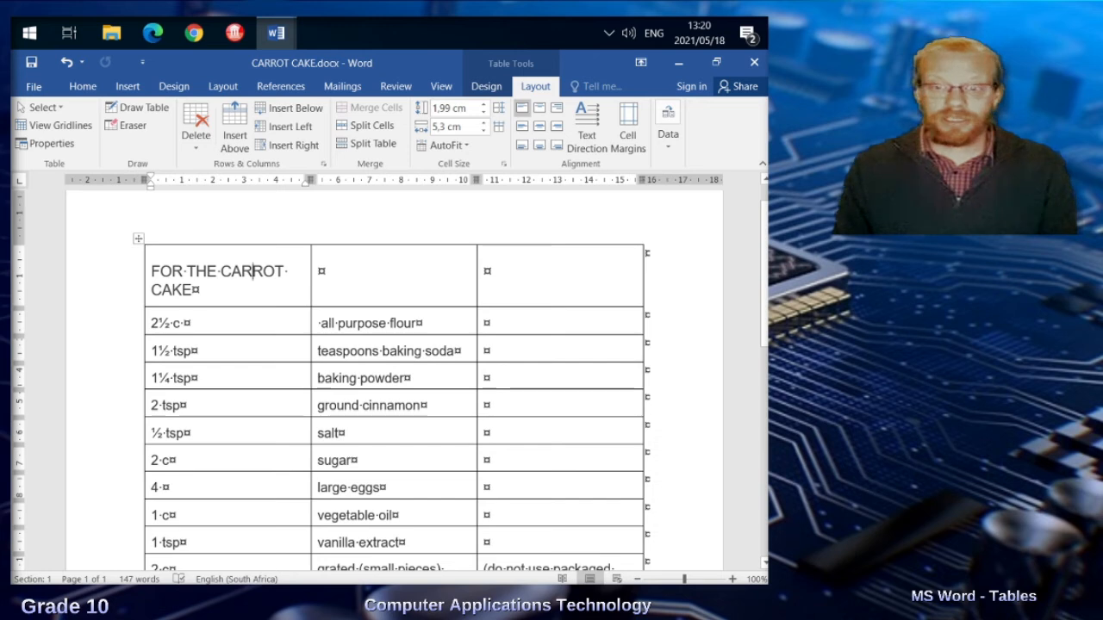
left_click_drag(153, 271, 524, 276)
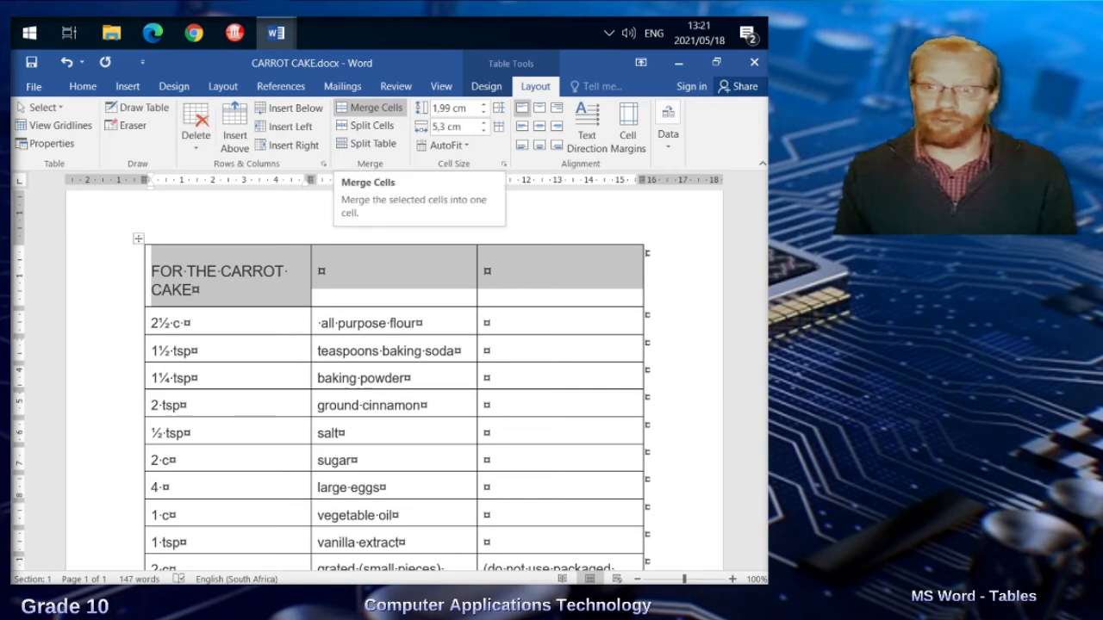
left_click(371, 108)
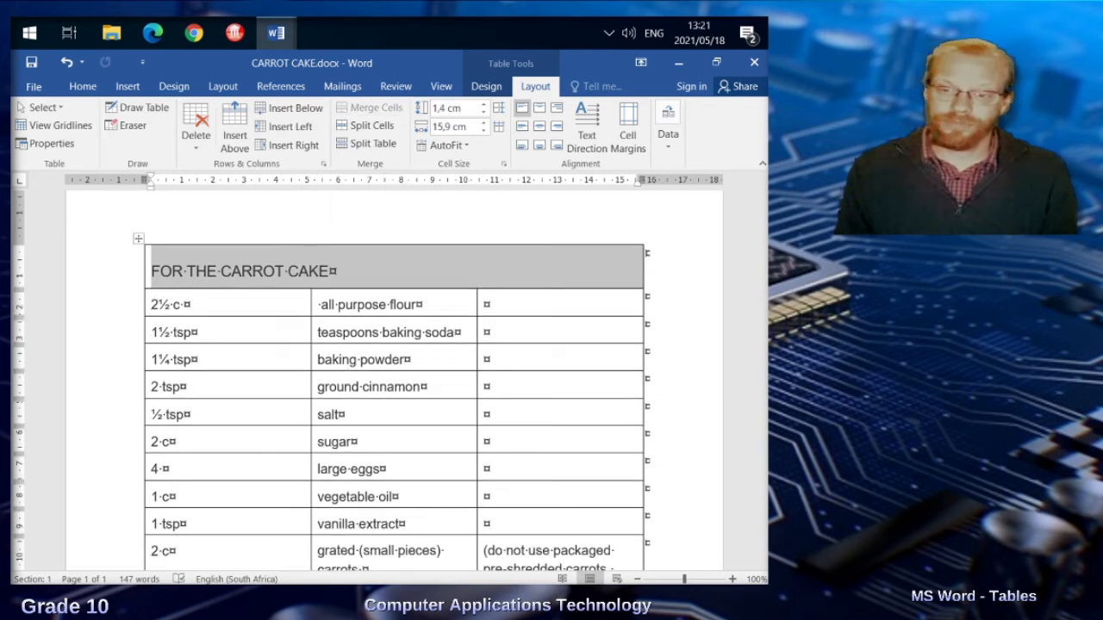
Split the grated carrots cell into two columns and one row, and move the text "(small pieces)" into the new cell
scroll(388, 430, "down", 2)
left_click(380, 471)
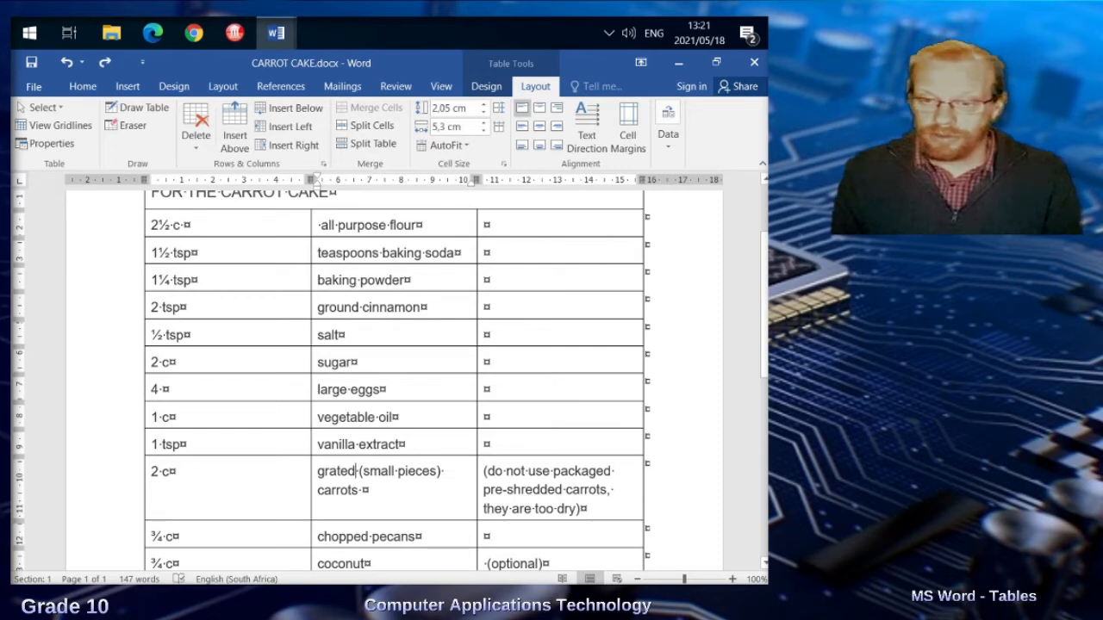
left_click(366, 125)
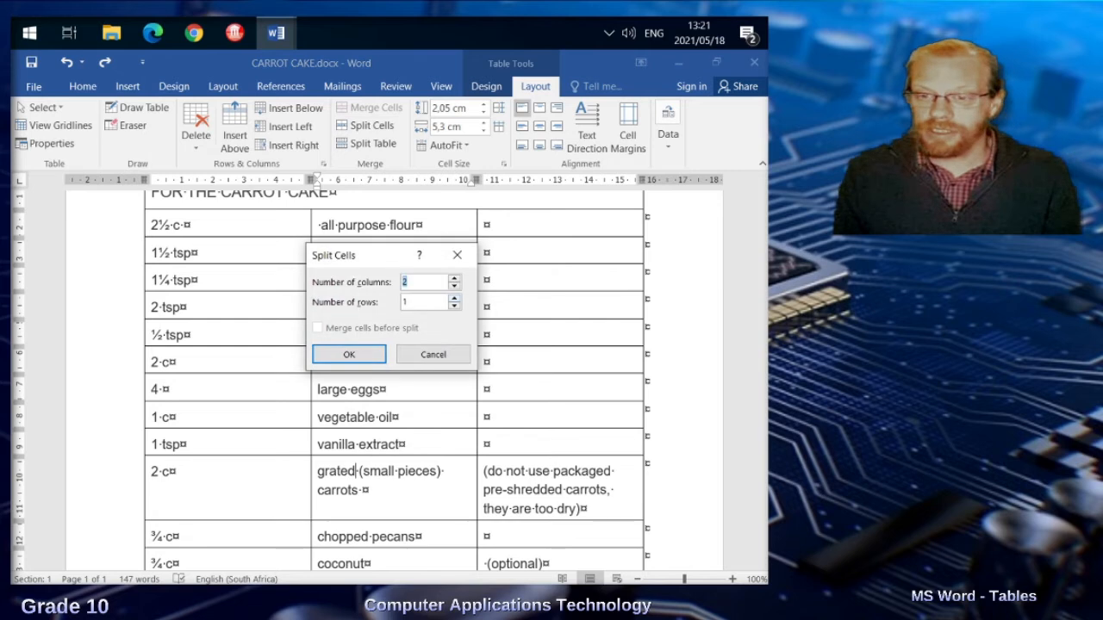
key("Return")
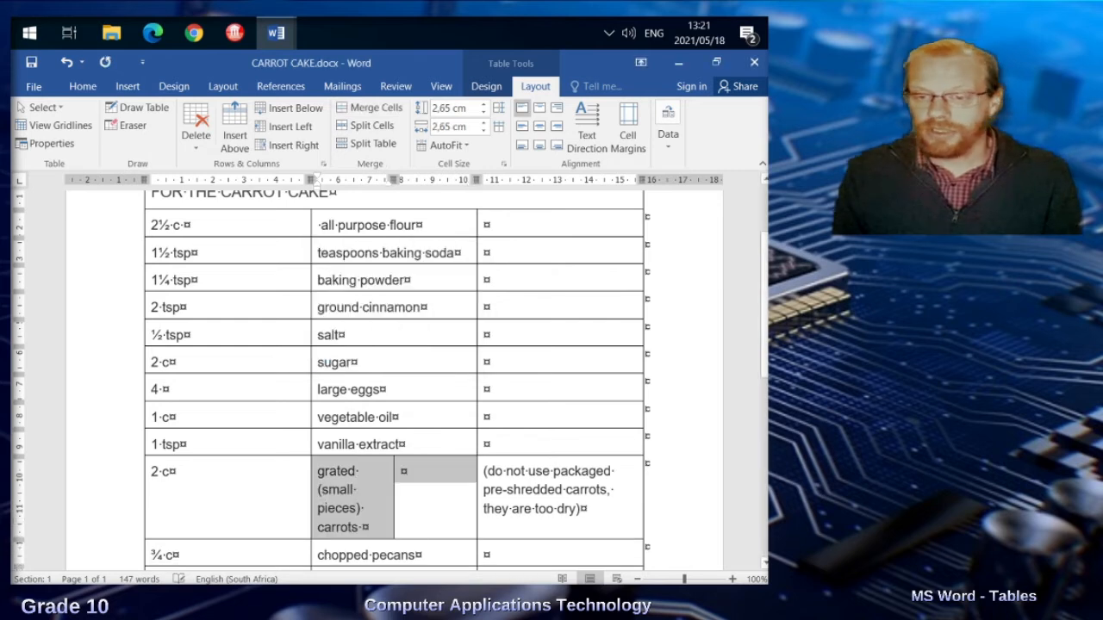
left_click(357, 491)
left_click_drag(365, 508, 403, 471)
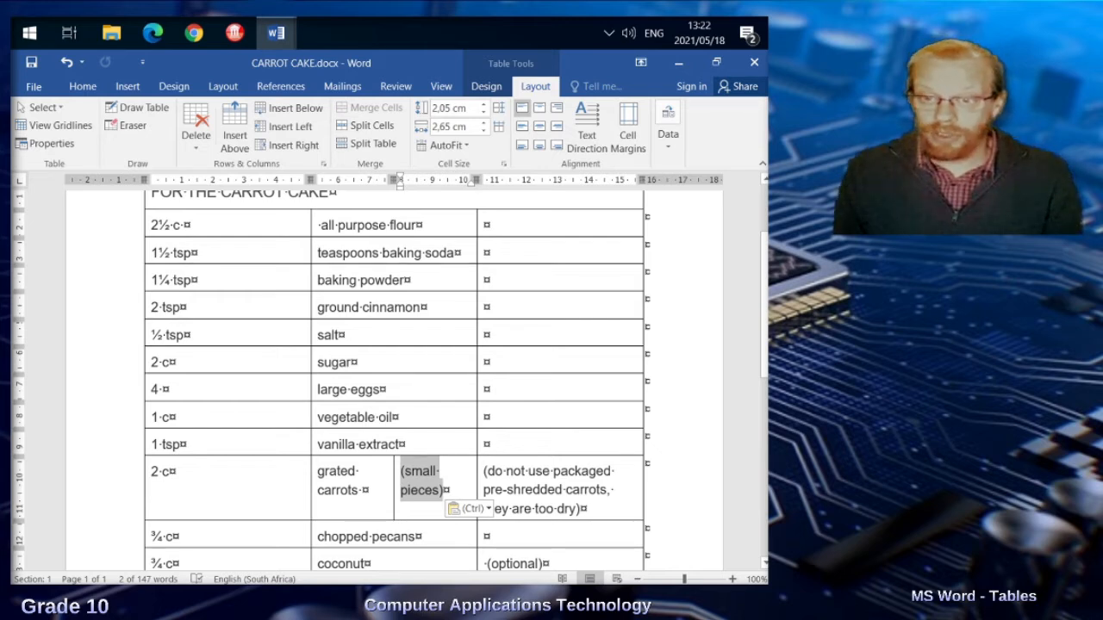
Resize the table columns to about 3.2, 8 and 5 cm, with the grated carrots and "(small pieces)" cells about 4.5 and 3.5 cm wide
left_click_drag(311, 482, 254, 483)
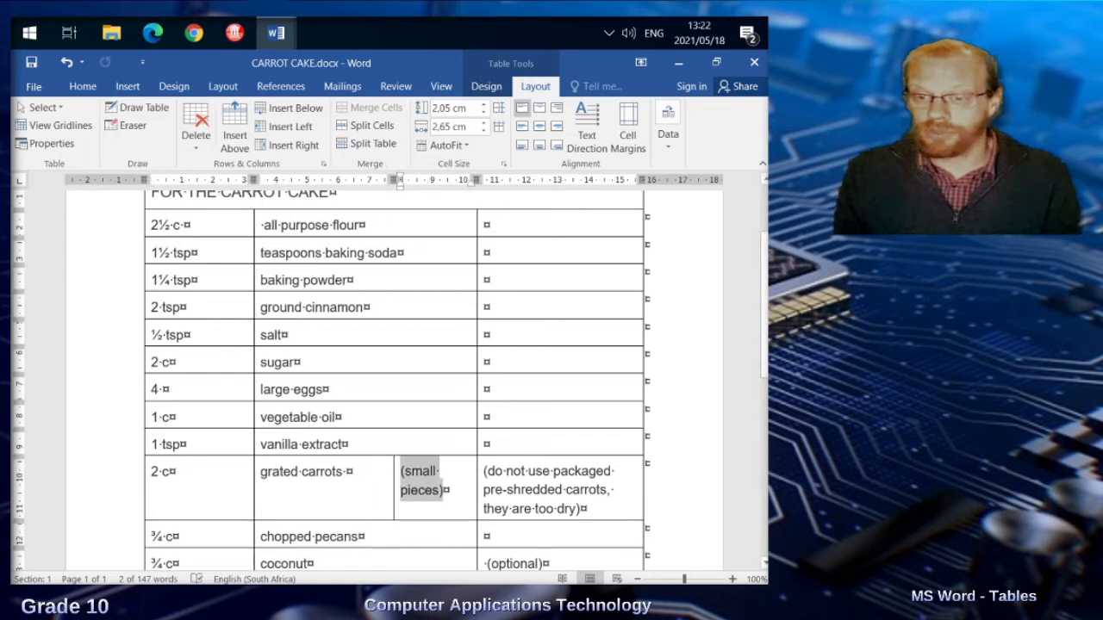
left_click_drag(393, 483, 372, 483)
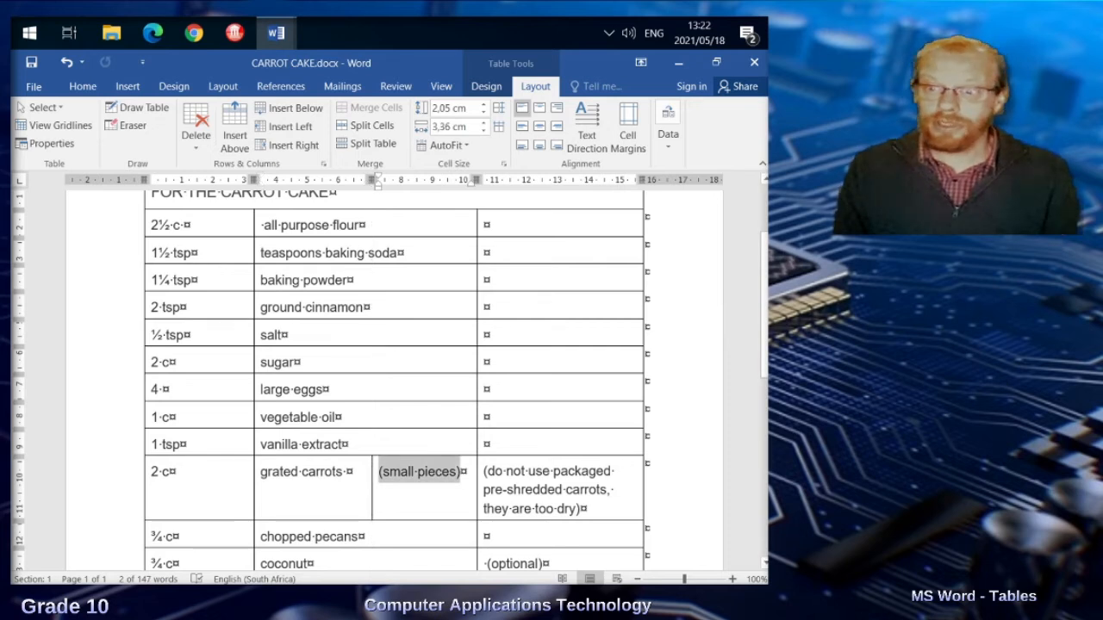
left_click(442, 86)
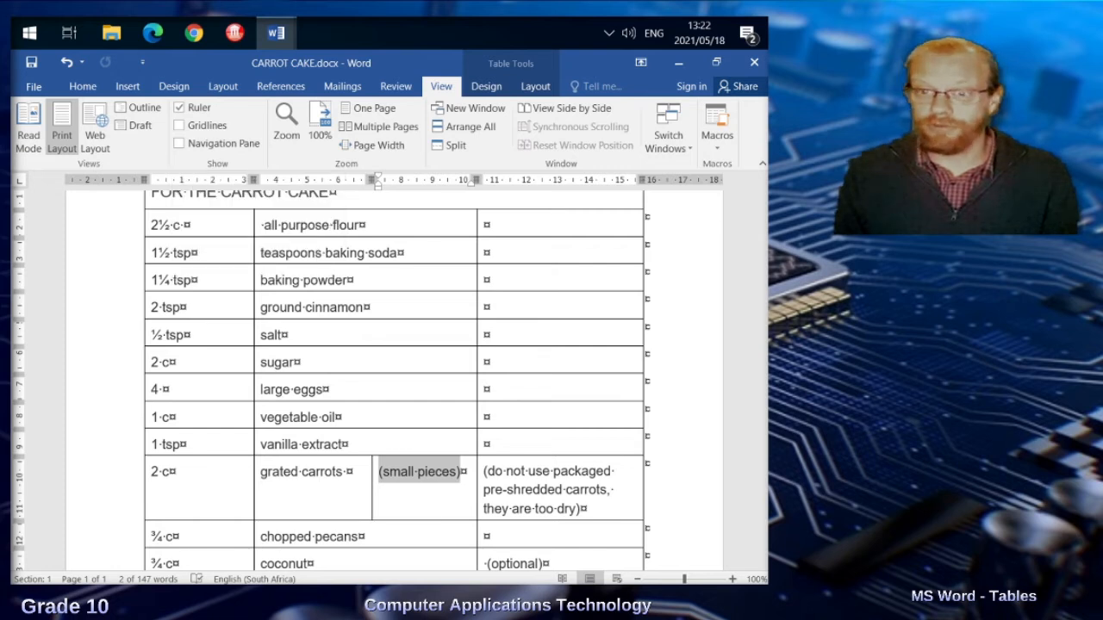
mouse_move(254, 500)
left_mouse_down()
mouse_move(278, 500)
mouse_move(246, 500)
left_mouse_up()
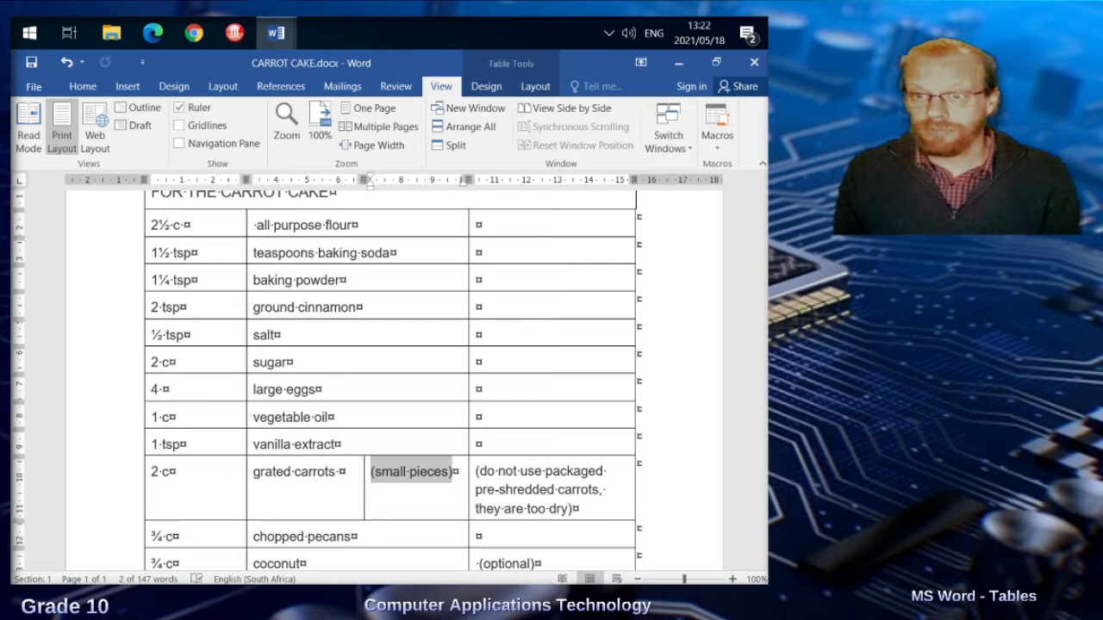
left_click_drag(363, 180, 387, 180)
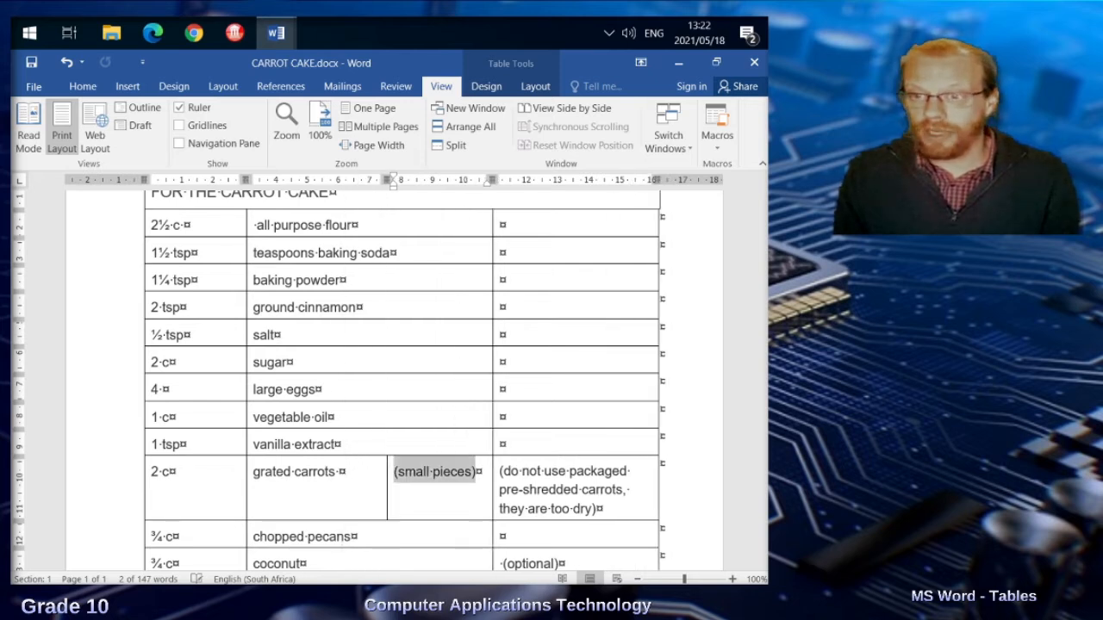
mouse_move(492, 180)
left_mouse_down()
mouse_move(510, 180)
mouse_move(497, 180)
left_mouse_up()
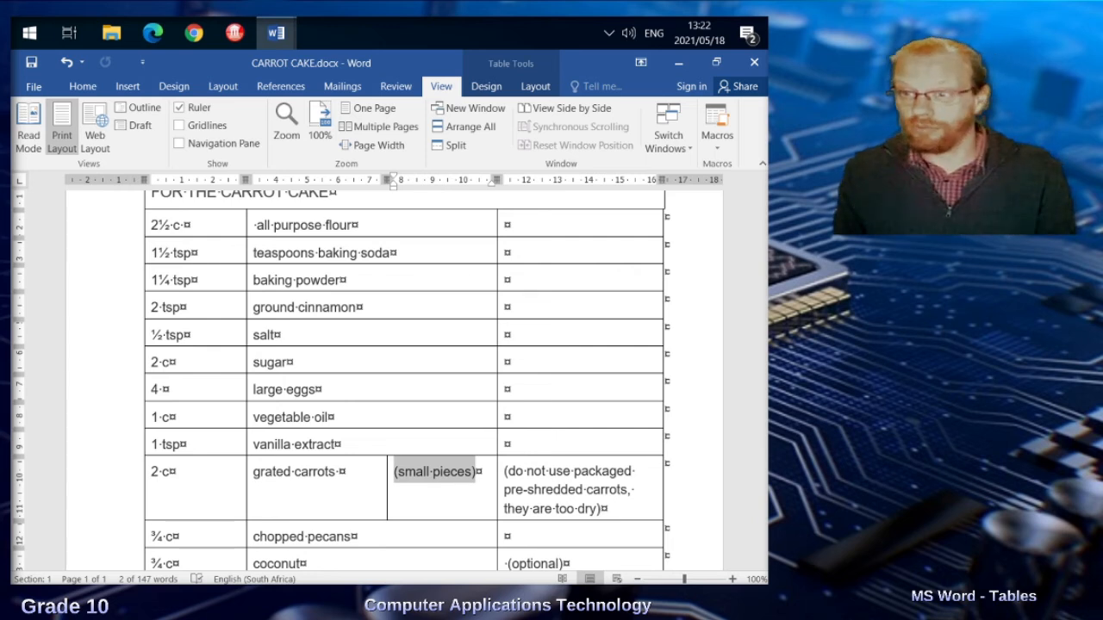
left_click_drag(664, 482, 654, 482)
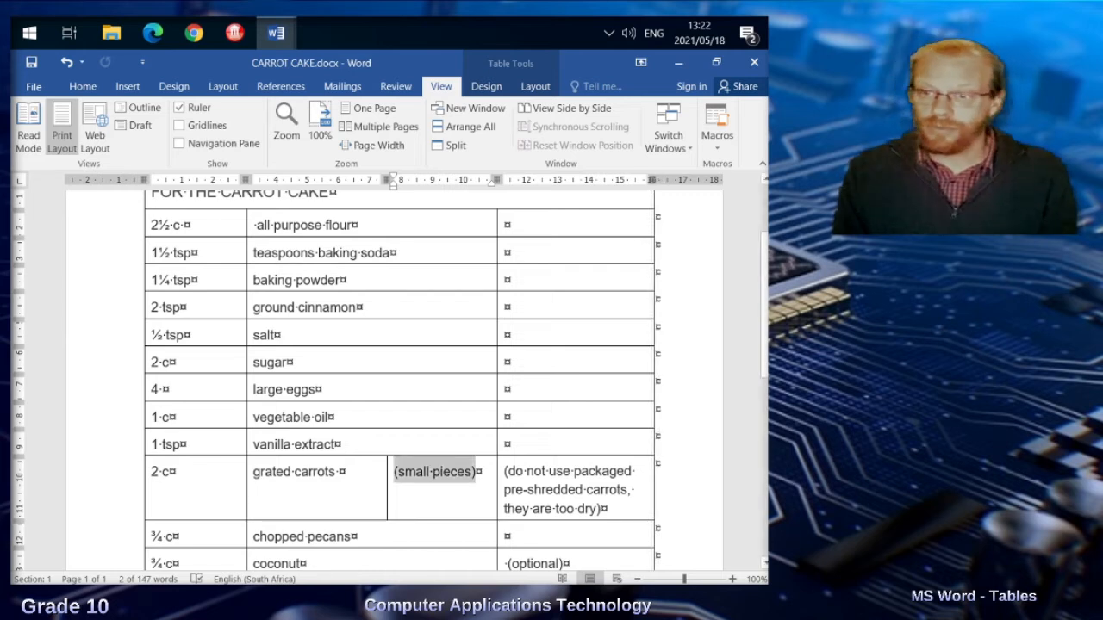
Select the empty third cell of the flour row, and the entire FOR THE CARROT CAKE heading row
left_click(501, 225)
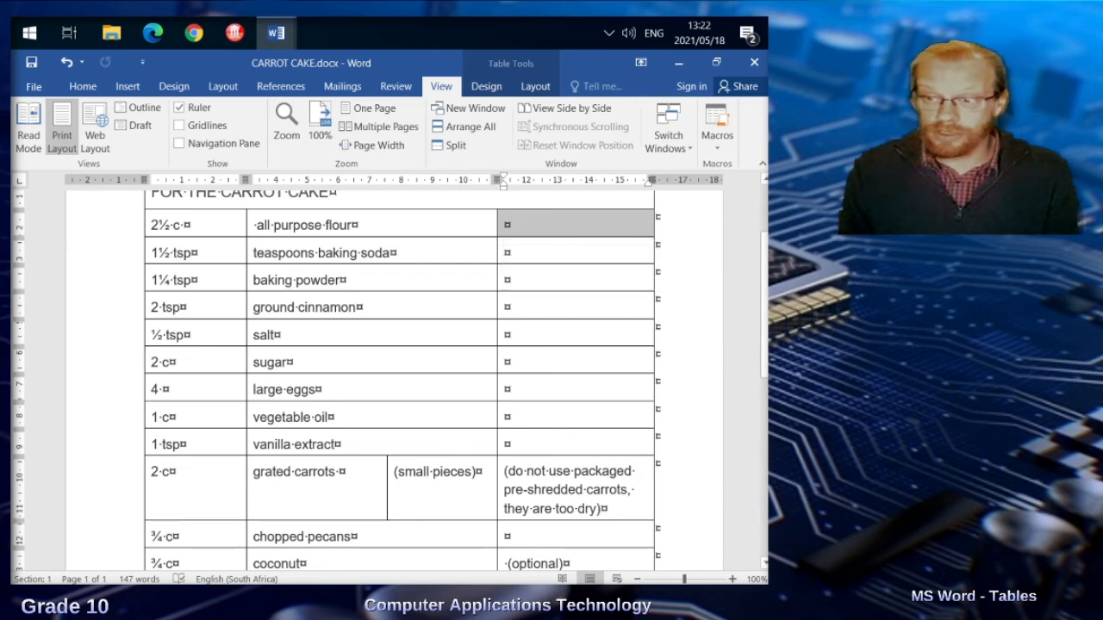
scroll(395, 379, "up", 3)
left_click(143, 308)
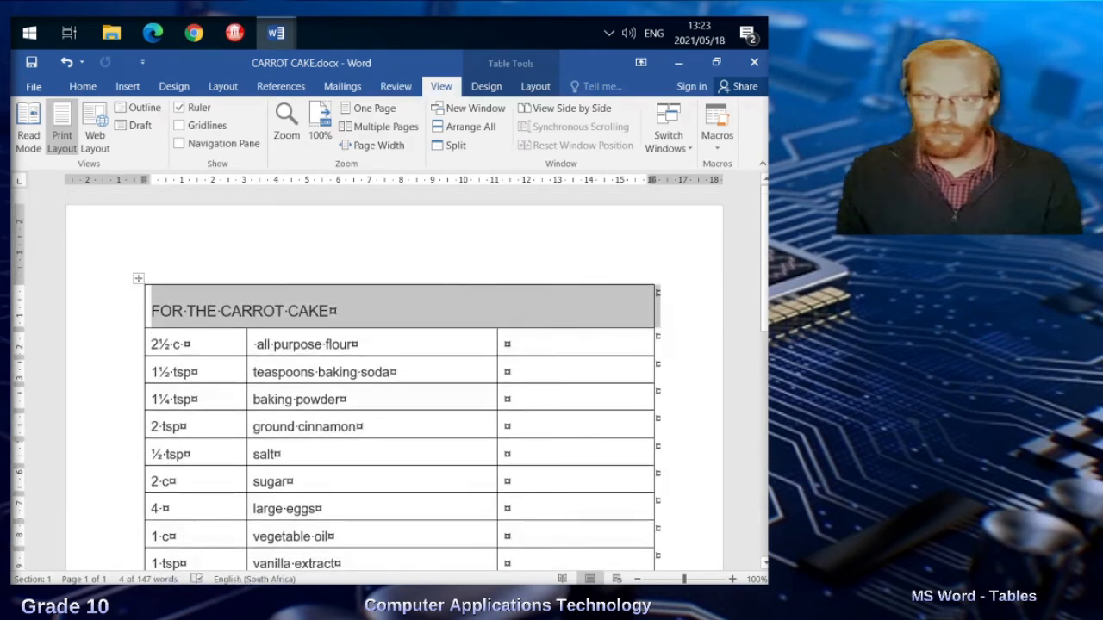
Remove all borders from the entire carrot cake table
left_click(137, 279)
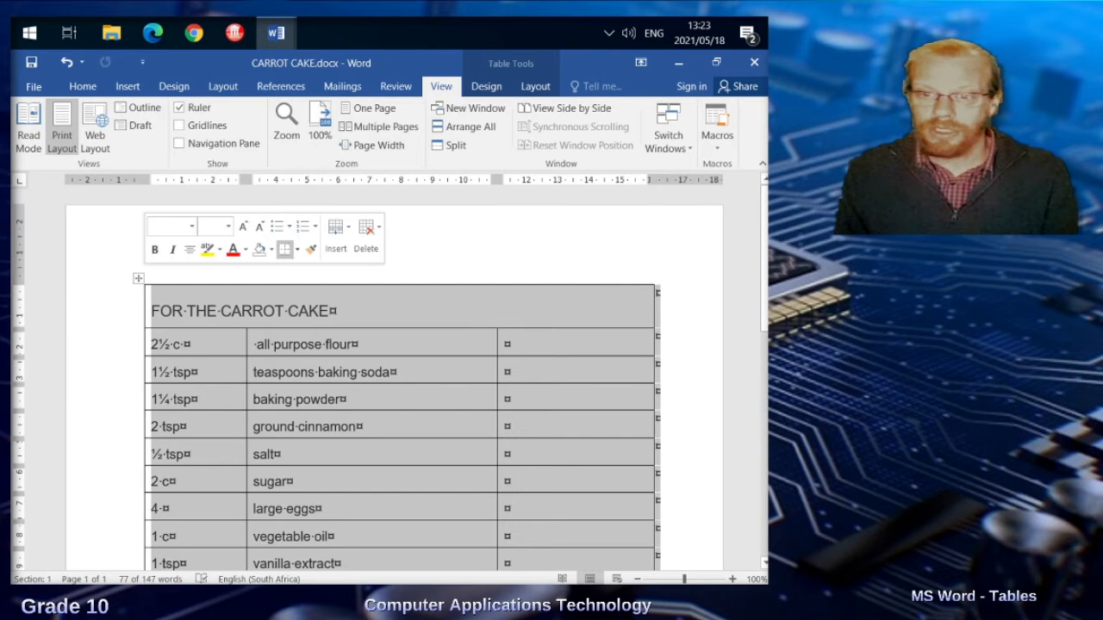
left_click(298, 249)
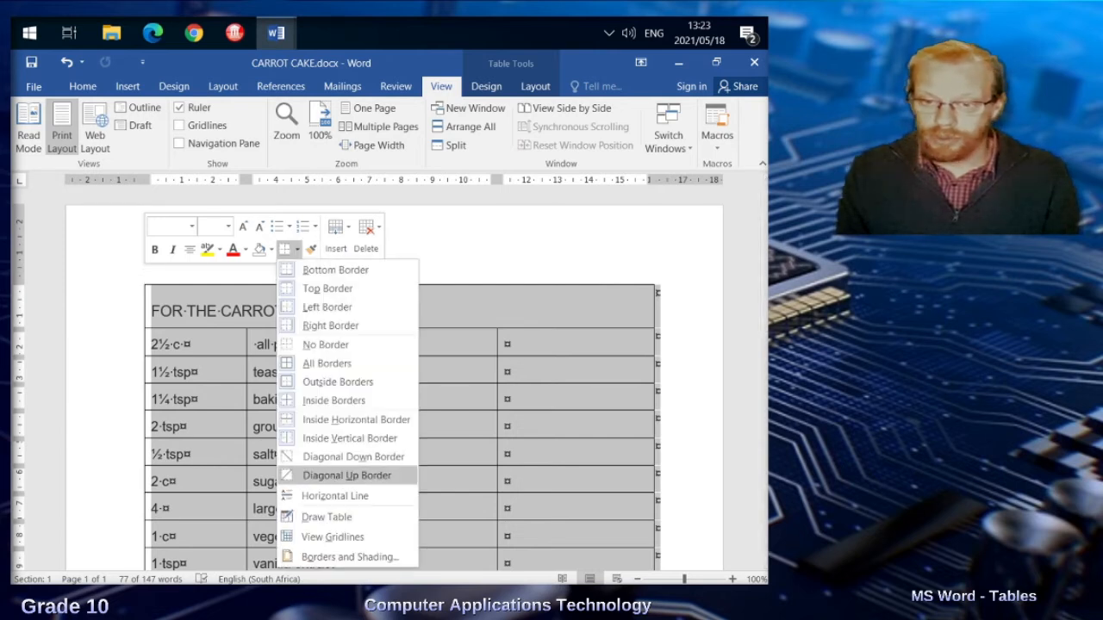
left_click(353, 457)
left_click(325, 344)
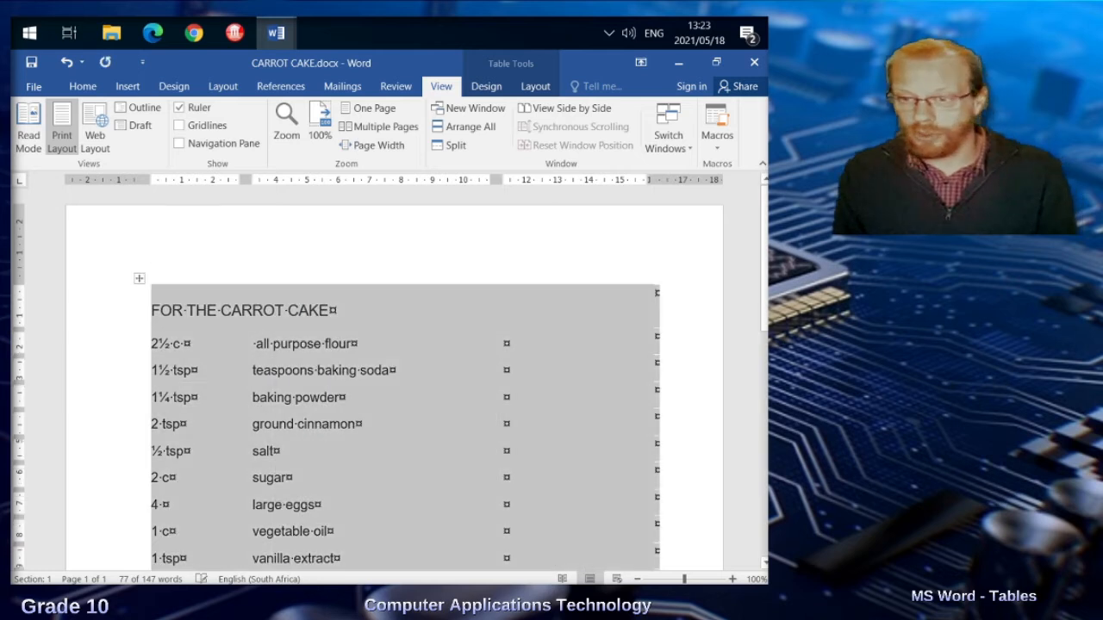
left_click(505, 342)
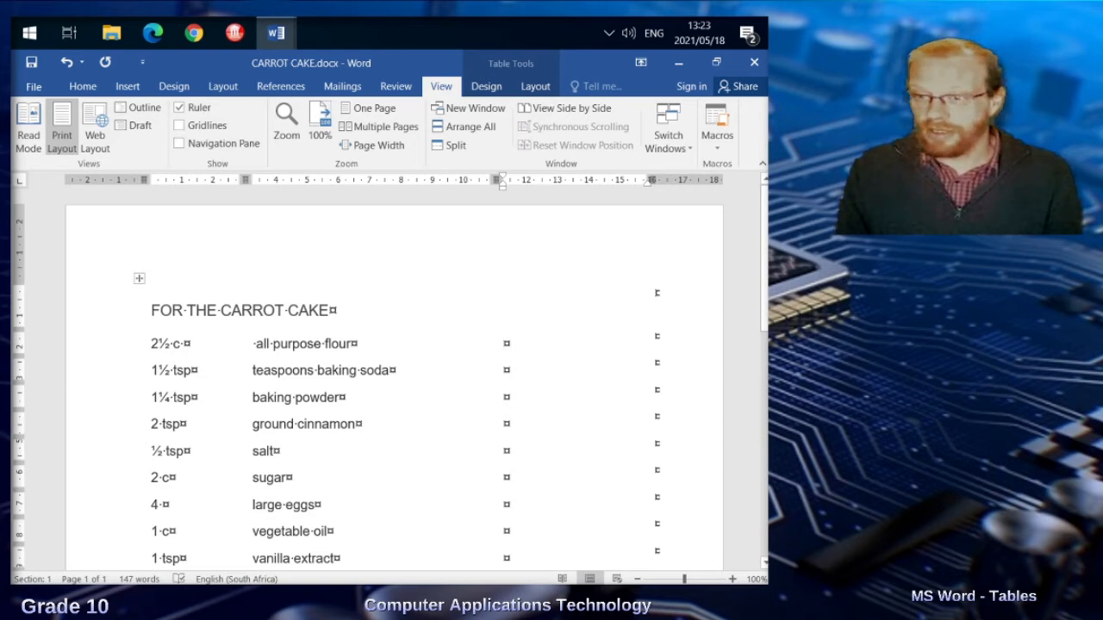
left_click(330, 310)
left_click(505, 343)
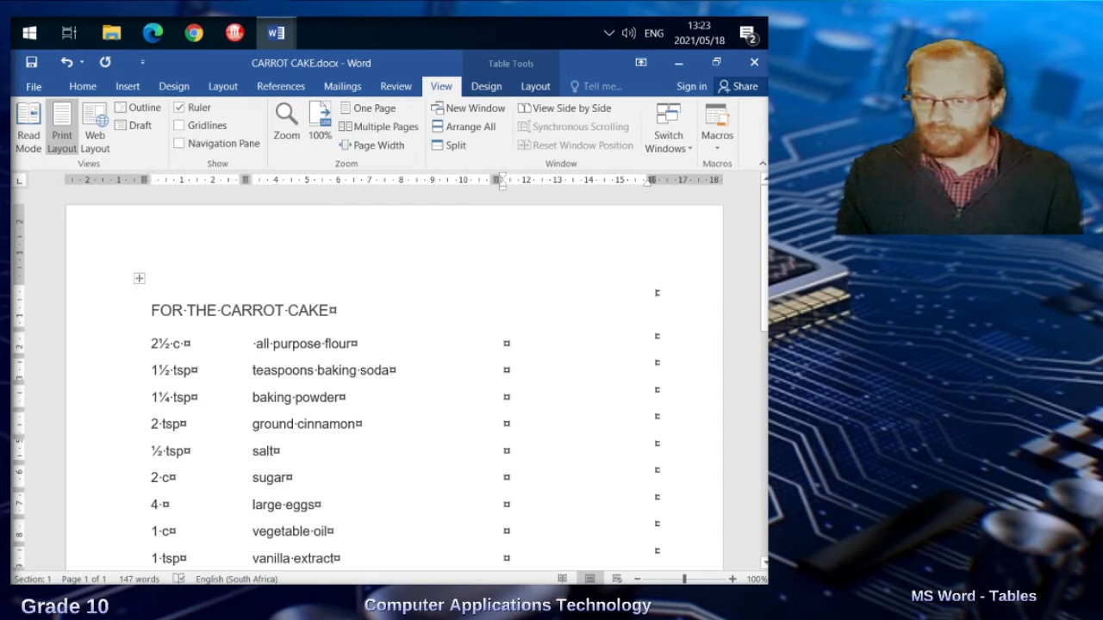
left_click(505, 397)
left_click(341, 397)
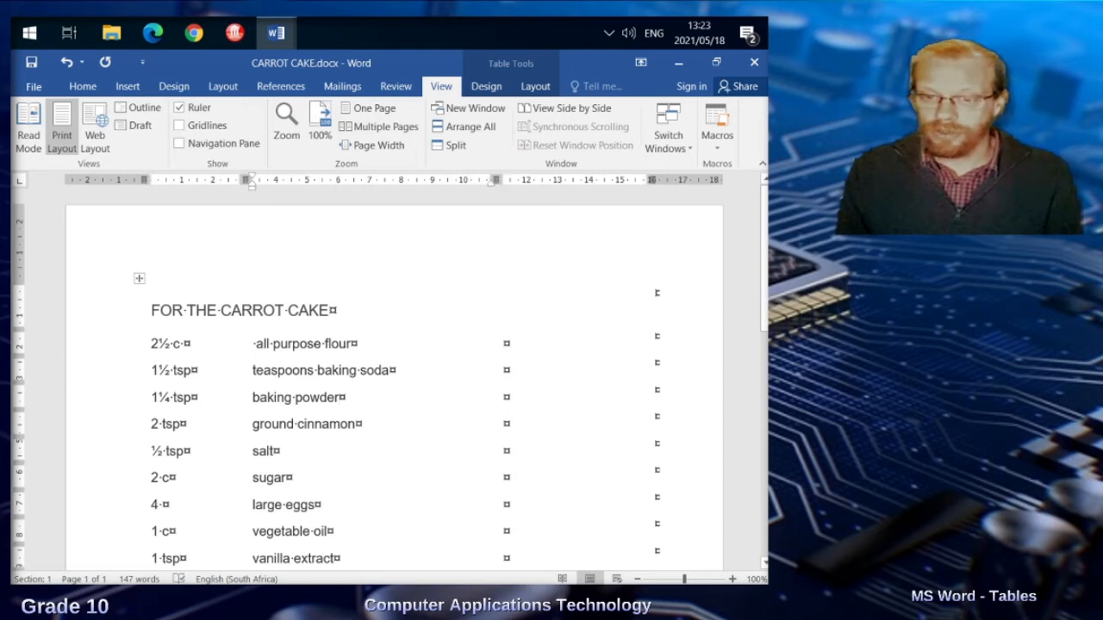
Centre the text of the large eggs cell horizontally
left_click(267, 505)
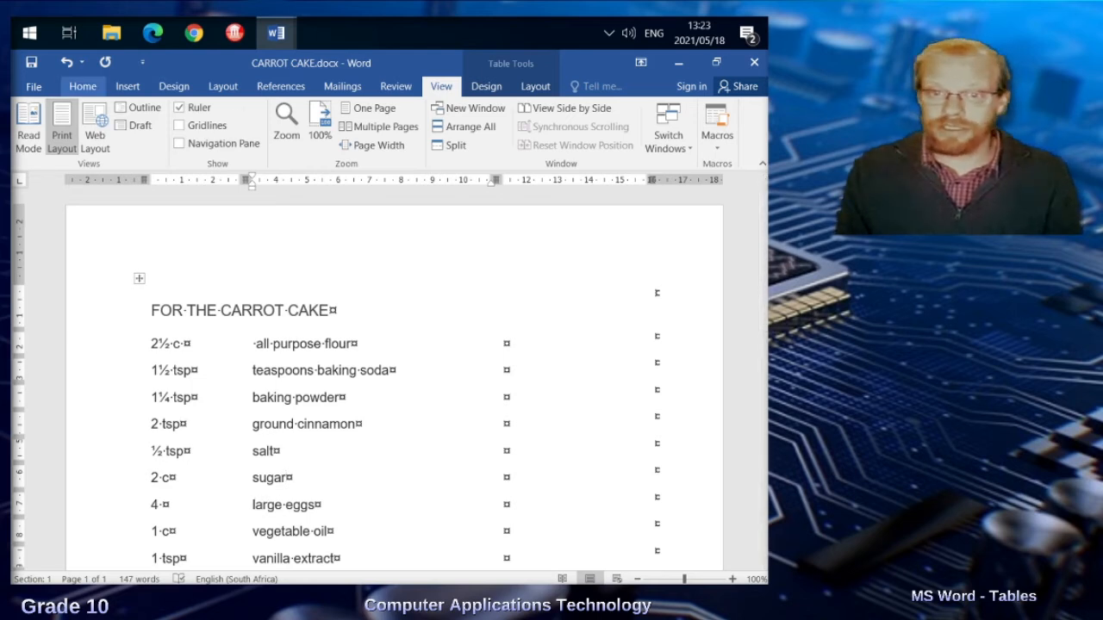
left_click(82, 86)
left_click(295, 139)
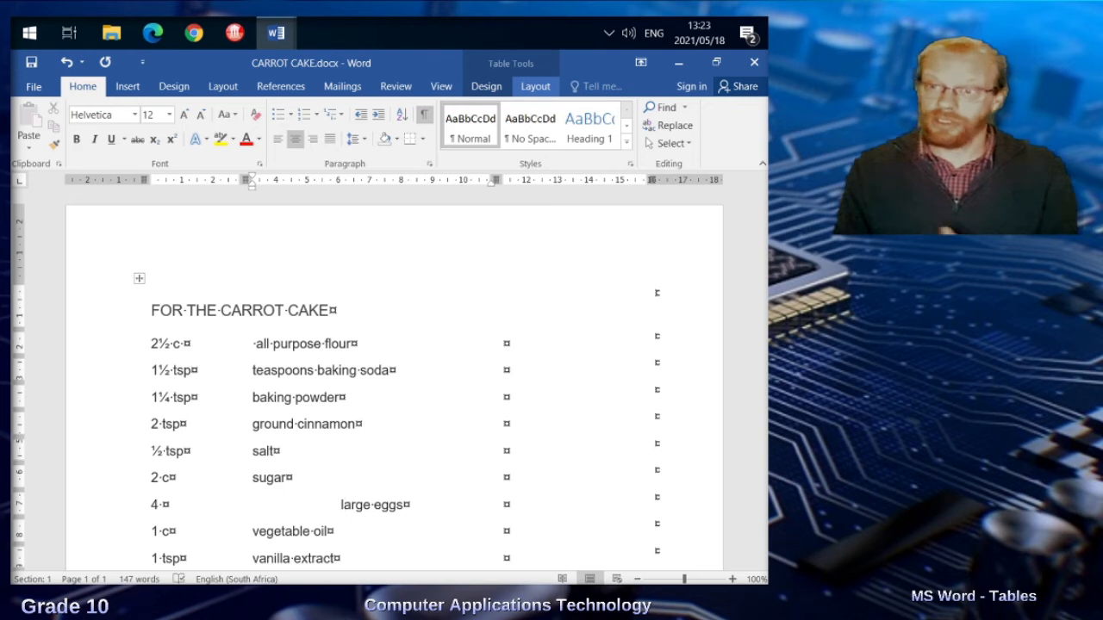
Try several alignments for the text in the large eggs cell, finishing with Align Center Right
left_click(535, 86)
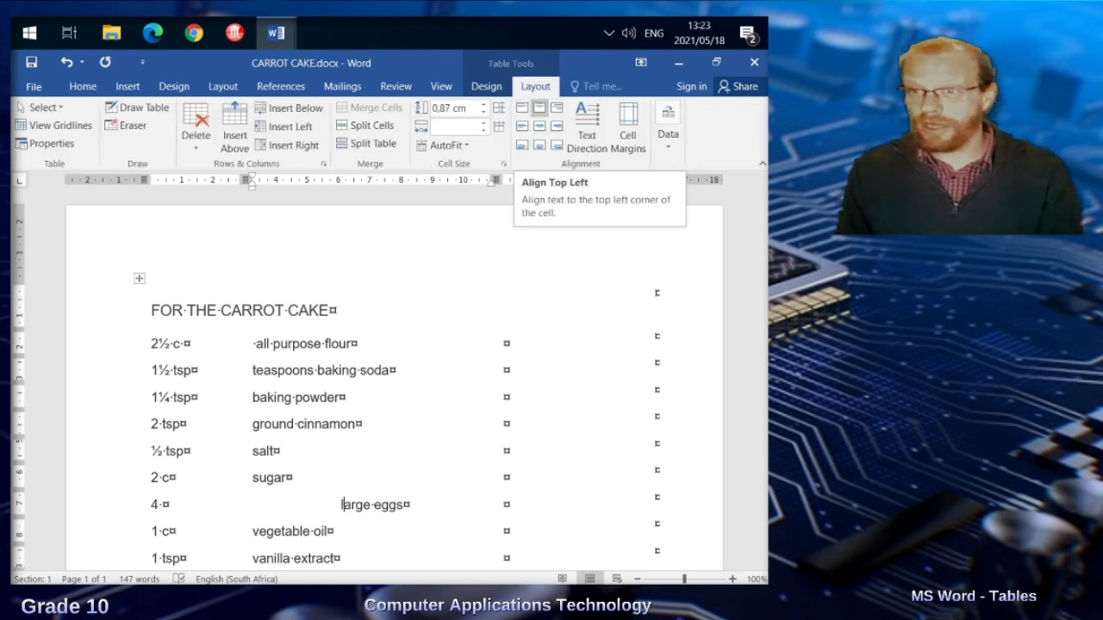
left_click(539, 127)
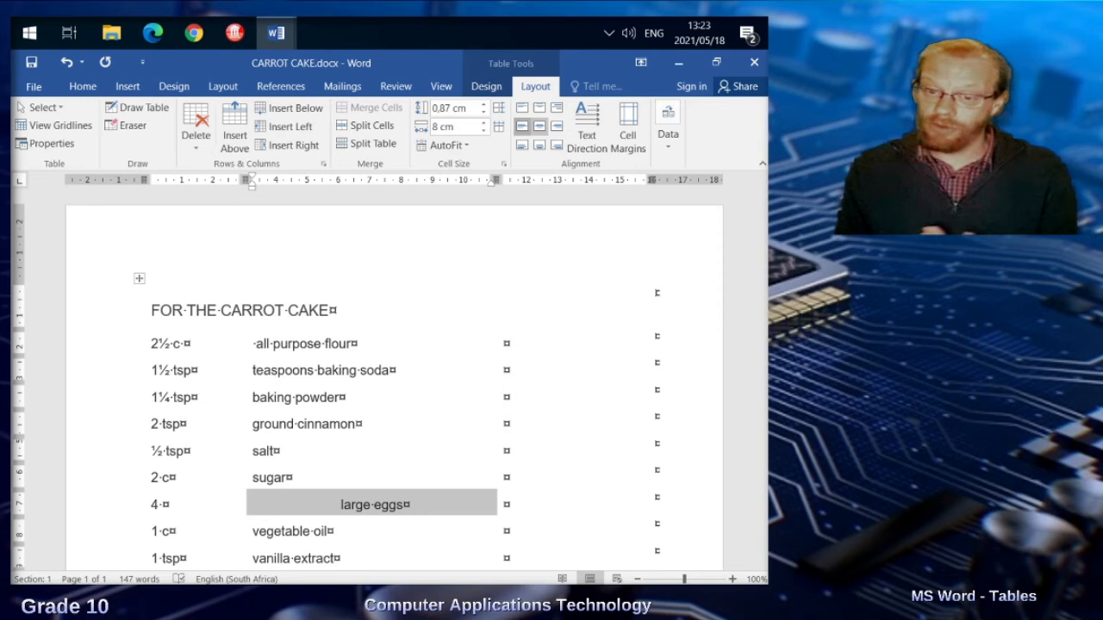
left_click(521, 127)
left_click(557, 145)
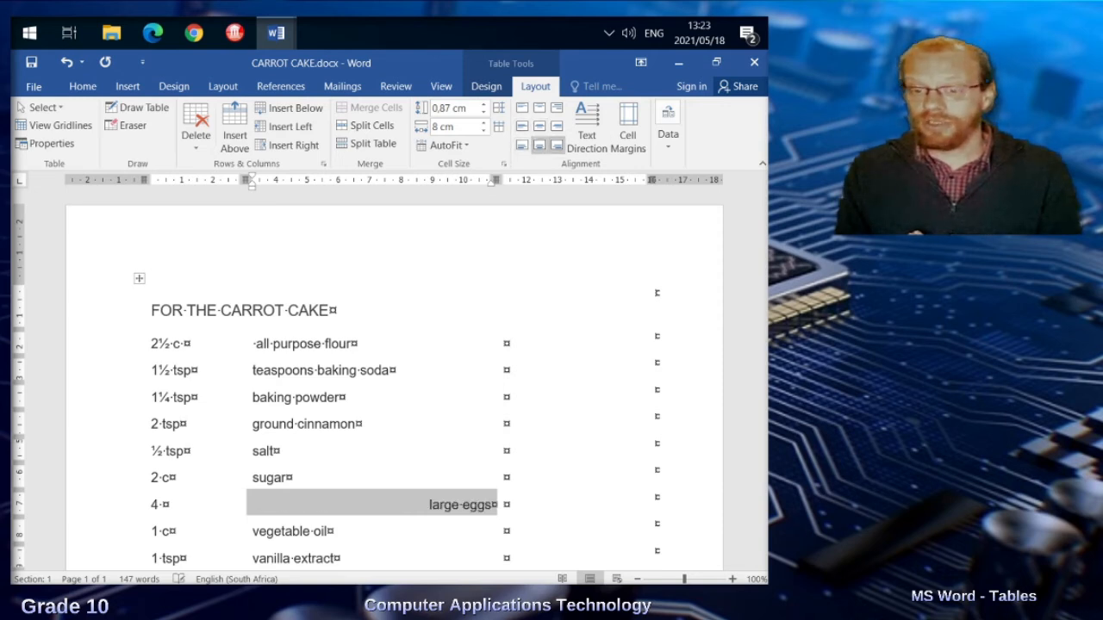
left_click(539, 145)
left_click(557, 127)
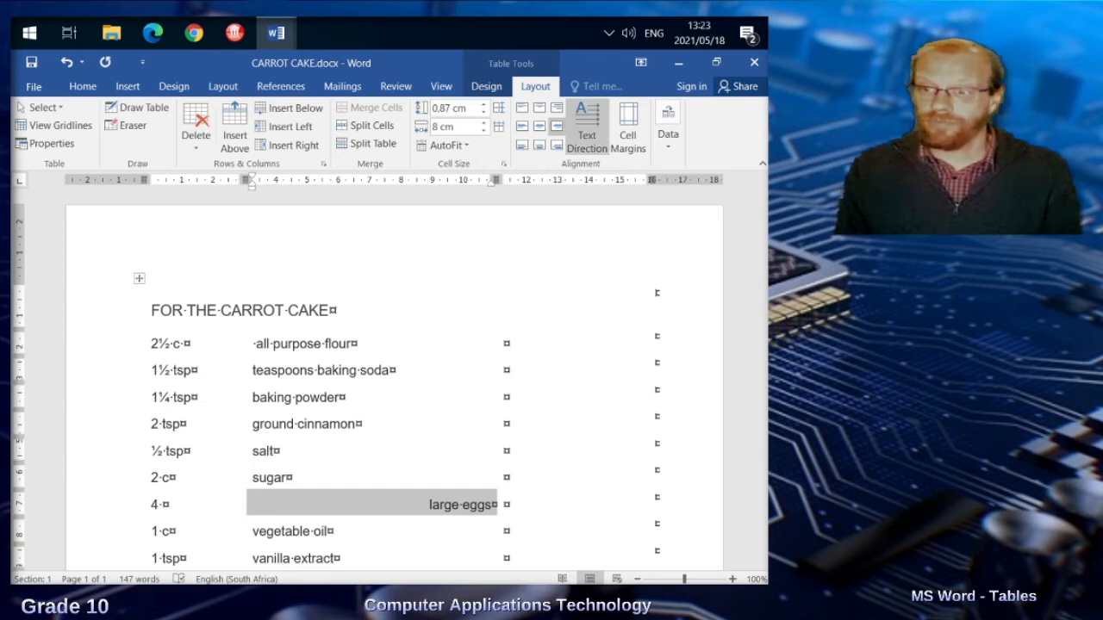
Cycle the large eggs cell through its text directions back to horizontal, and align the text centre left
left_click(586, 125)
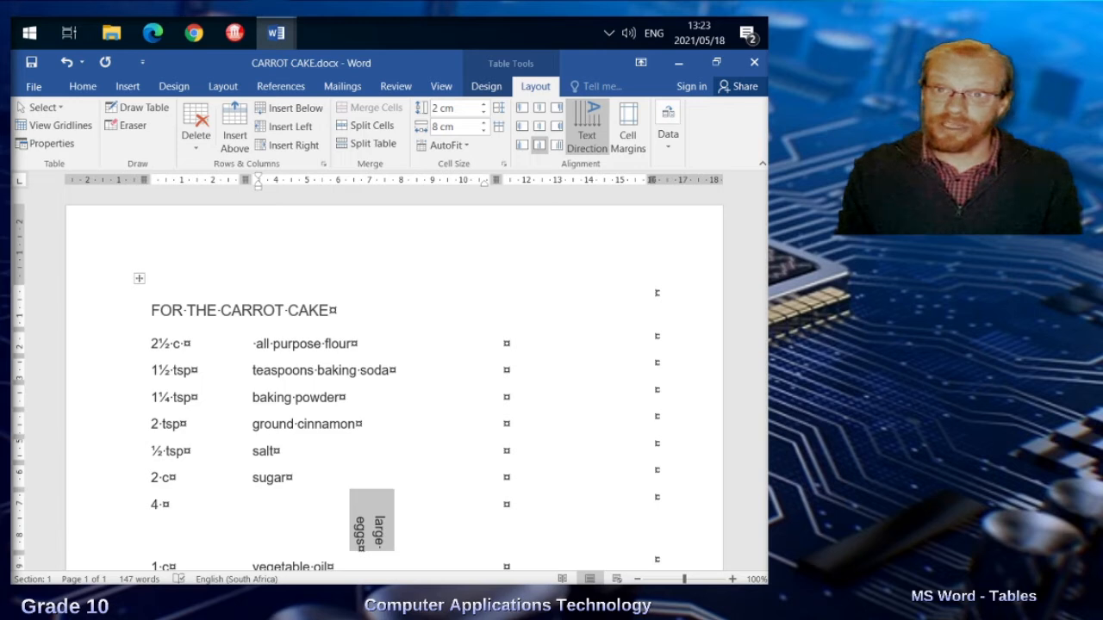
left_click(587, 125)
left_click(587, 125)
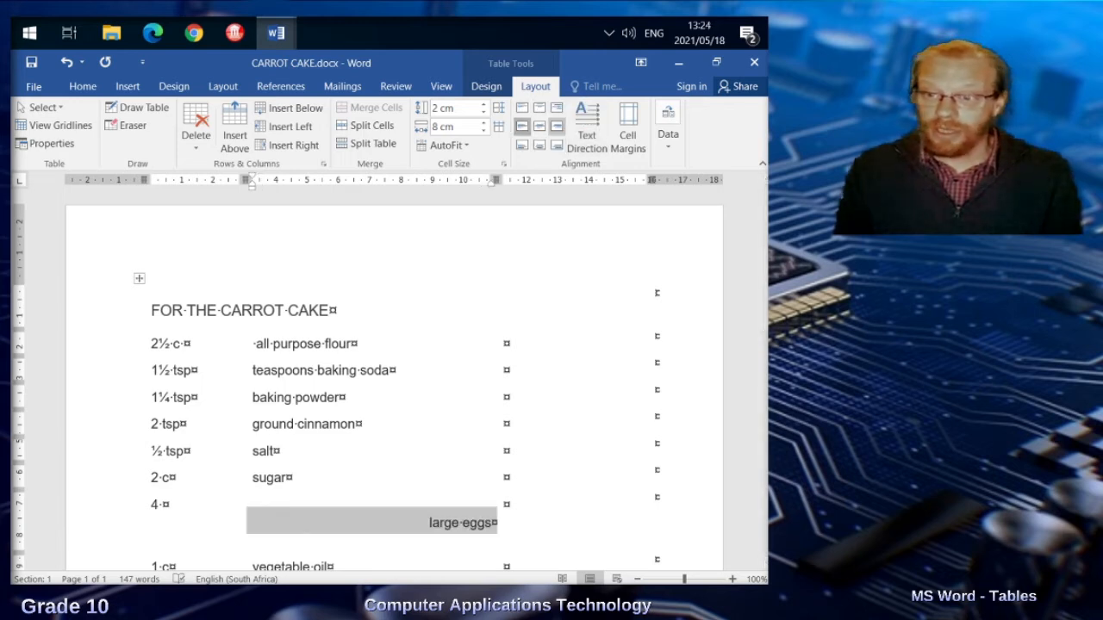
left_click(522, 126)
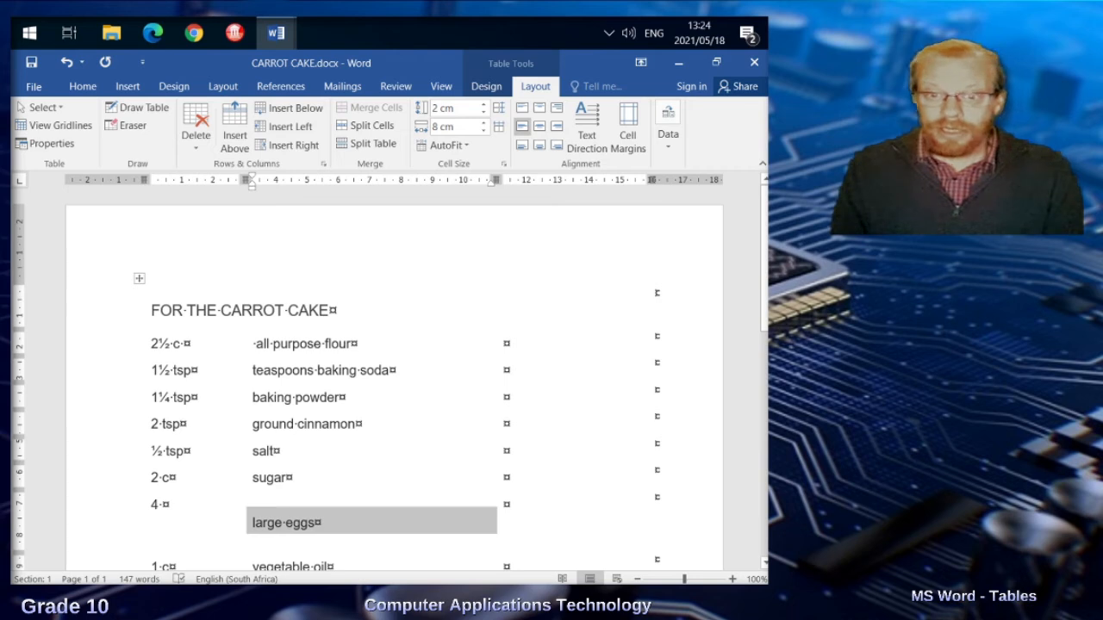
Set the whole table's preferred width to 15 cm and its alignment to Center
left_click(139, 278)
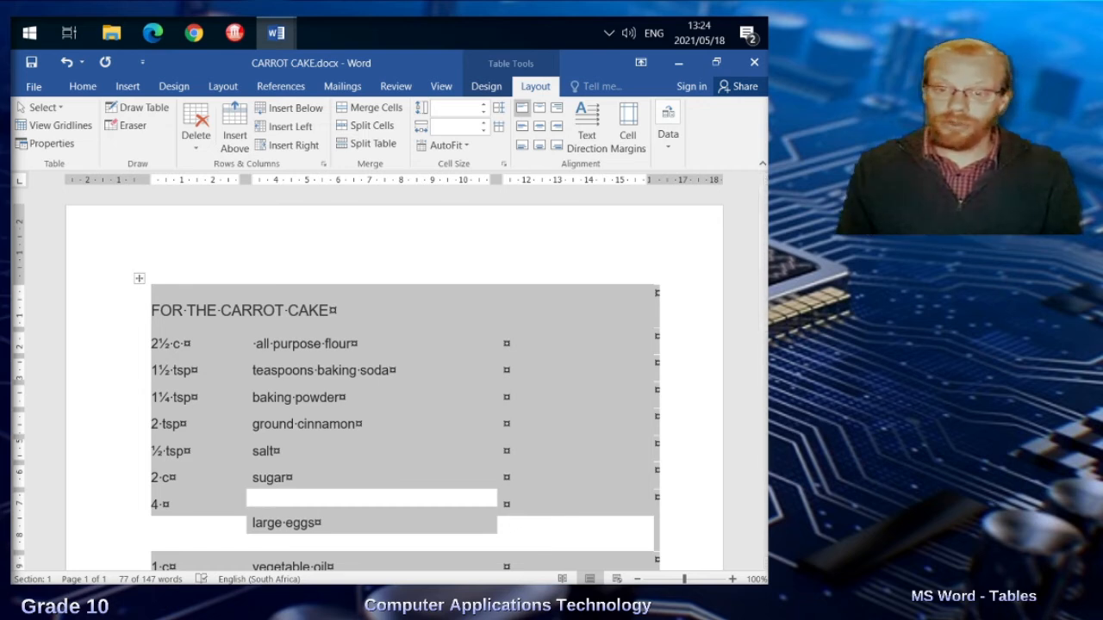
right_click(301, 381)
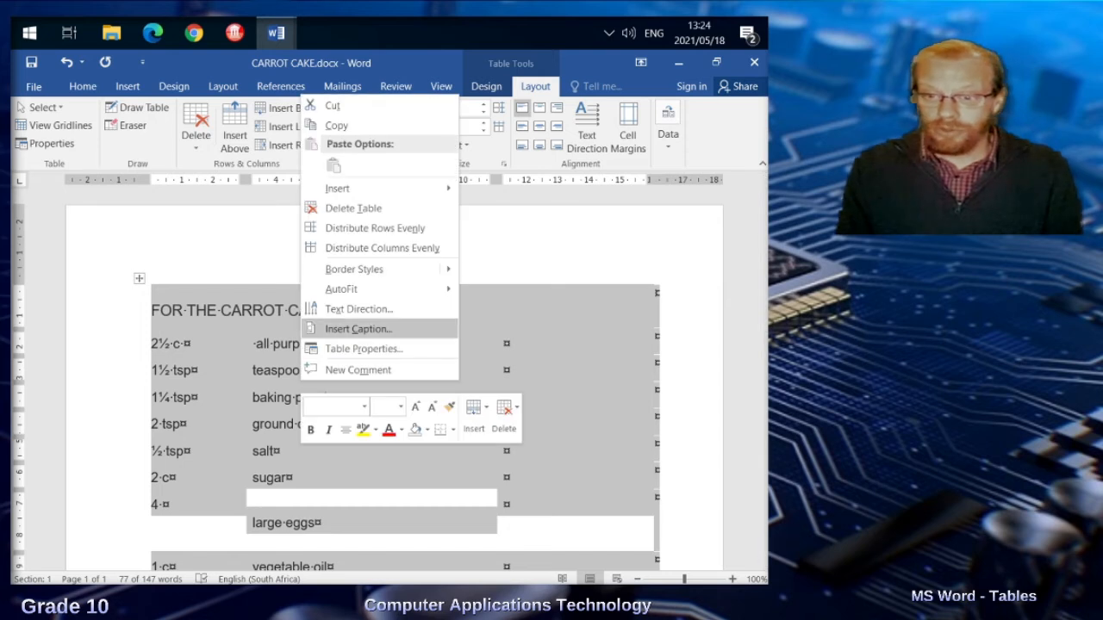
left_click(363, 348)
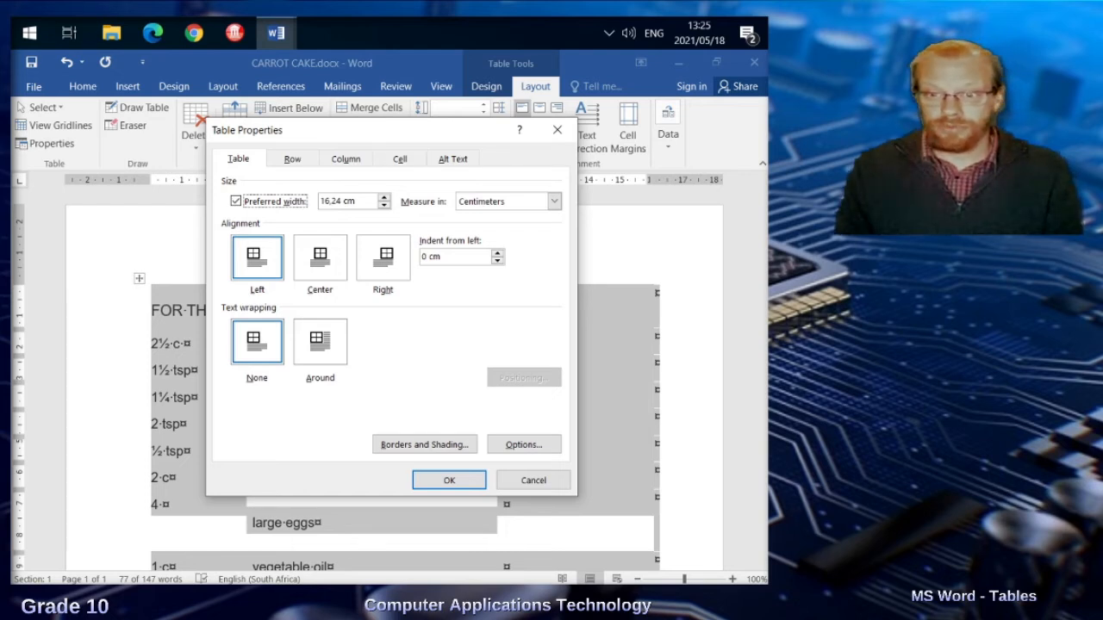
key("Tab")
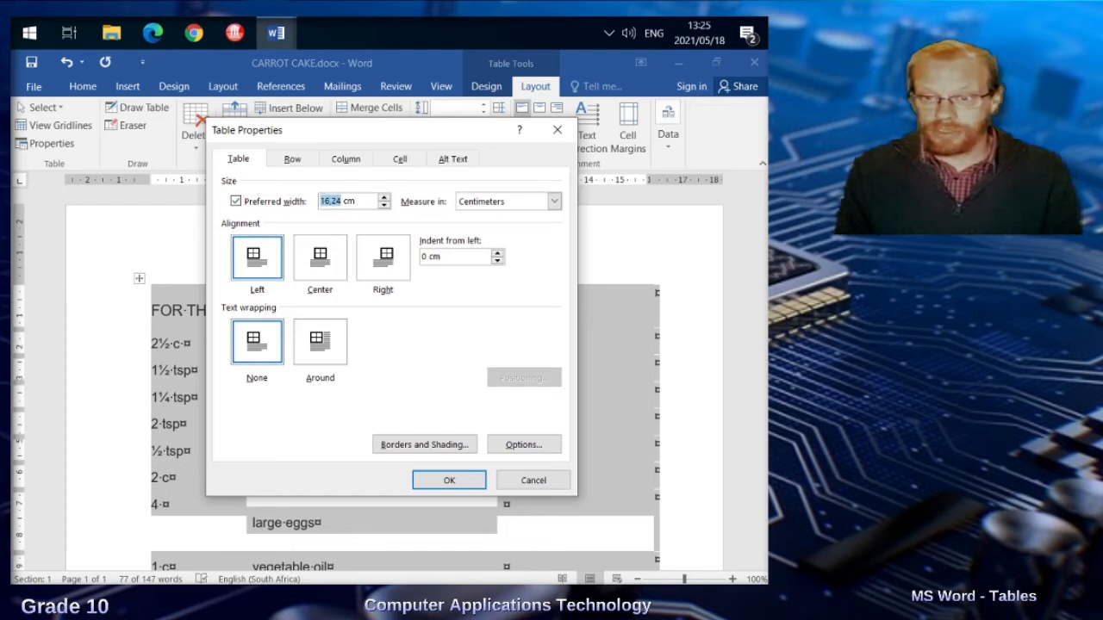
type("152")
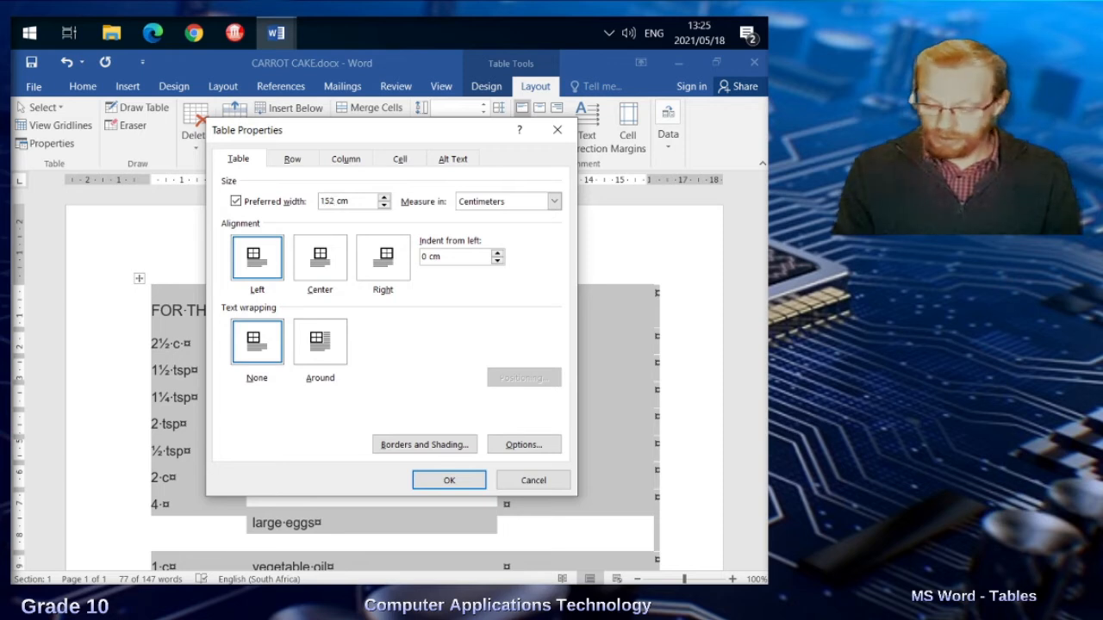
key("BackSpace")
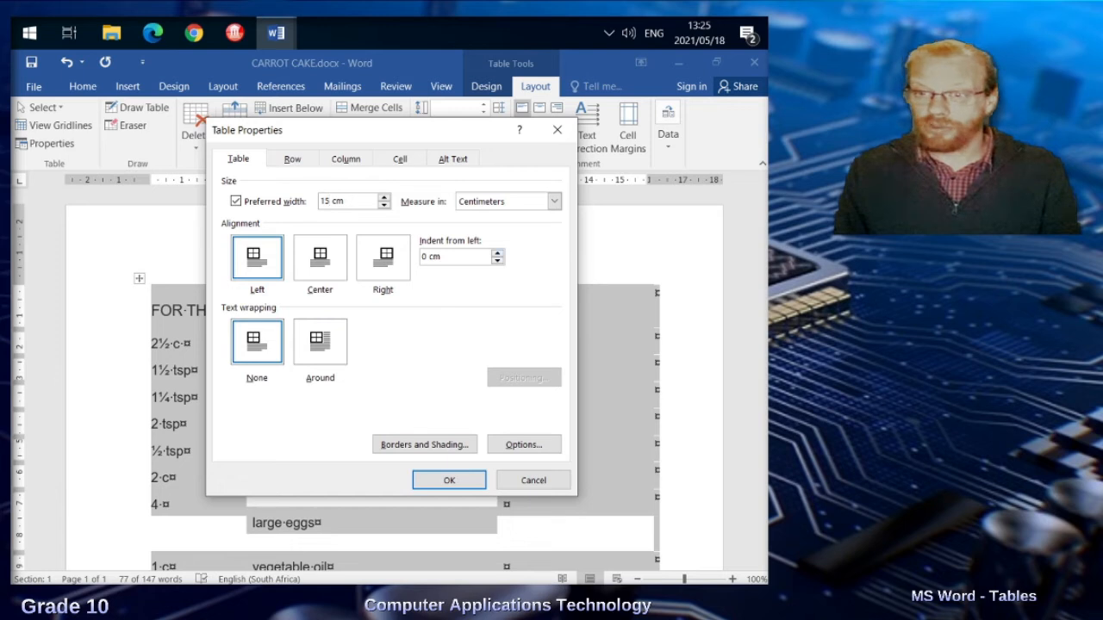
left_click(320, 258)
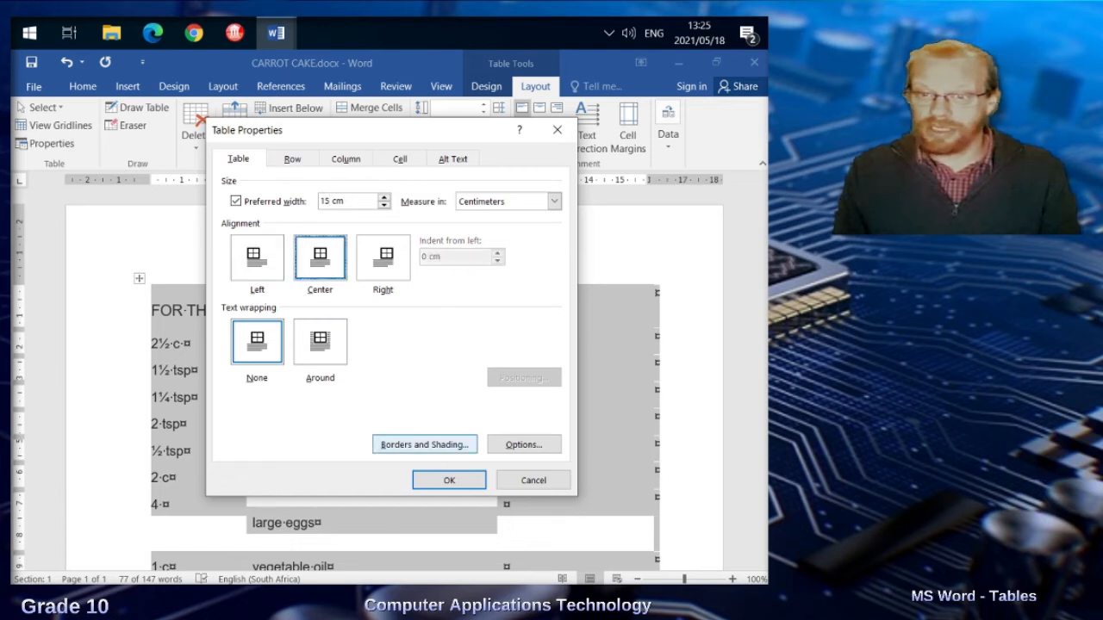
left_click(449, 480)
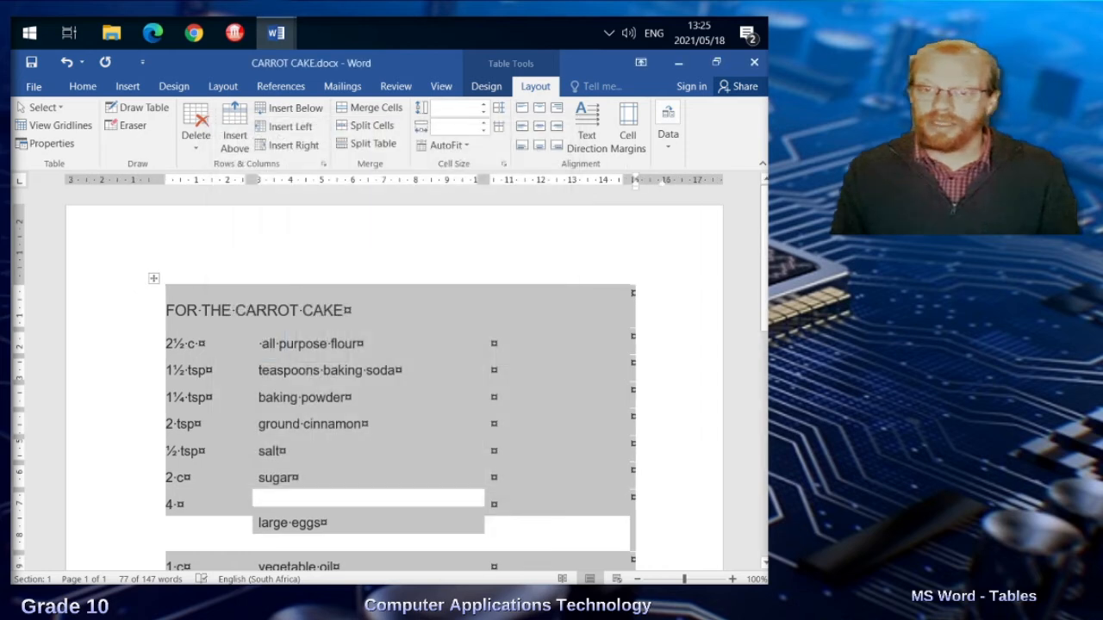
Set the height of all table rows to at least 1 cm
right_click(205, 297)
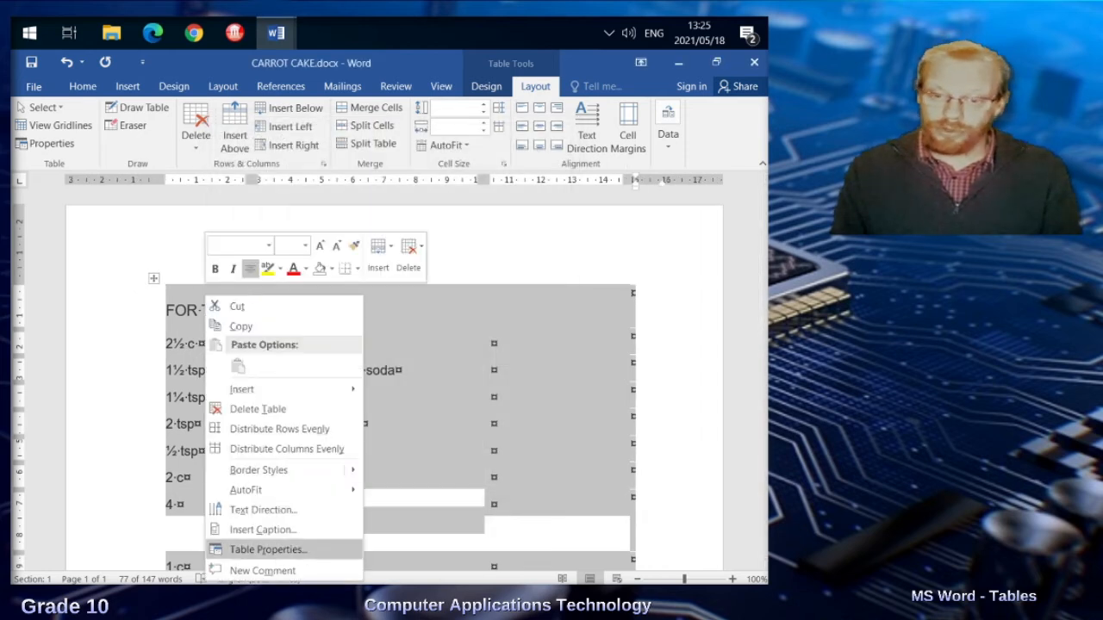
left_click(267, 550)
left_click(292, 160)
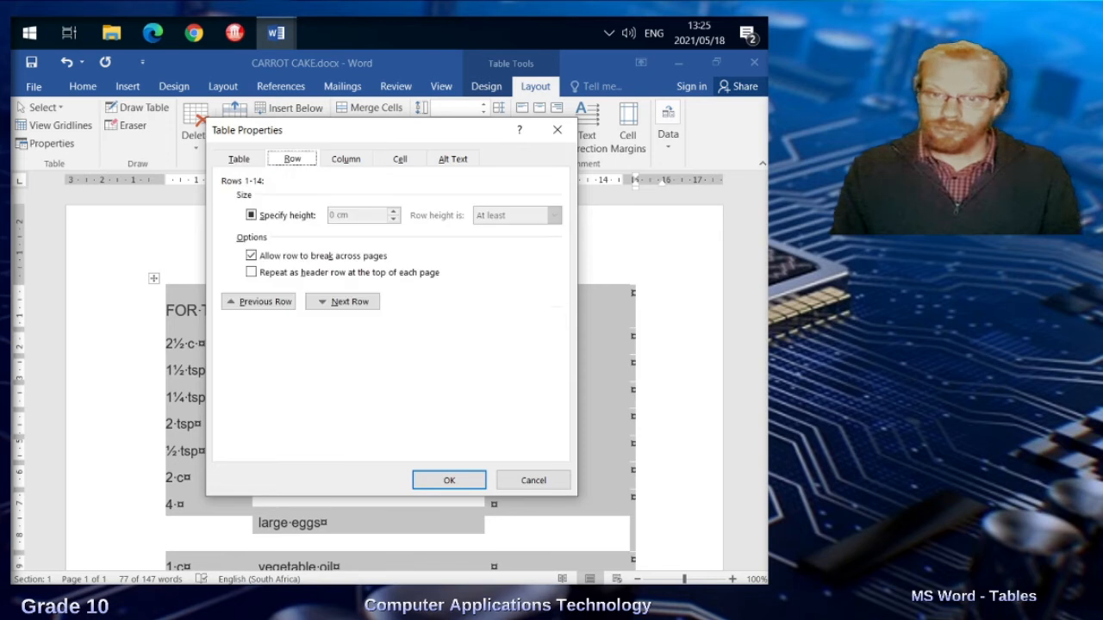
left_click(251, 216)
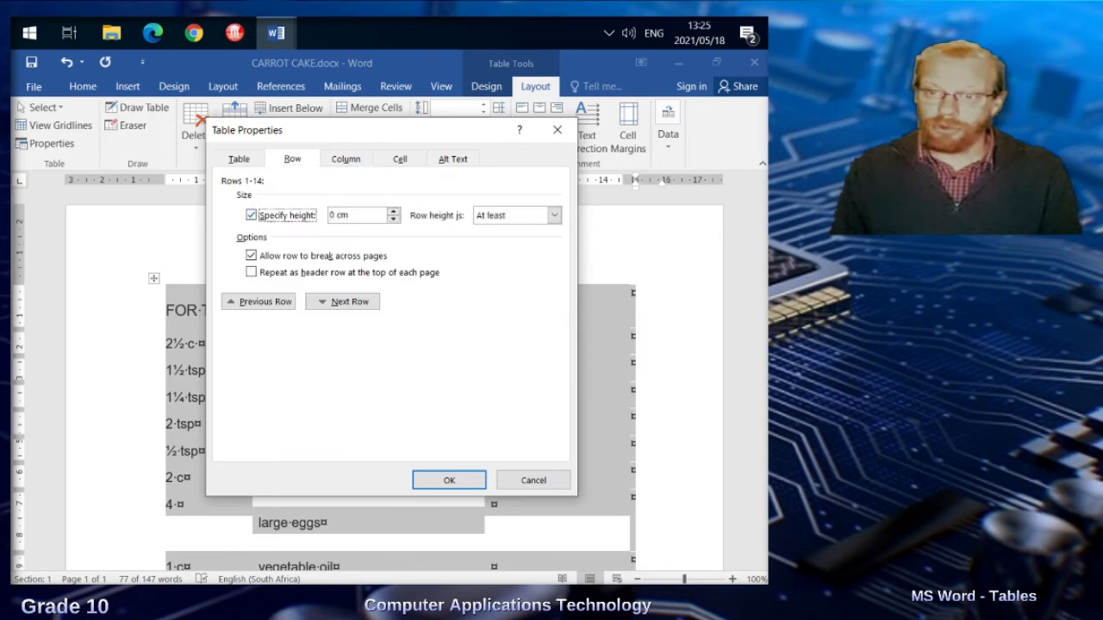
double_click(333, 216)
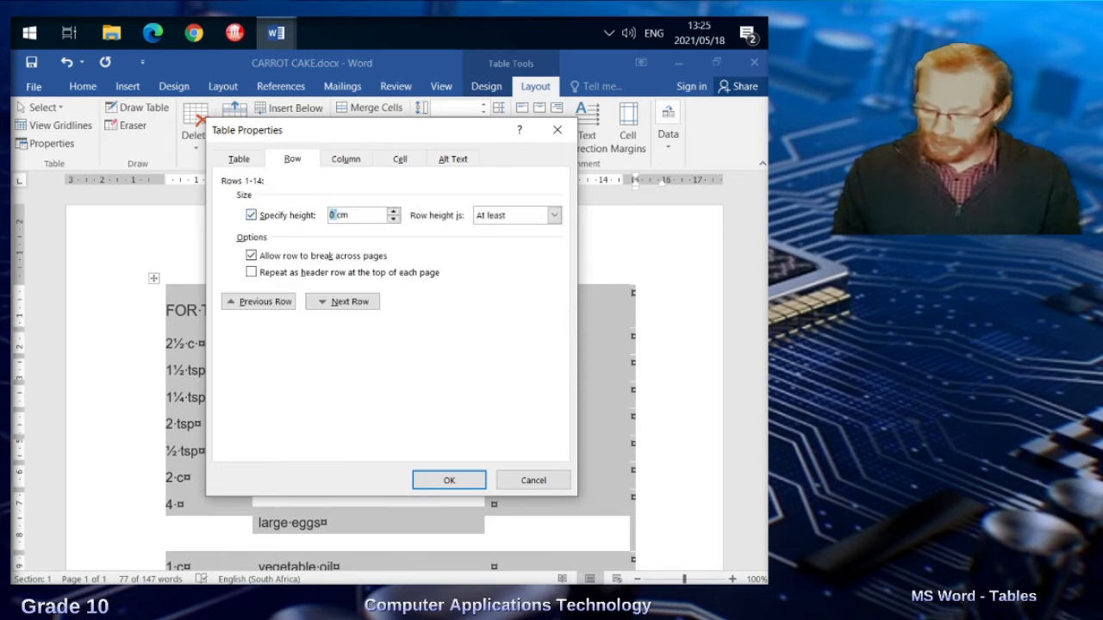
type("1")
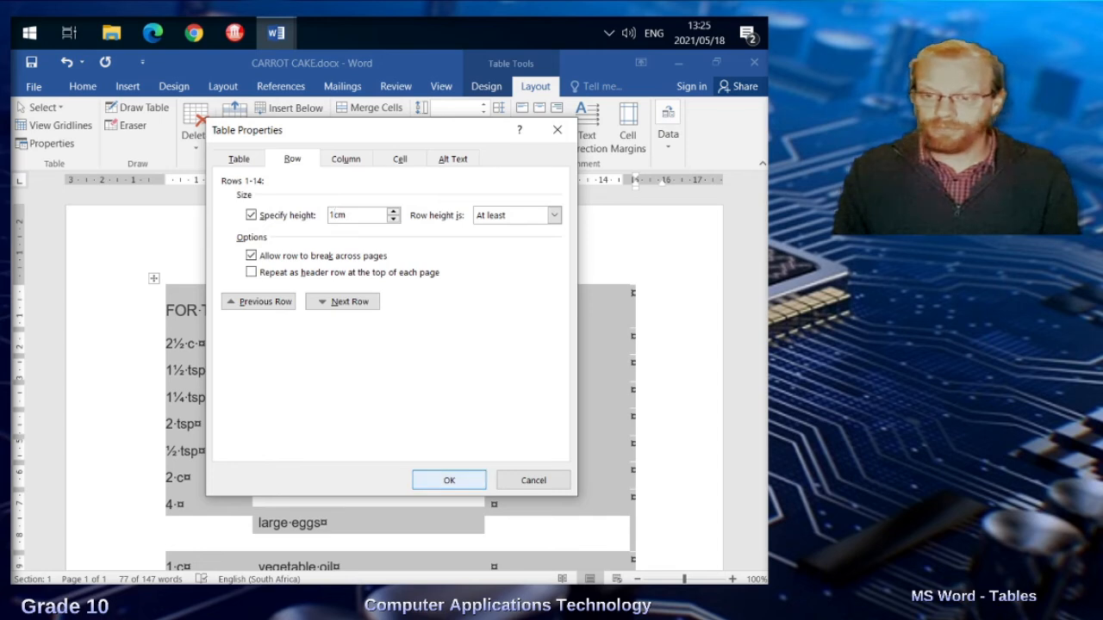
left_click(449, 479)
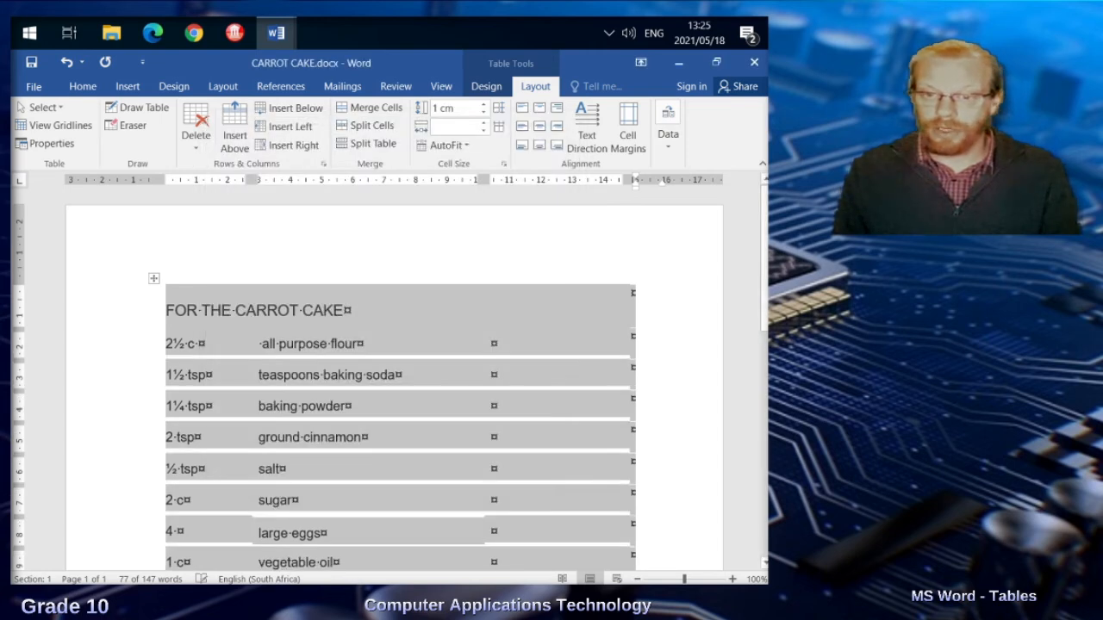
Set the height of the FOR THE CARROT CAKE heading row to at least 1,5 cm
left_click(203, 311)
right_click(206, 311)
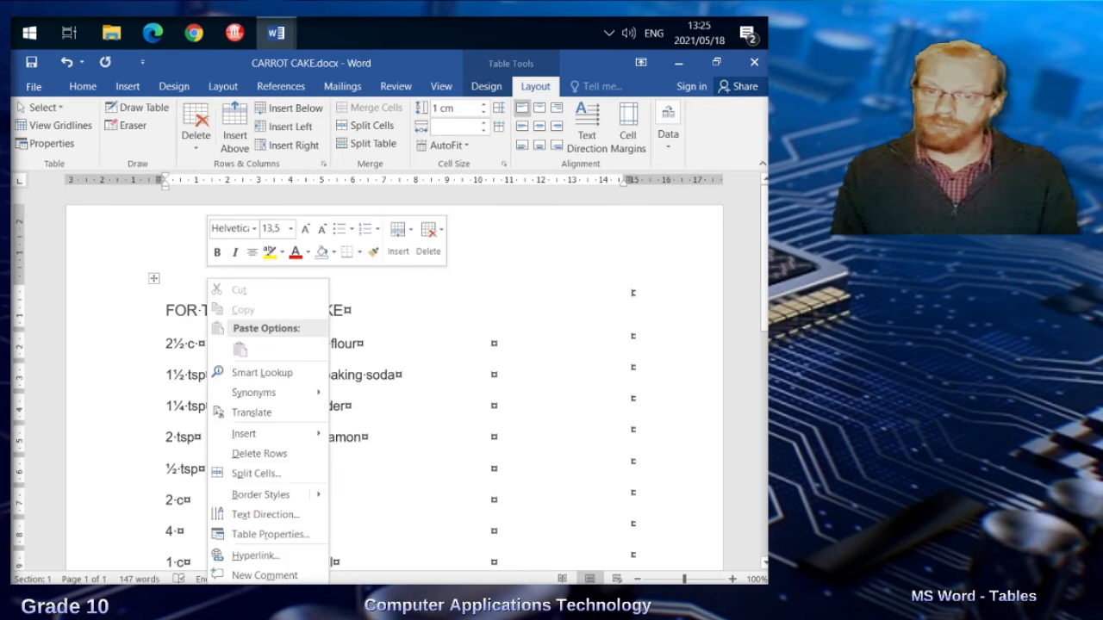
left_click(269, 534)
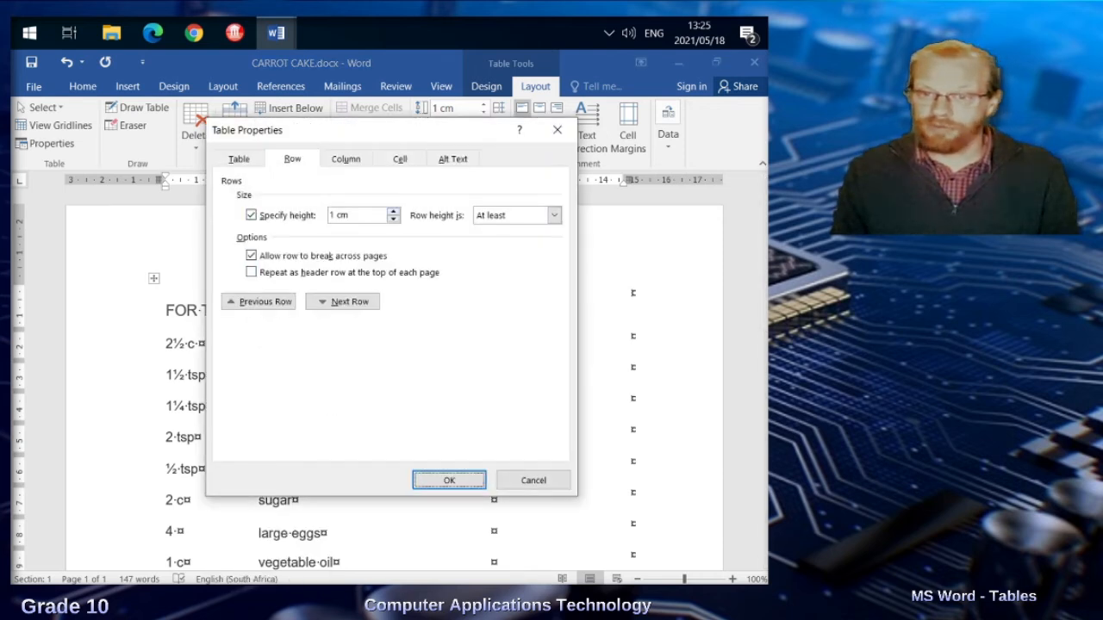
left_click(334, 215)
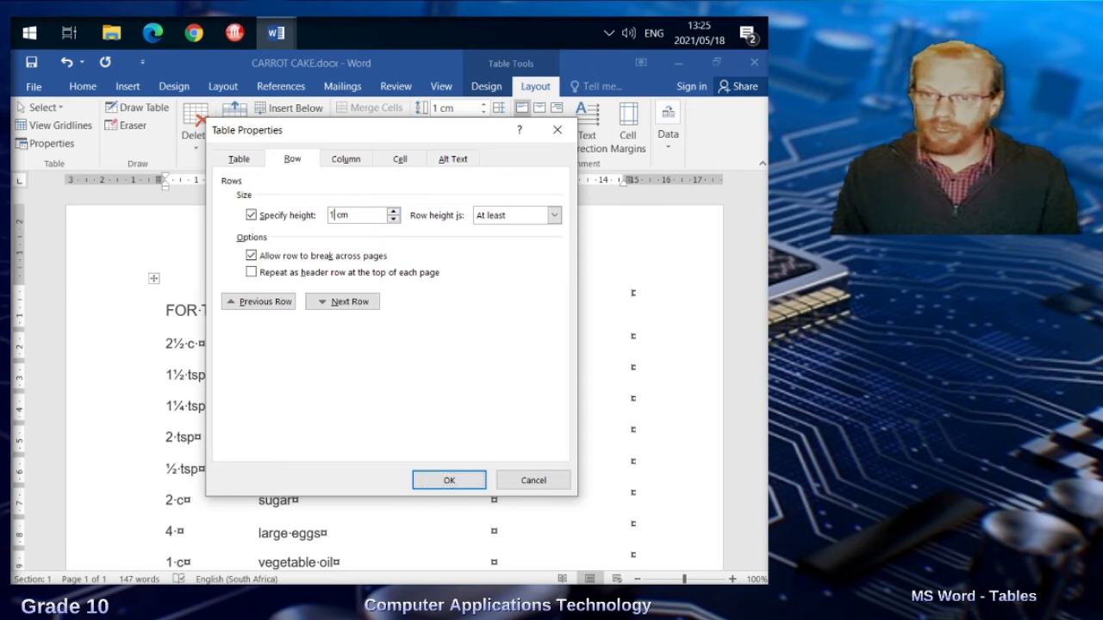
type(".5")
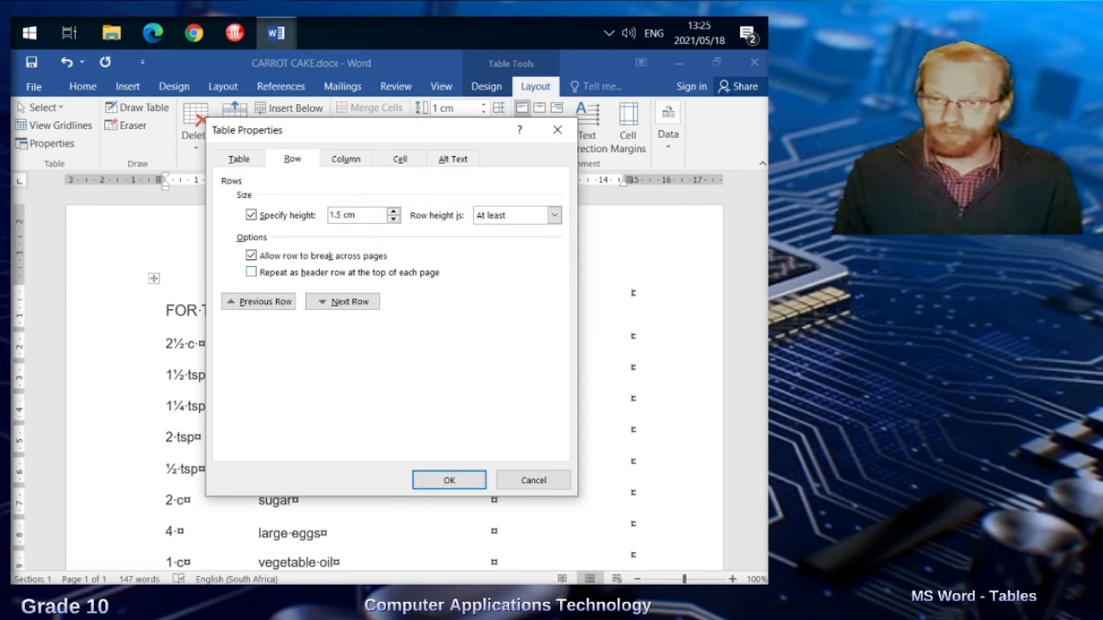
left_click(554, 216)
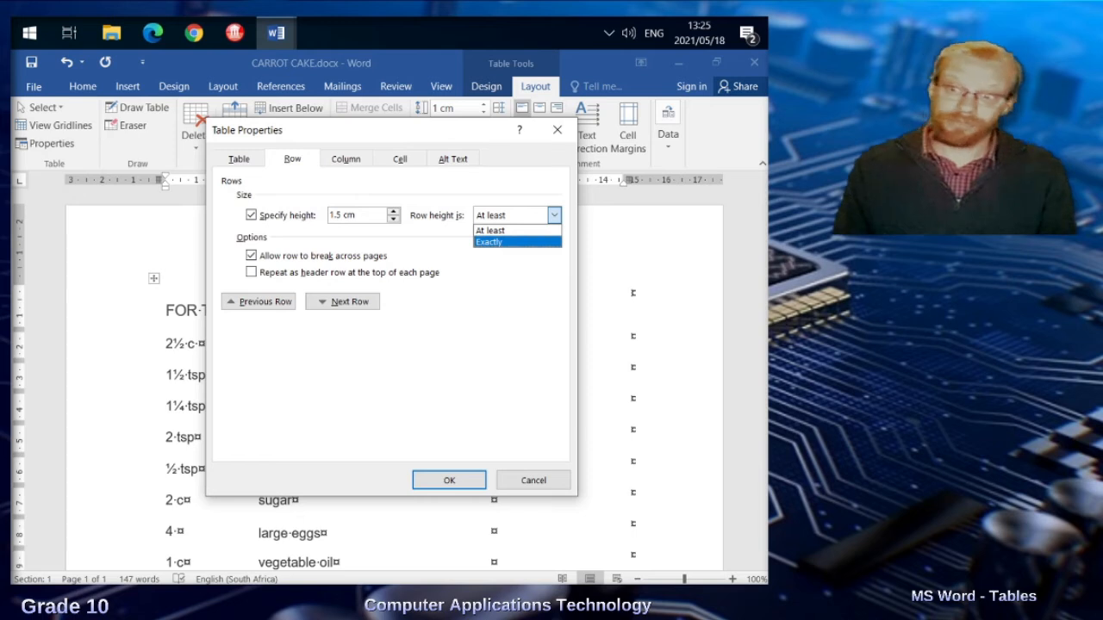
left_click(491, 231)
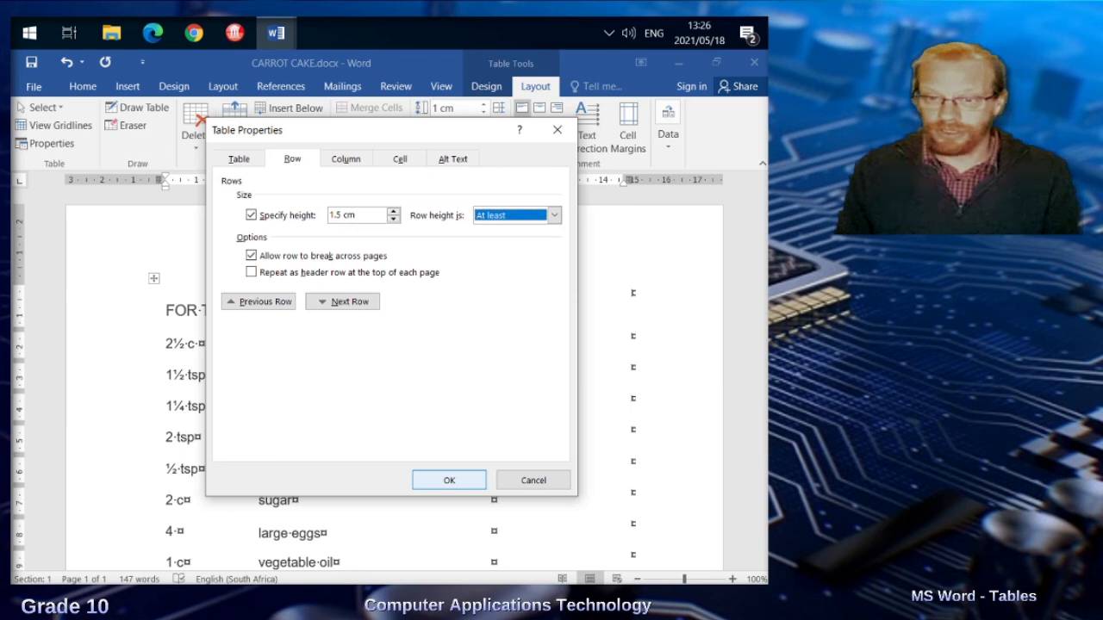
left_click(448, 480)
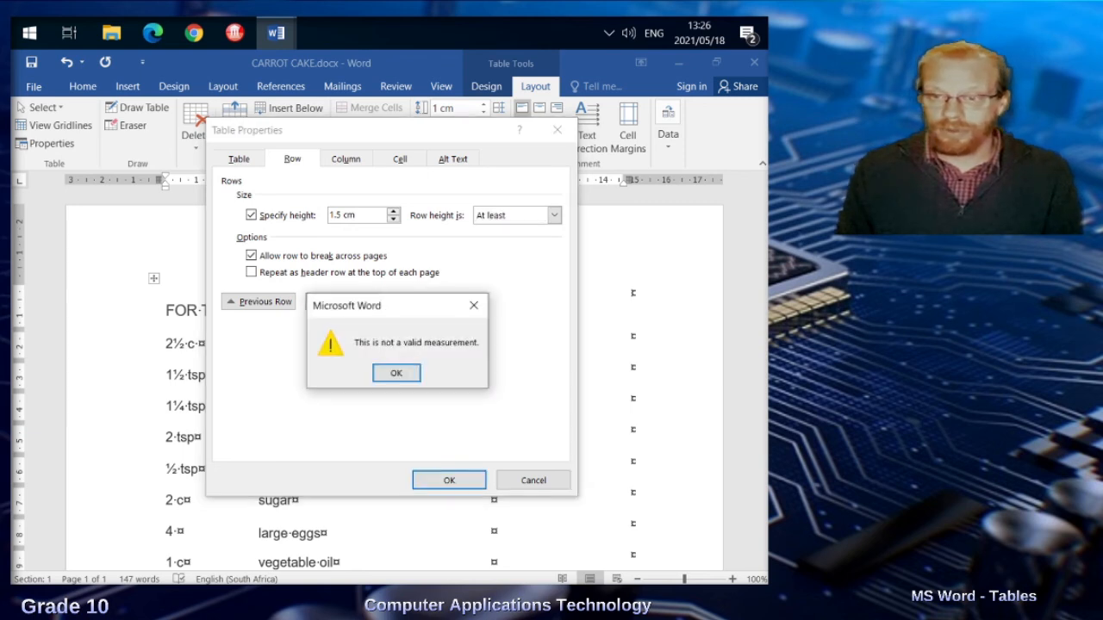
key("Return")
left_click(341, 216)
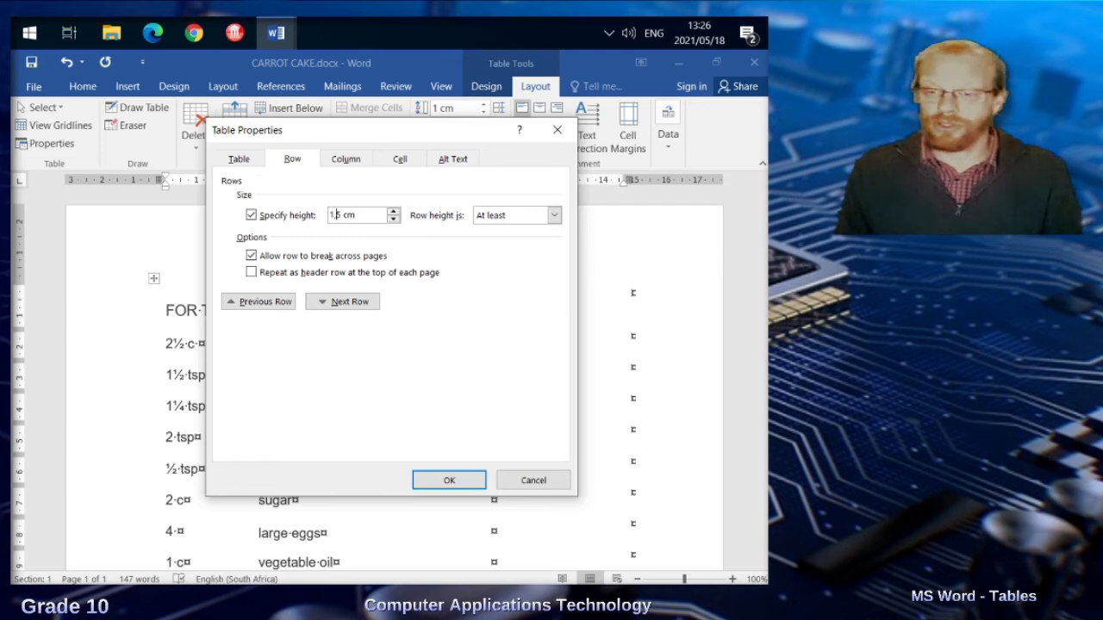
left_click(449, 480)
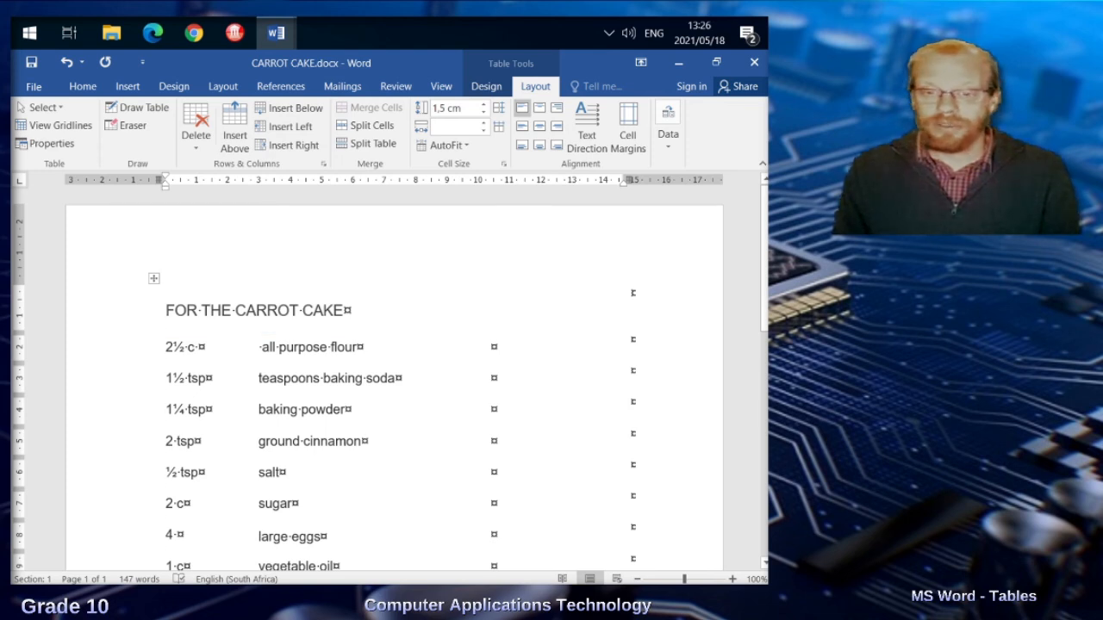
Apply all borders to the whole carrot cake table
left_click(153, 278)
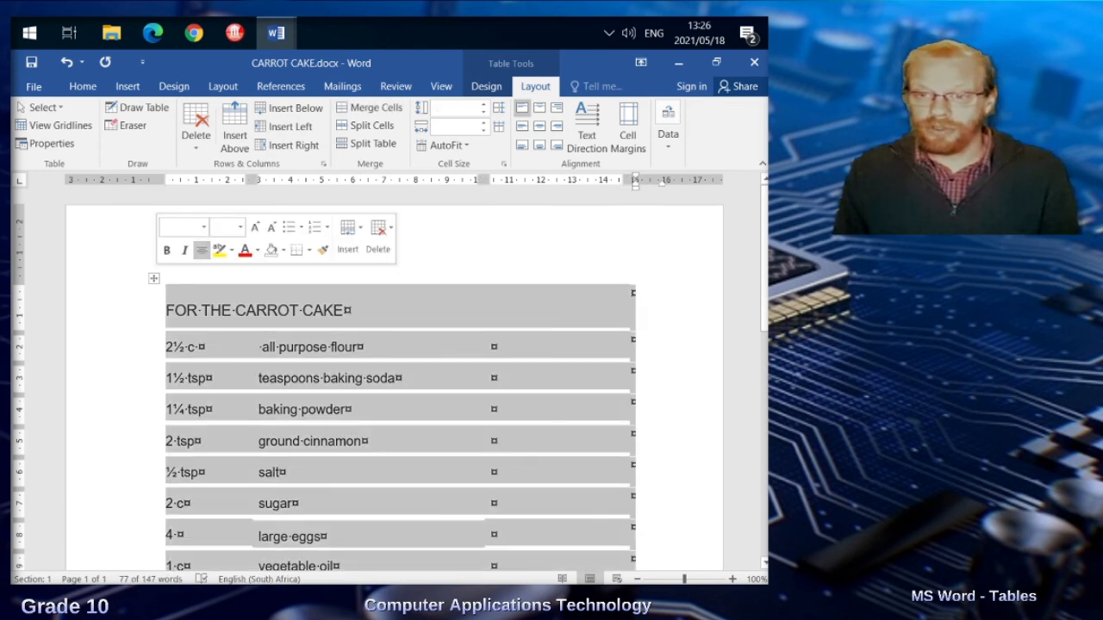
left_click(308, 250)
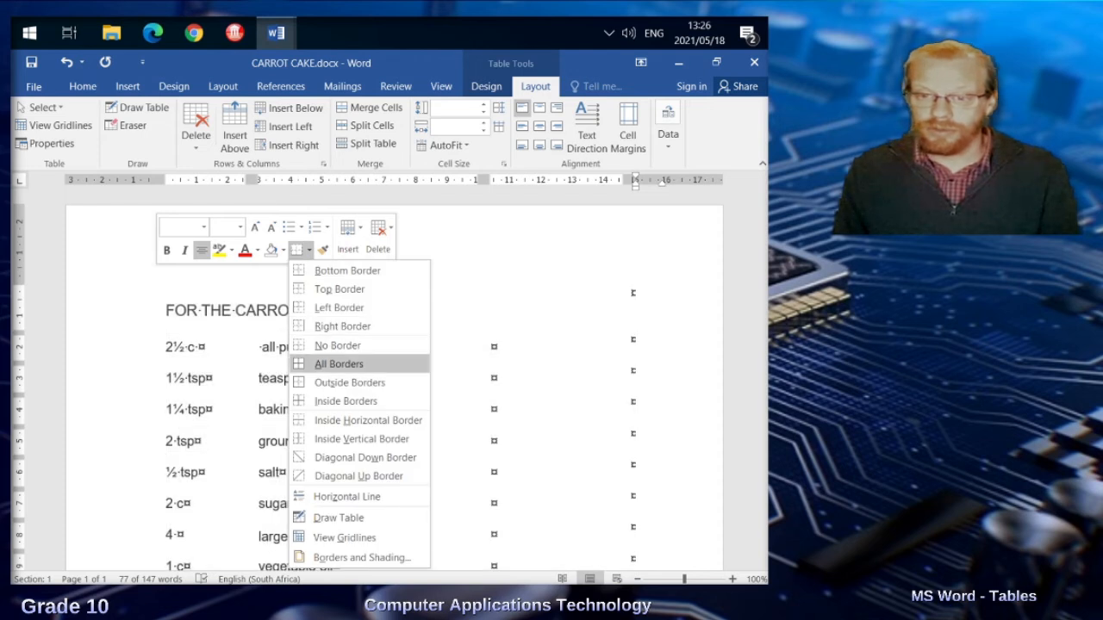
left_click(339, 363)
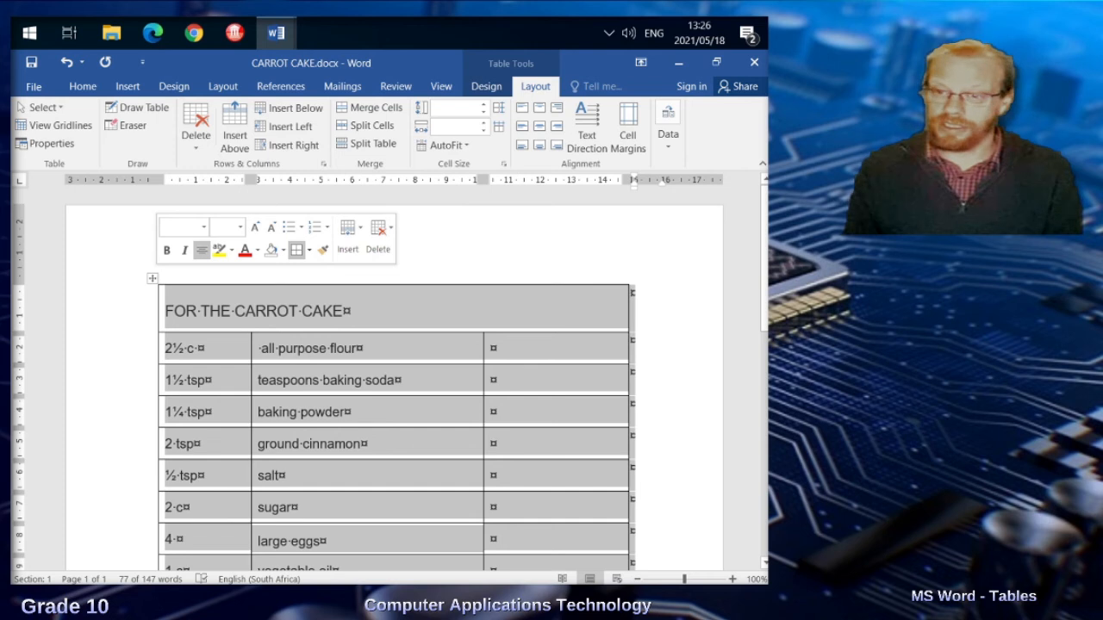
left_click(398, 380)
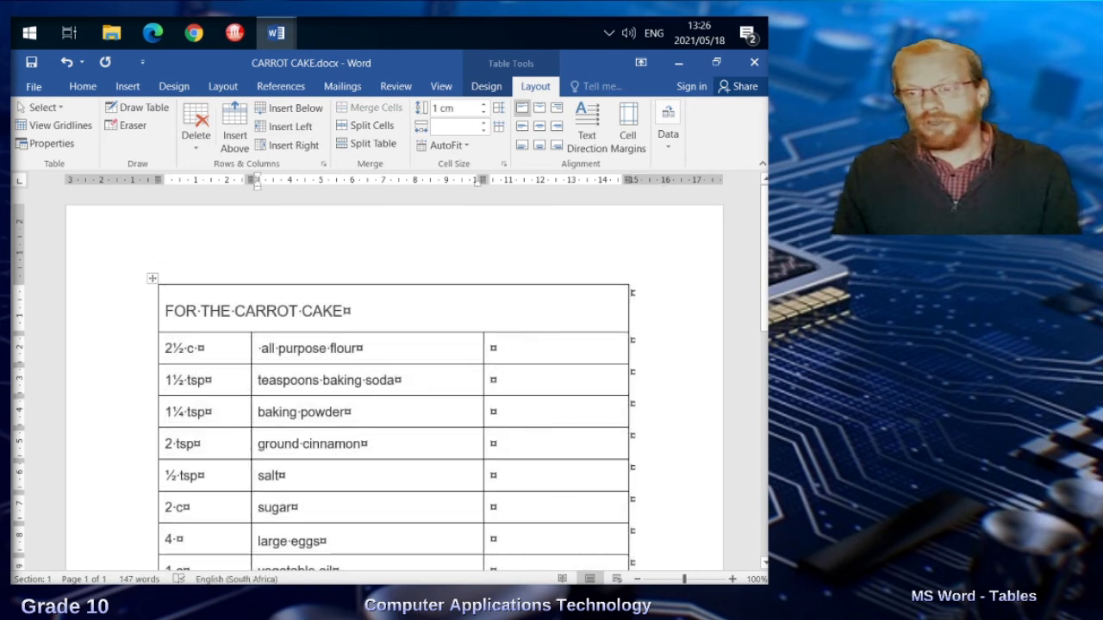
Remove the inside vertical border between the second and third columns from the all purpose flour row to the vanilla extract row, using custom borders
scroll(398, 379, "down", 2)
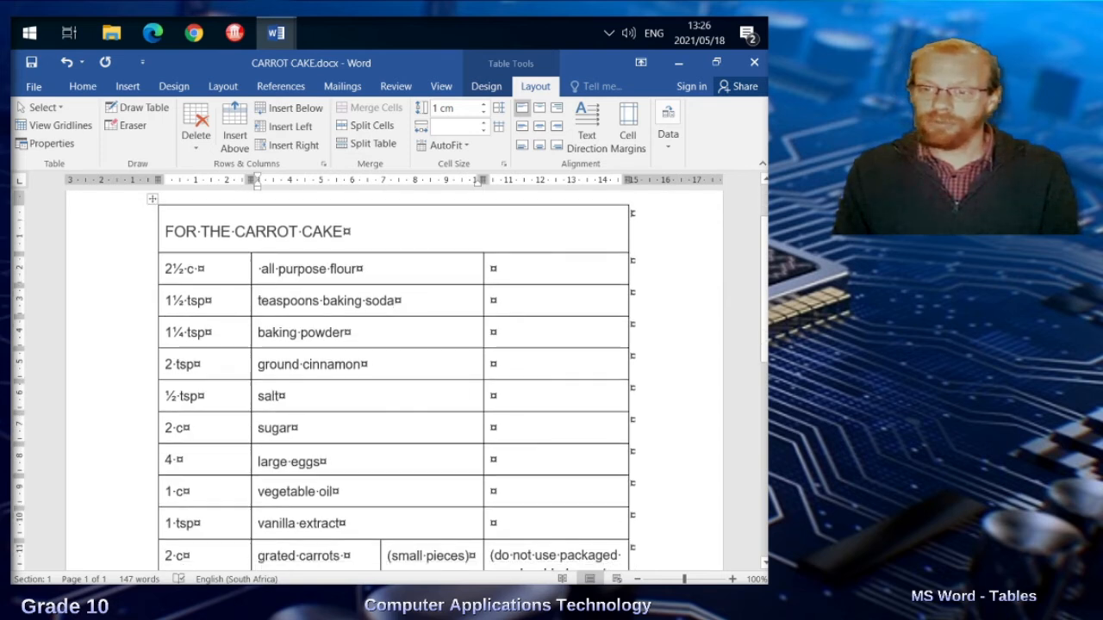
scroll(398, 380, "down", 2)
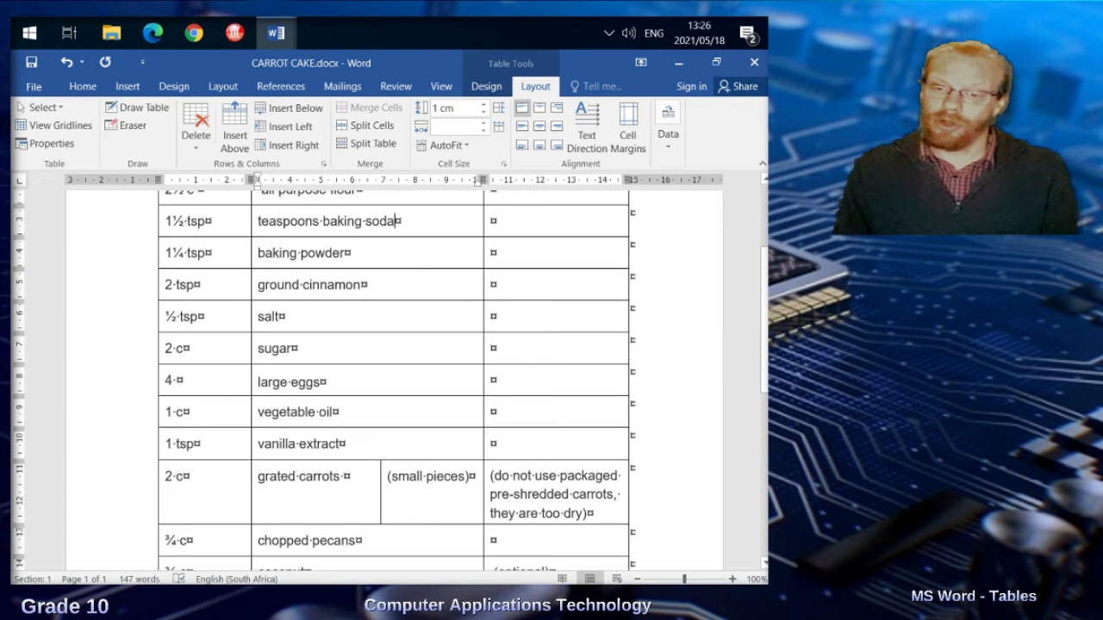
scroll(398, 380, "up", 3)
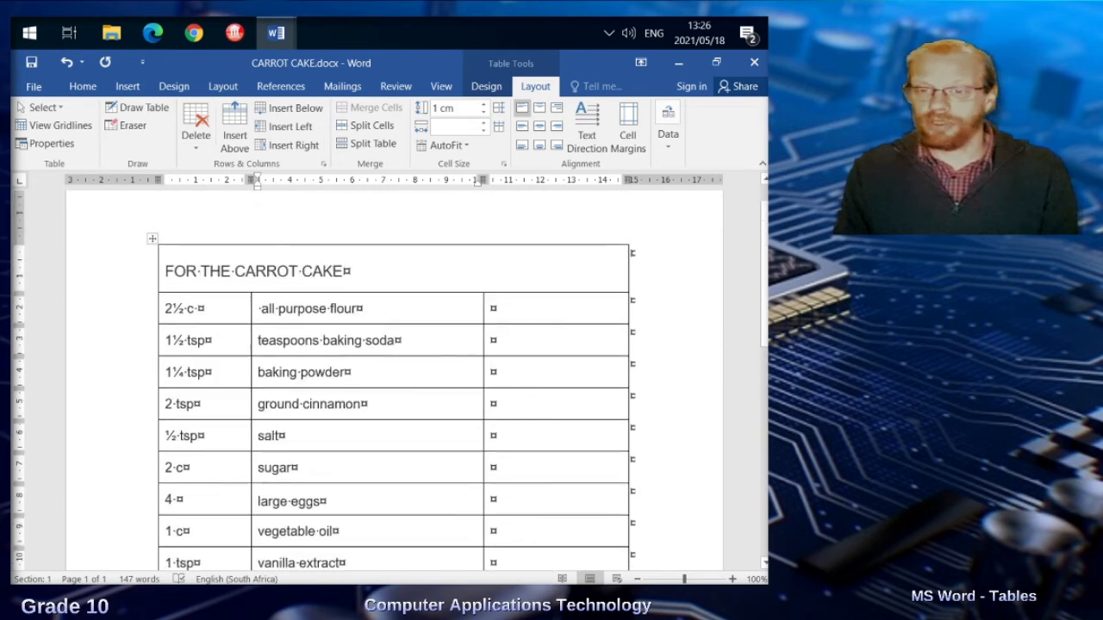
left_click(358, 309, "shift")
left_click_drag(552, 340, 551, 417)
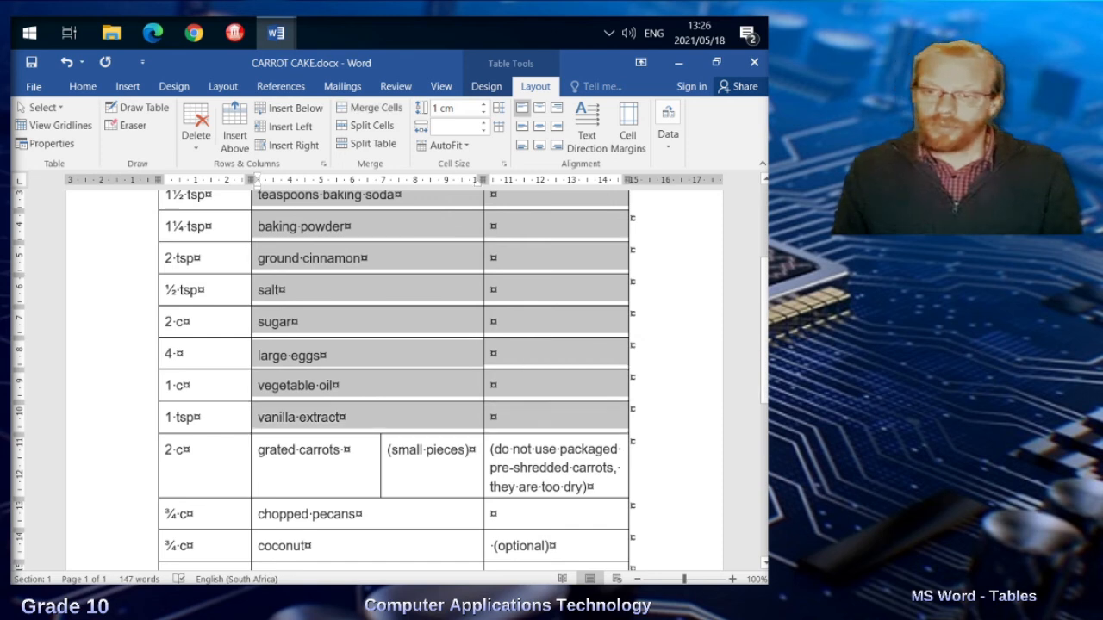
right_click(369, 291)
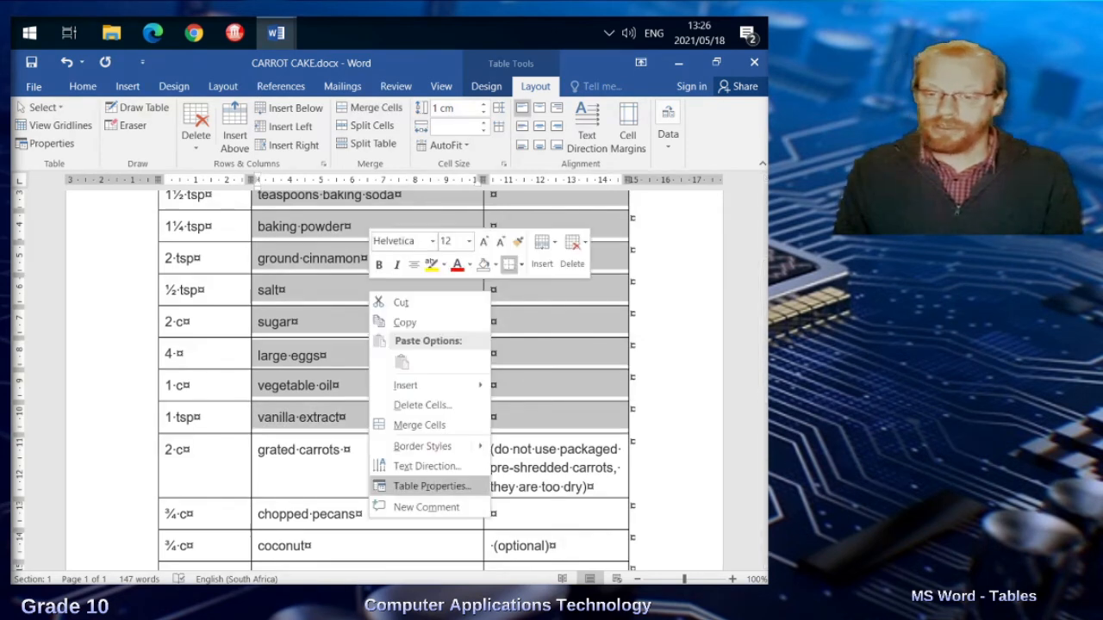
left_click(431, 486)
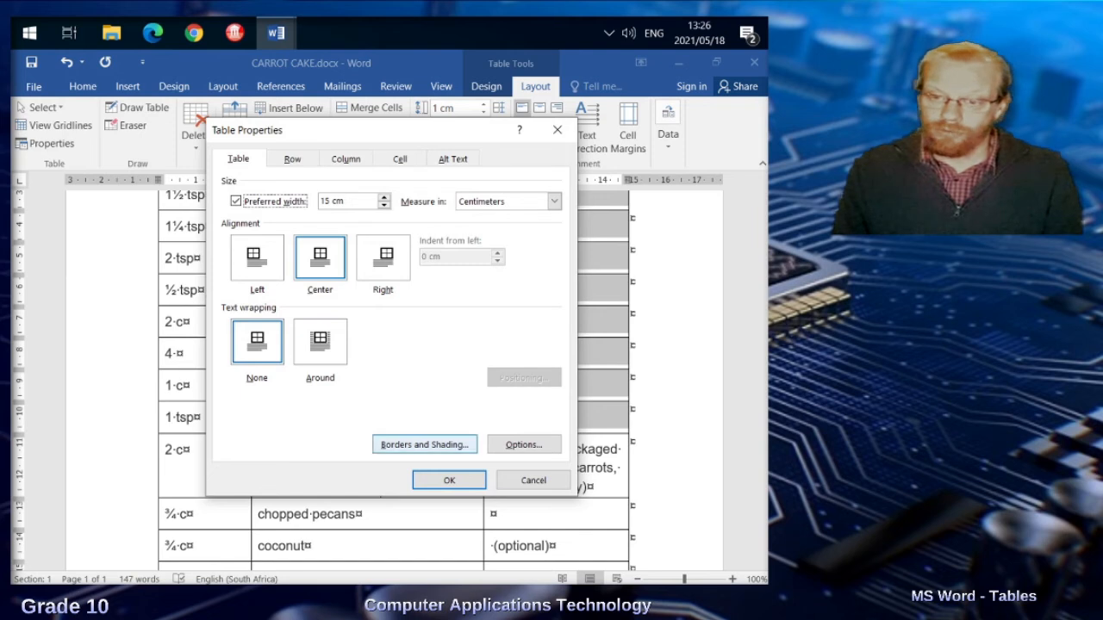
left_click(424, 444)
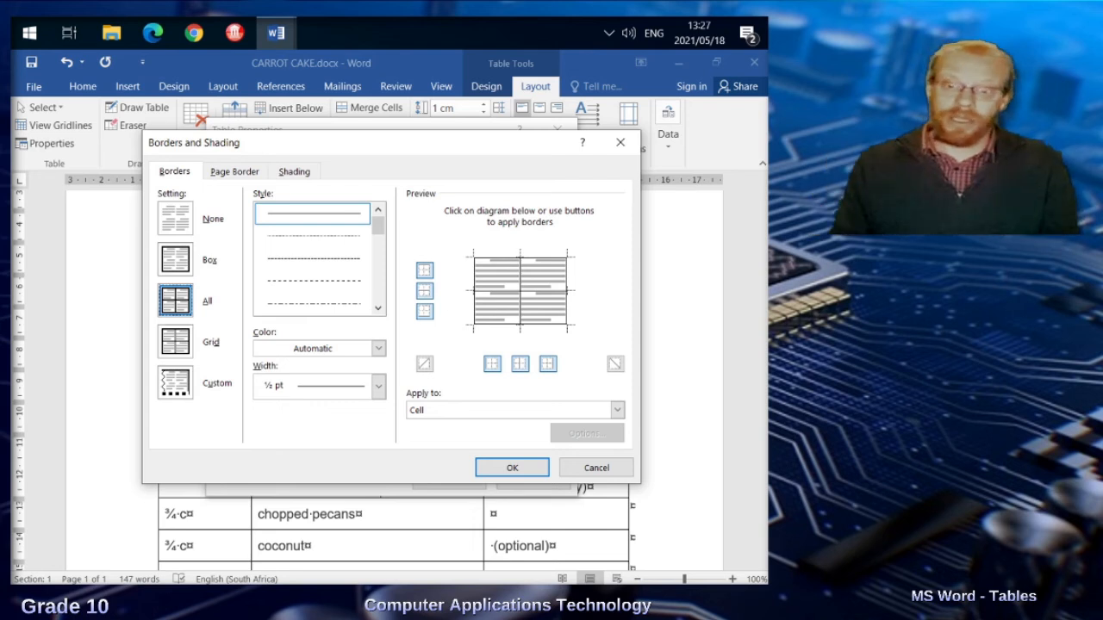
left_click(175, 384)
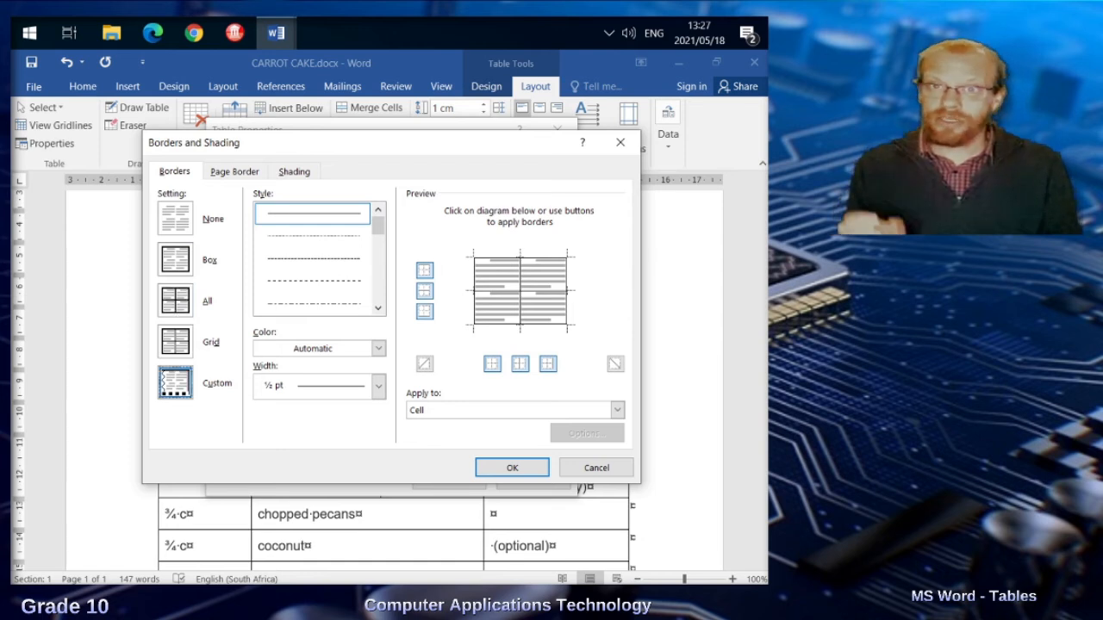
left_click(520, 364)
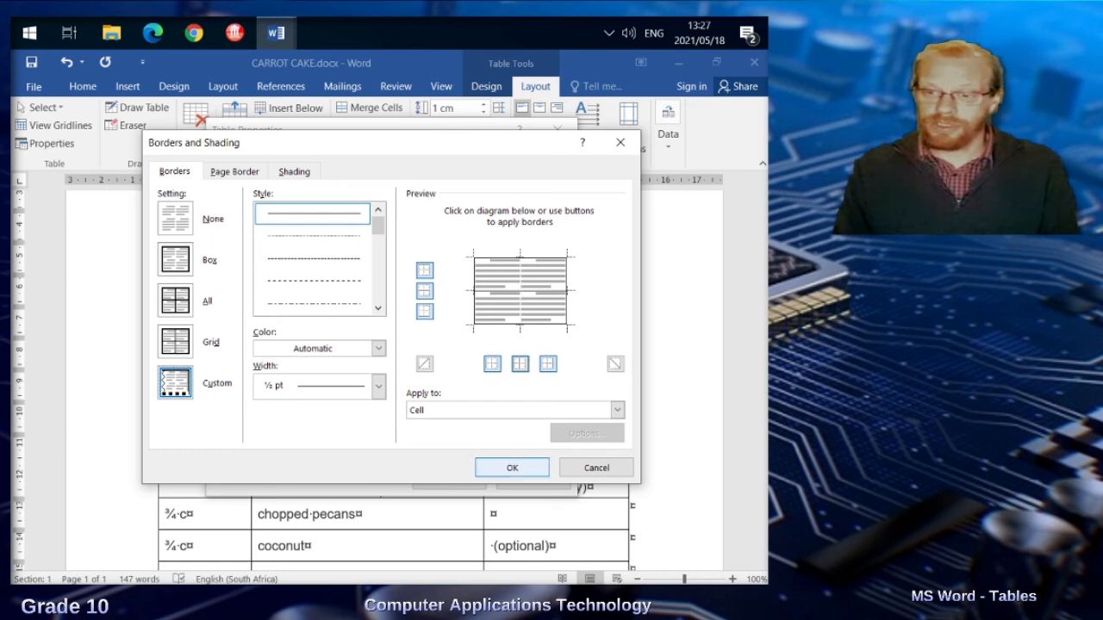
left_click(511, 467)
left_click(448, 480)
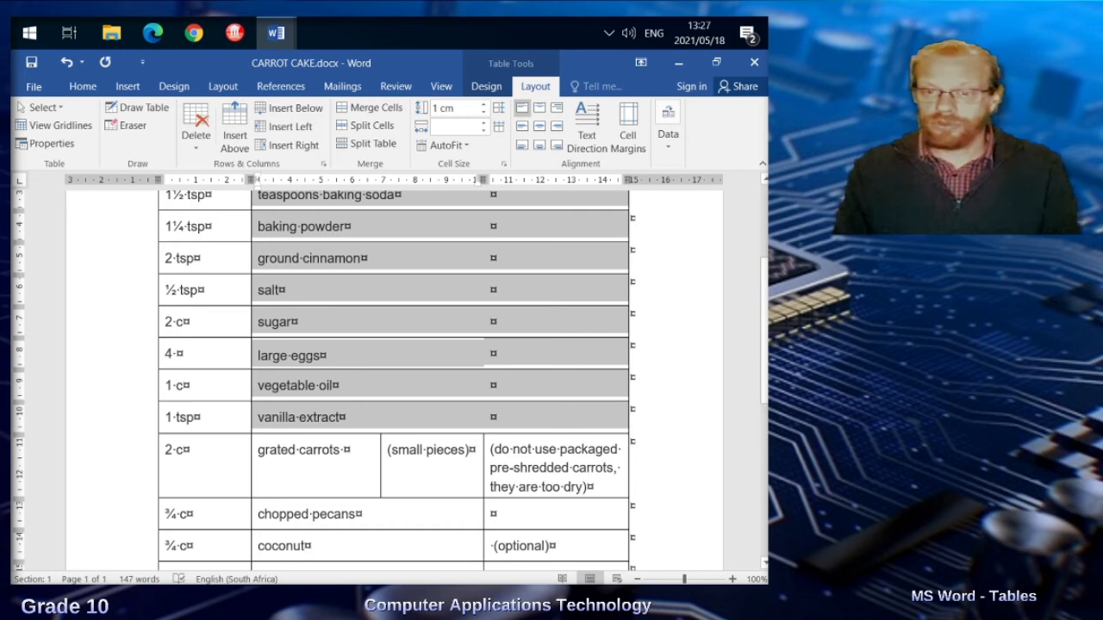
Choose a double-line style in dark orange as the custom border line for the same selected cells
right_click(329, 293)
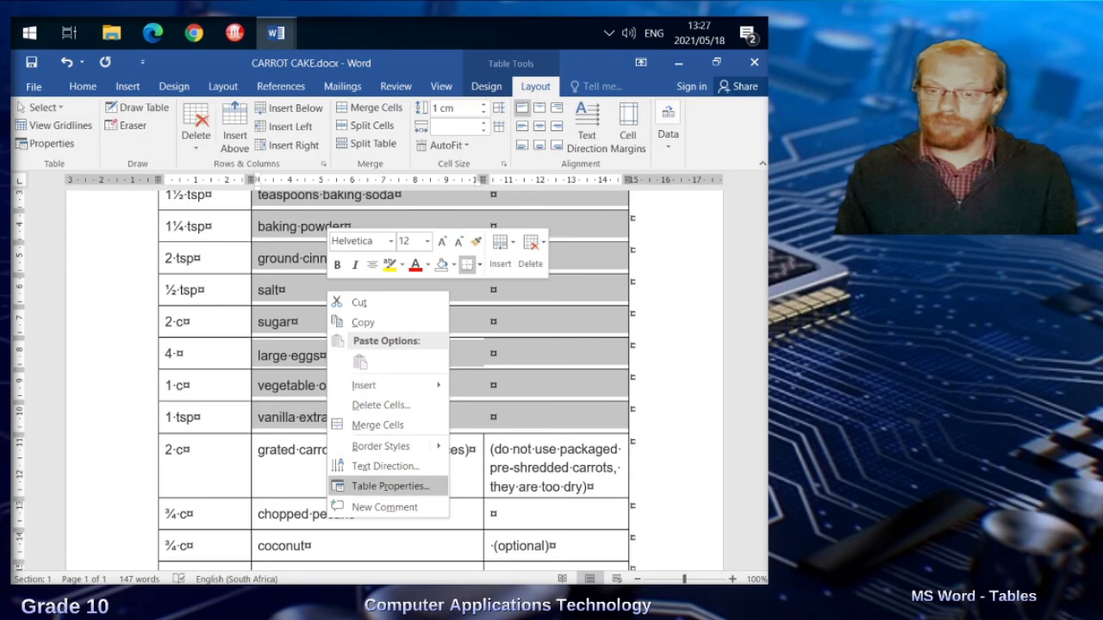
left_click(391, 486)
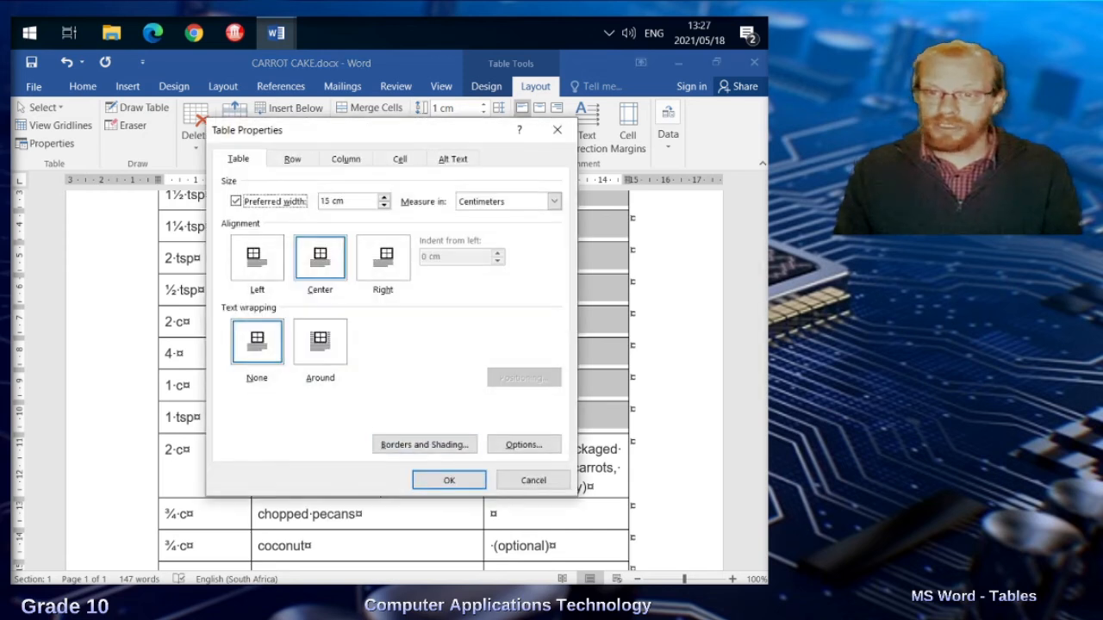
left_click(424, 444)
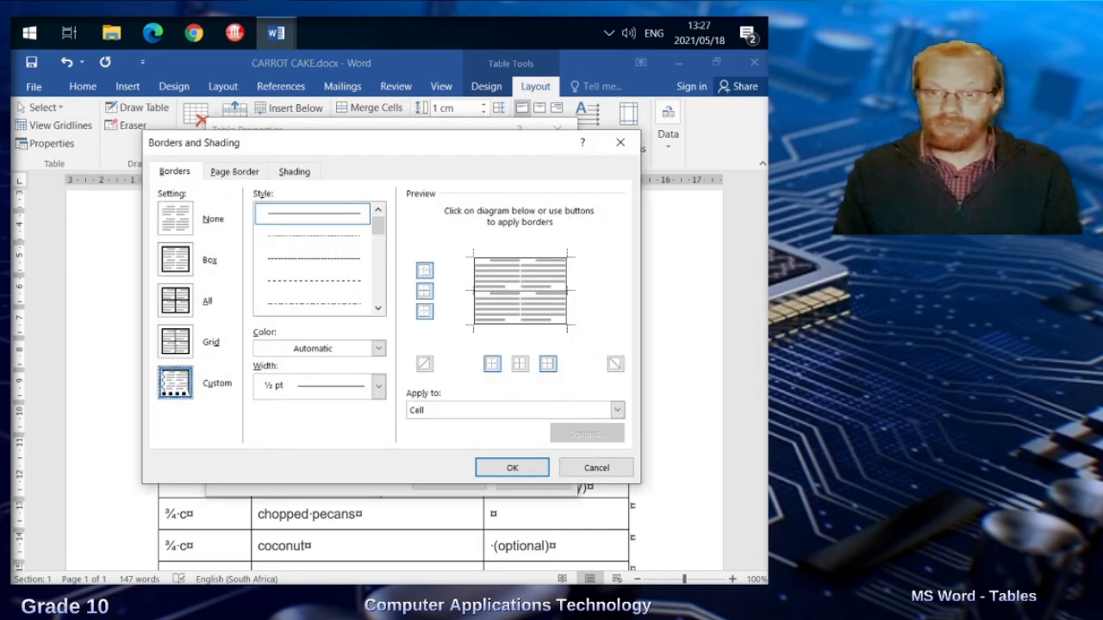
left_click(378, 386)
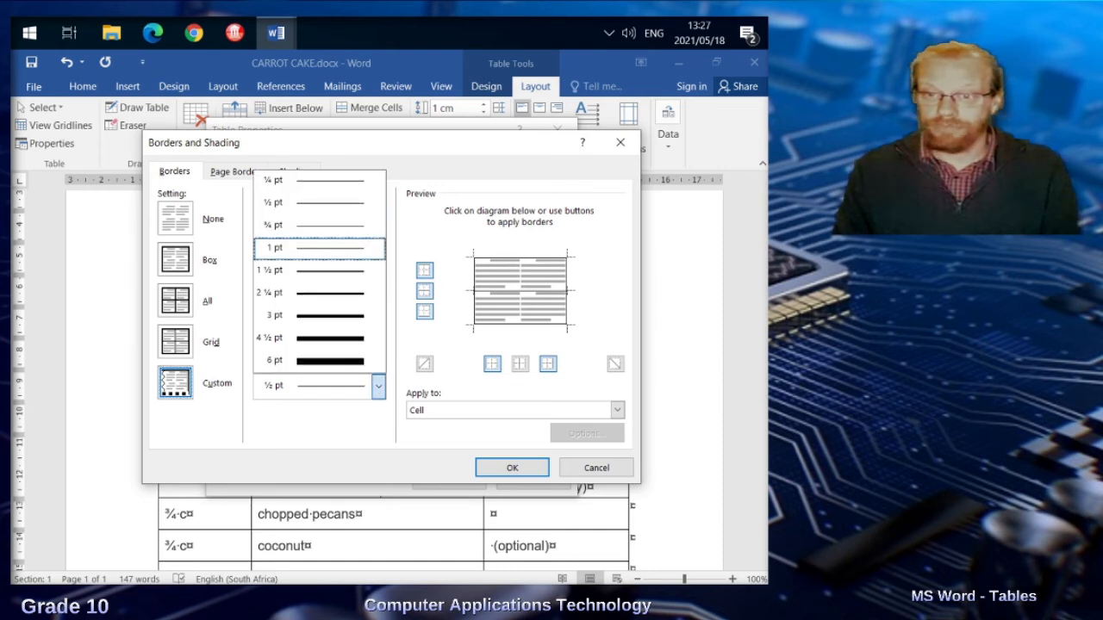
key("Return")
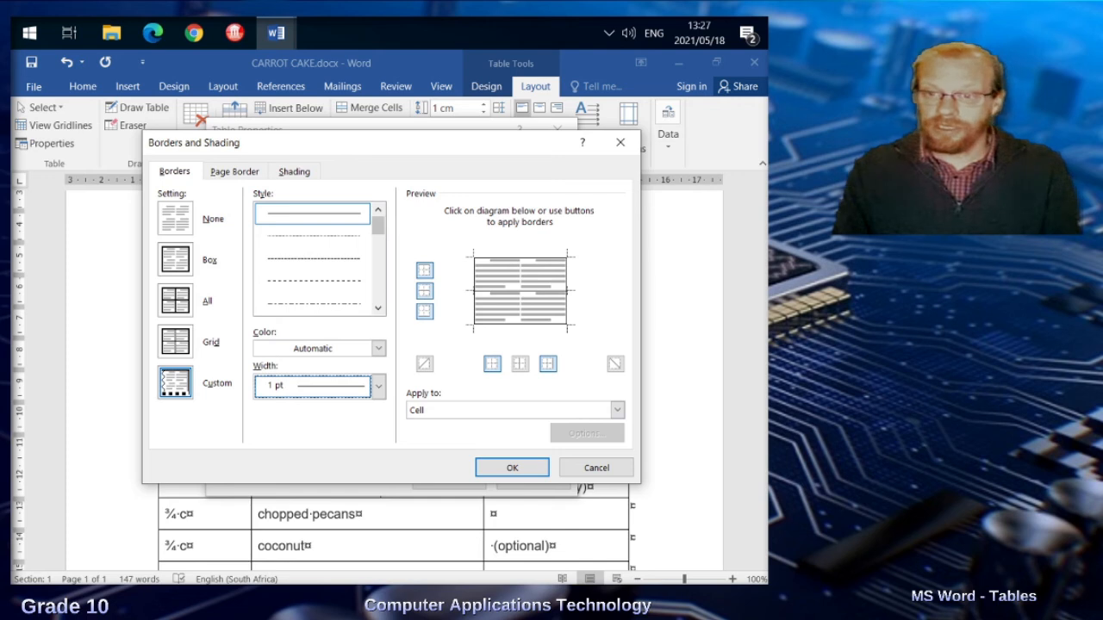
scroll(312, 258, "down", 2)
left_click(312, 259)
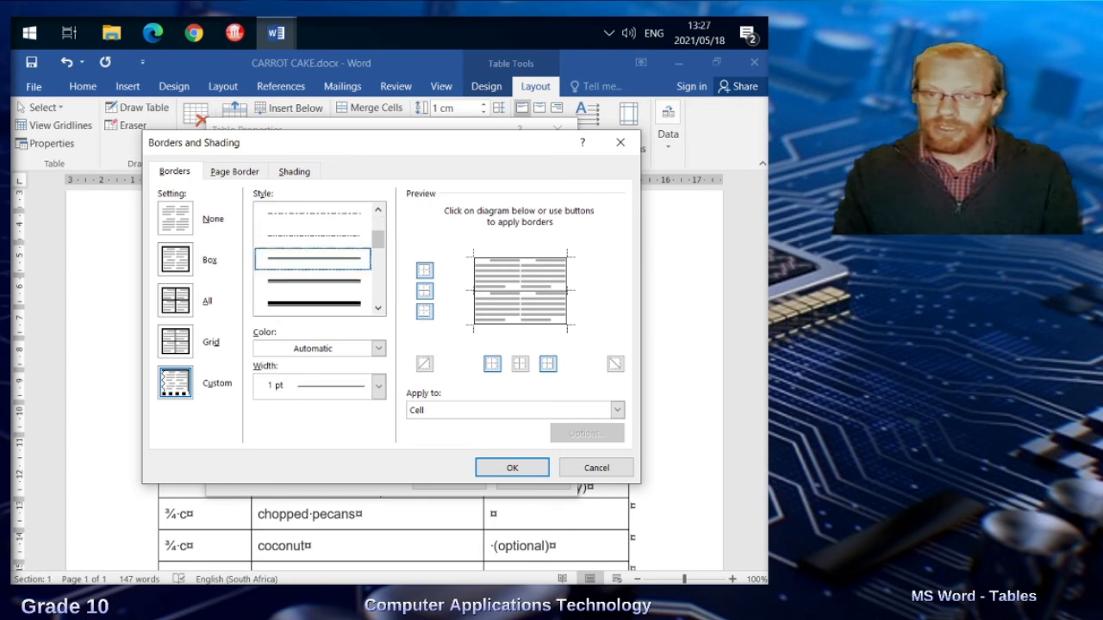
scroll(312, 258, "up", 1)
left_click(378, 349)
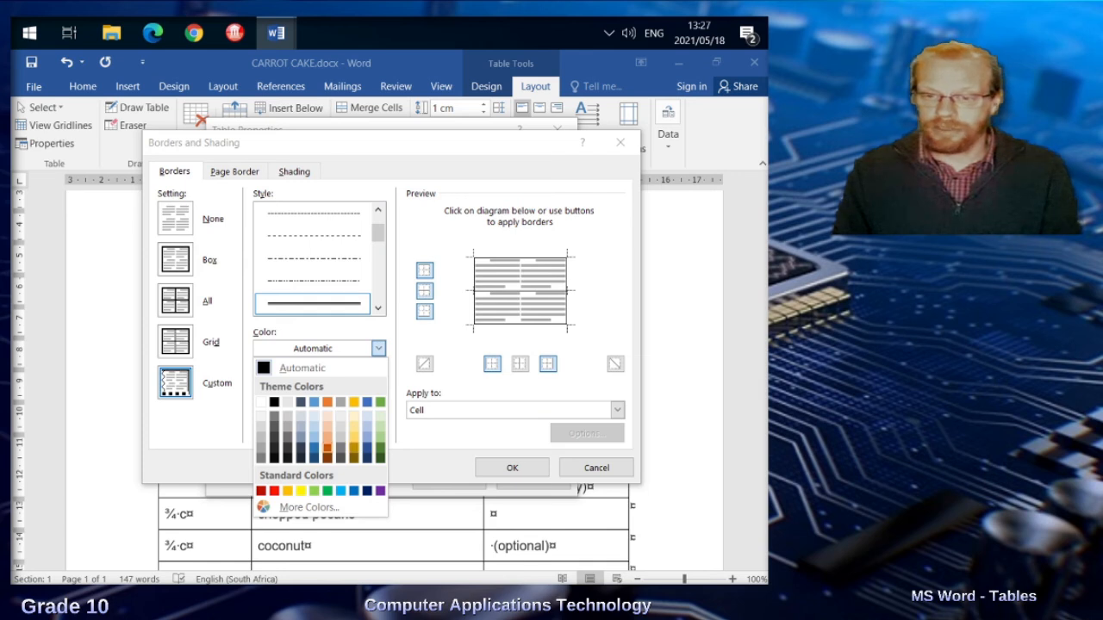
left_click(327, 452)
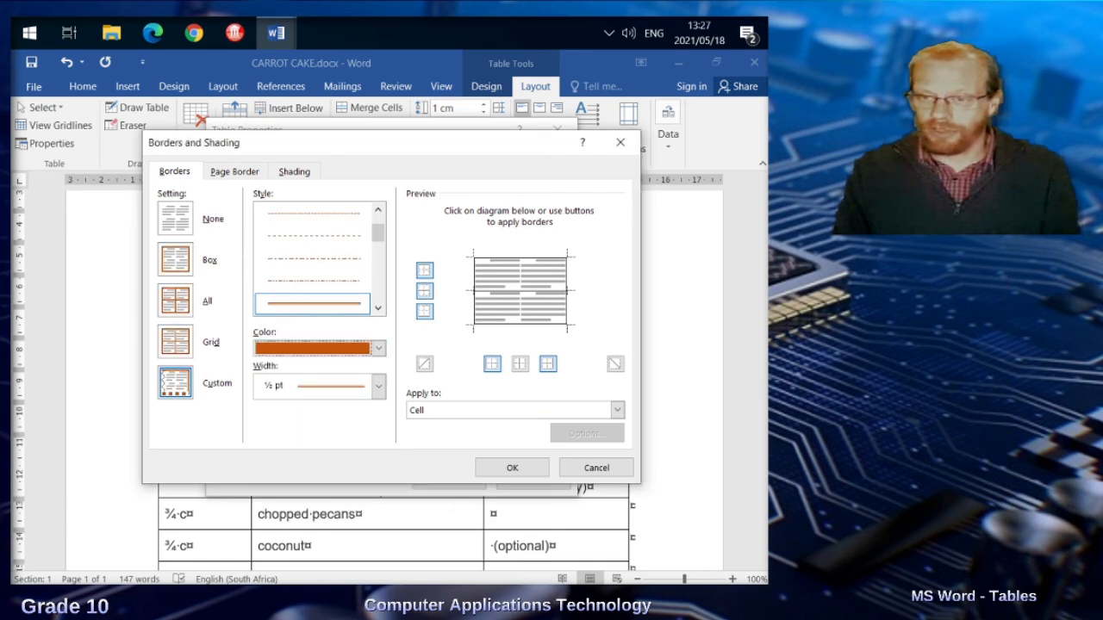
Apply the dark orange ½ pt double line to the left border of the selected ingredient cells
left_click(492, 363)
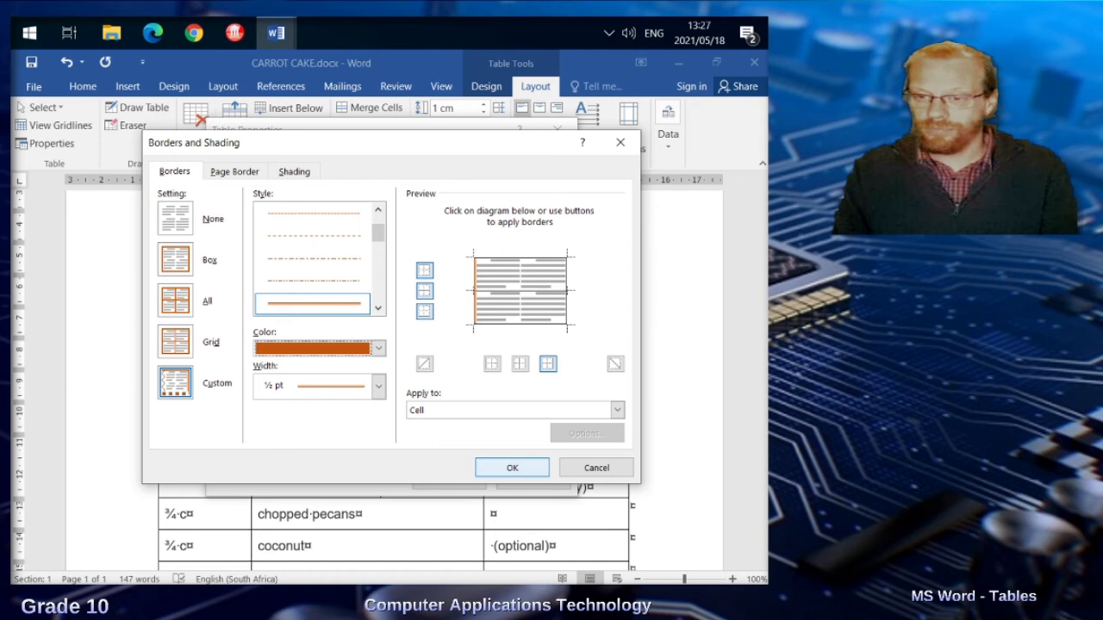
left_click(511, 467)
left_click(447, 476)
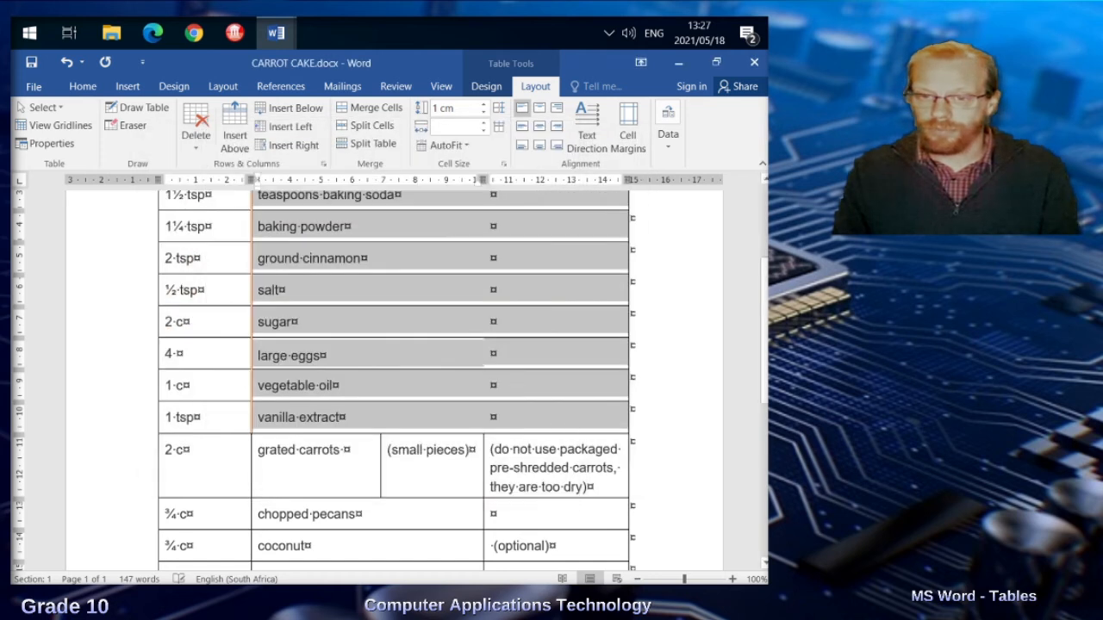
left_click(293, 323)
scroll(394, 379, "up", 3)
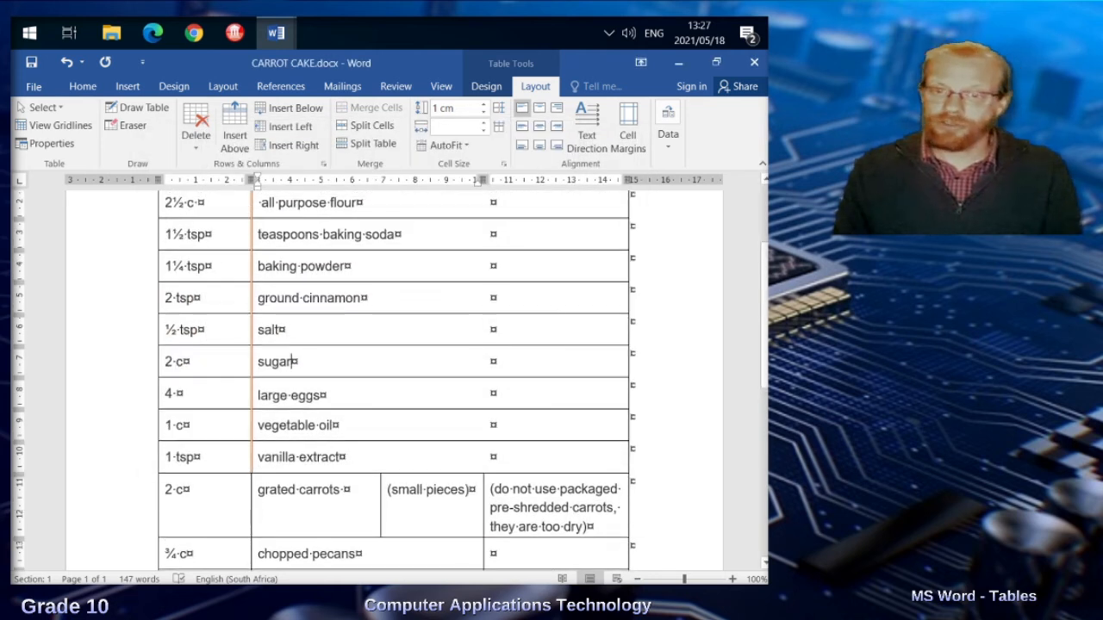
scroll(393, 379, "down", 5)
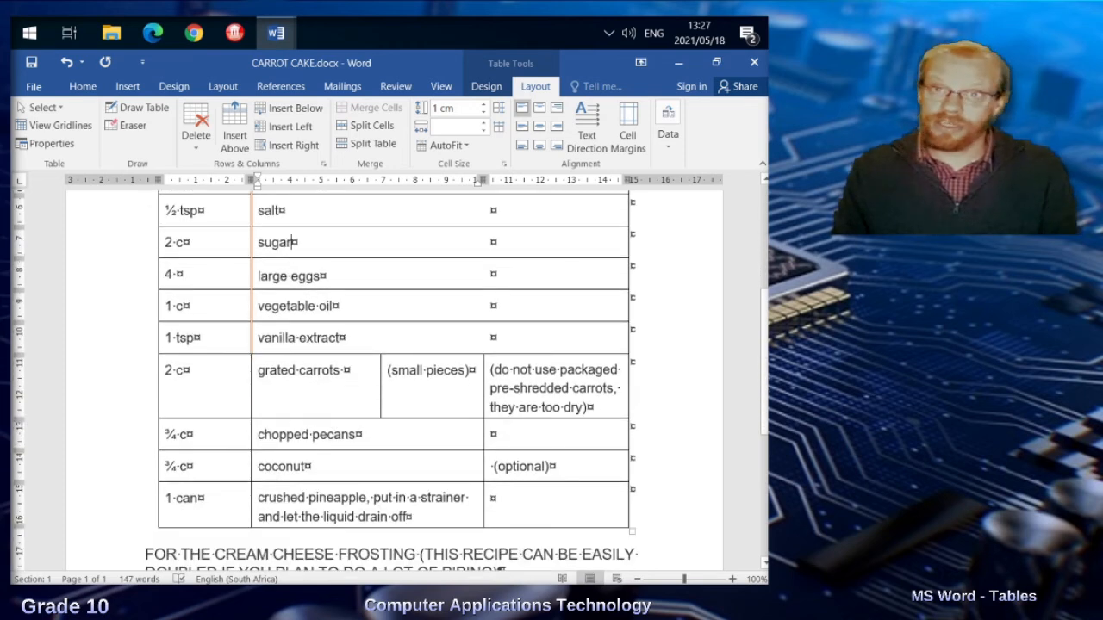
Hide the paragraph and formatting marks in the carrot cake document
scroll(393, 379, "up", 1)
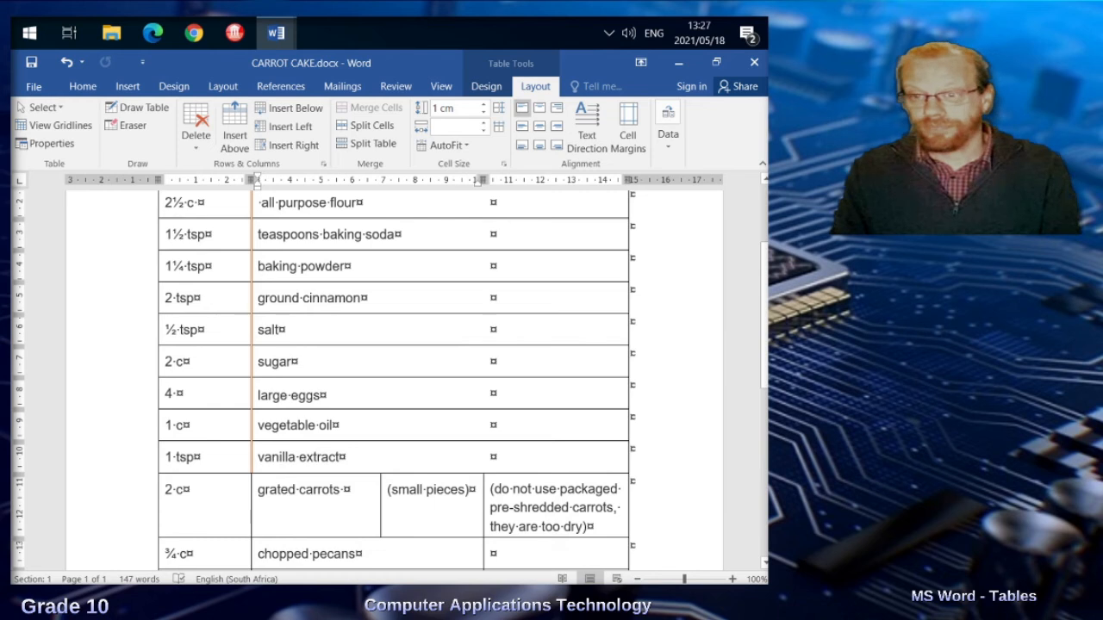
scroll(394, 379, "up", 1)
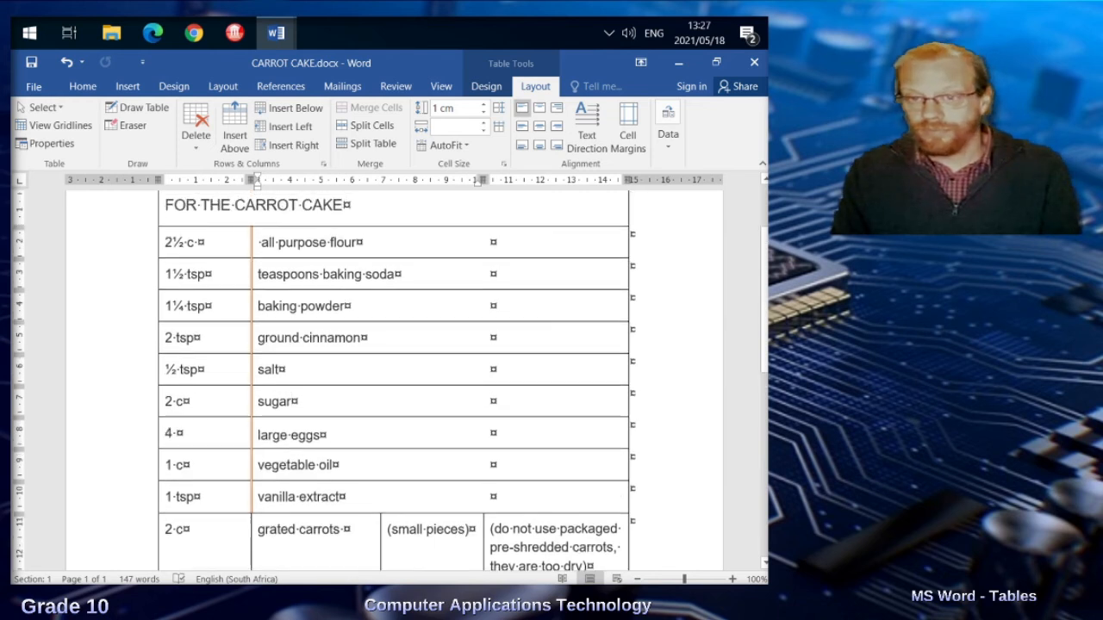
left_click(83, 87)
left_click(423, 114)
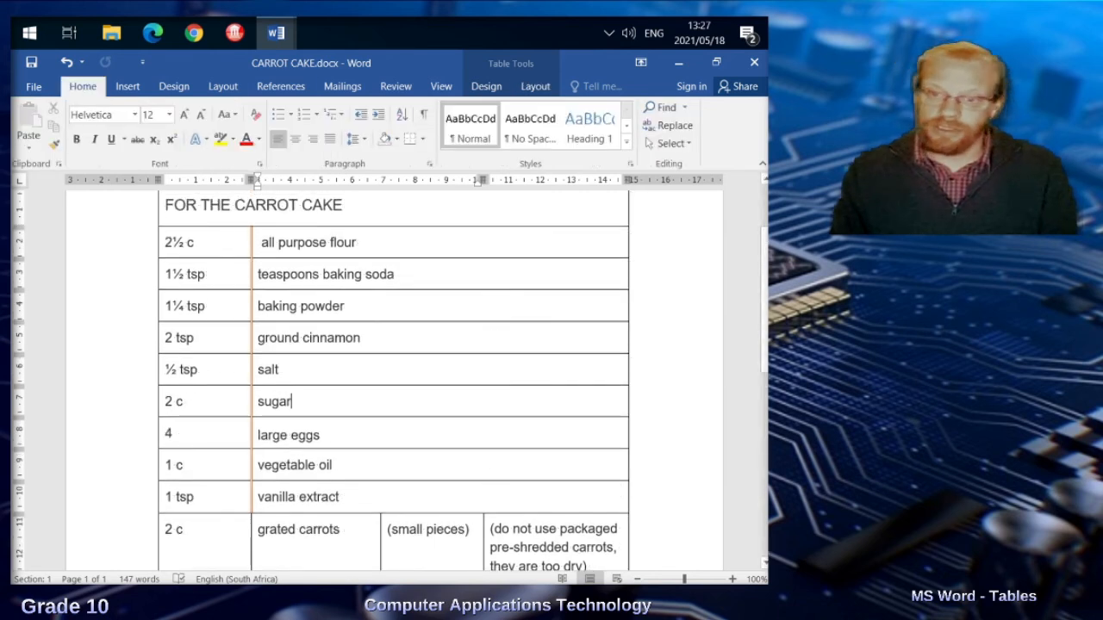
scroll(394, 379, "up", 1)
scroll(393, 379, "down", 1)
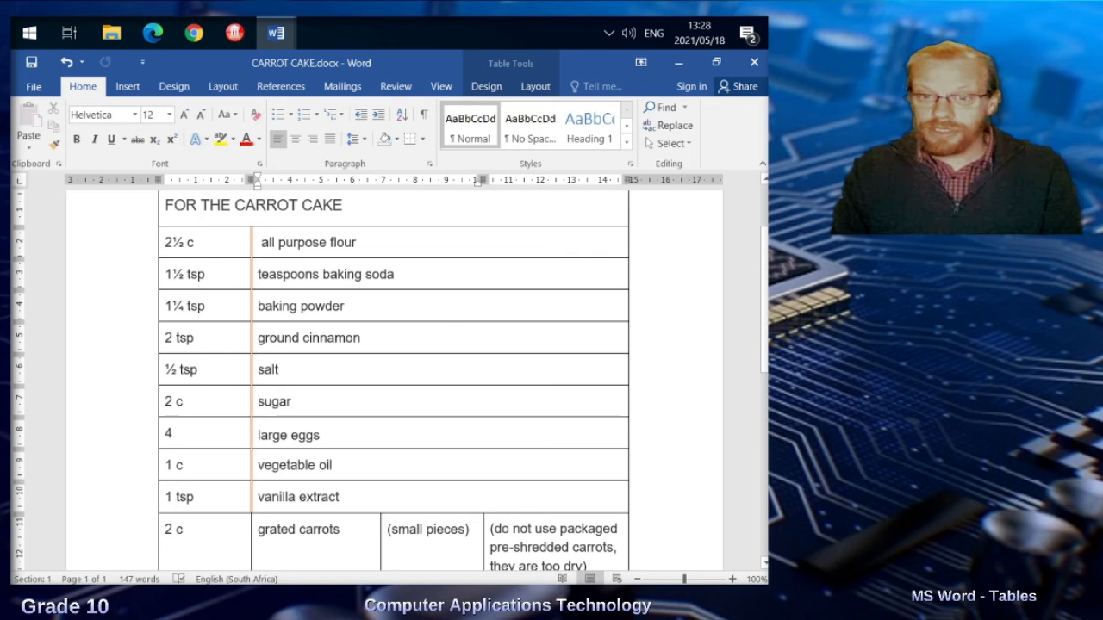
Set the preferred width of the carrot cake table's first column to 4 cm
left_click(207, 242)
right_click(213, 237)
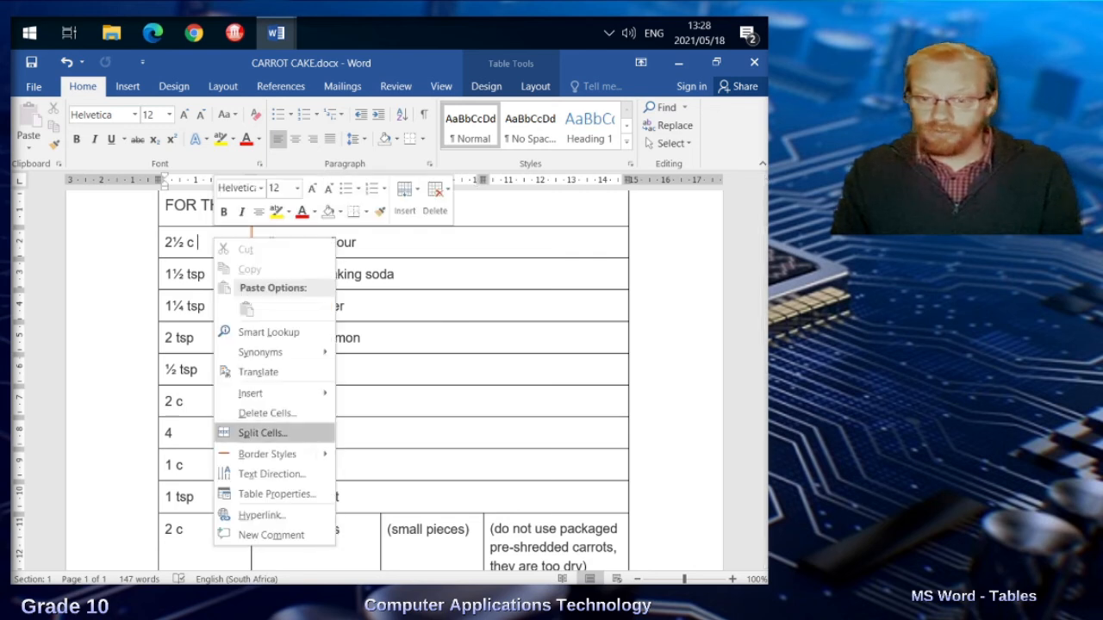
left_click(275, 494)
left_click(345, 158)
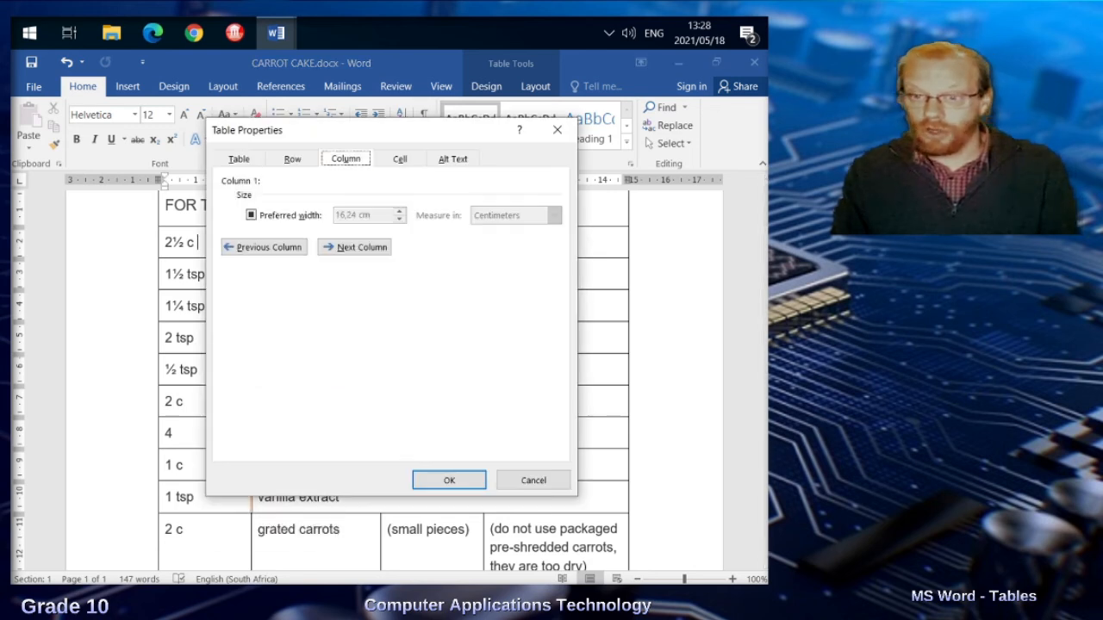
left_click(250, 215)
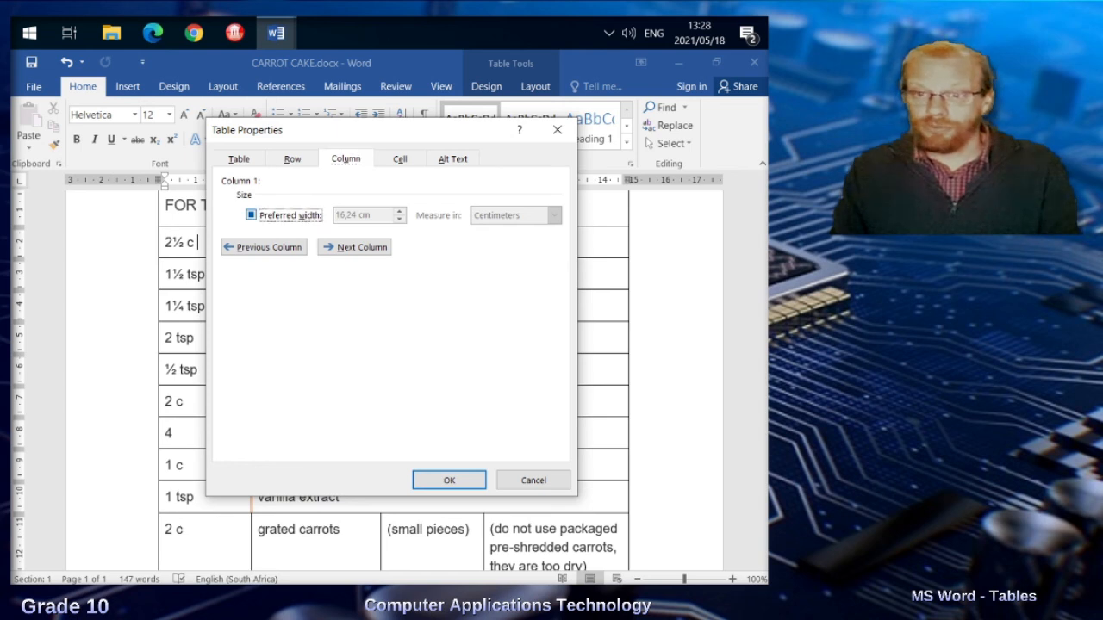
key("Tab")
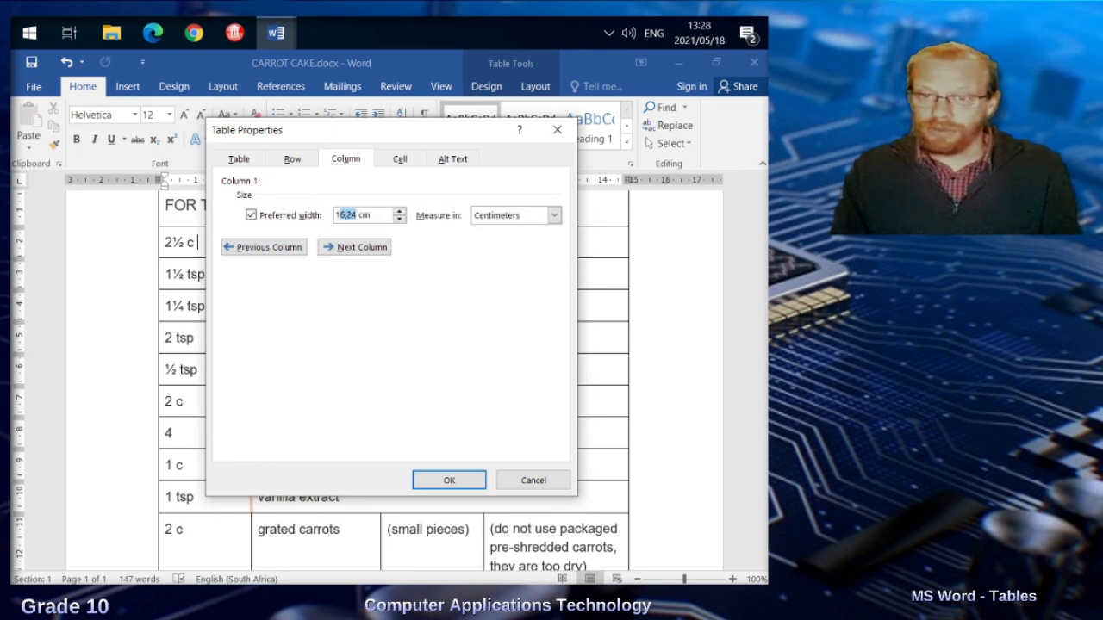
left_click_drag(341, 137, 477, 253)
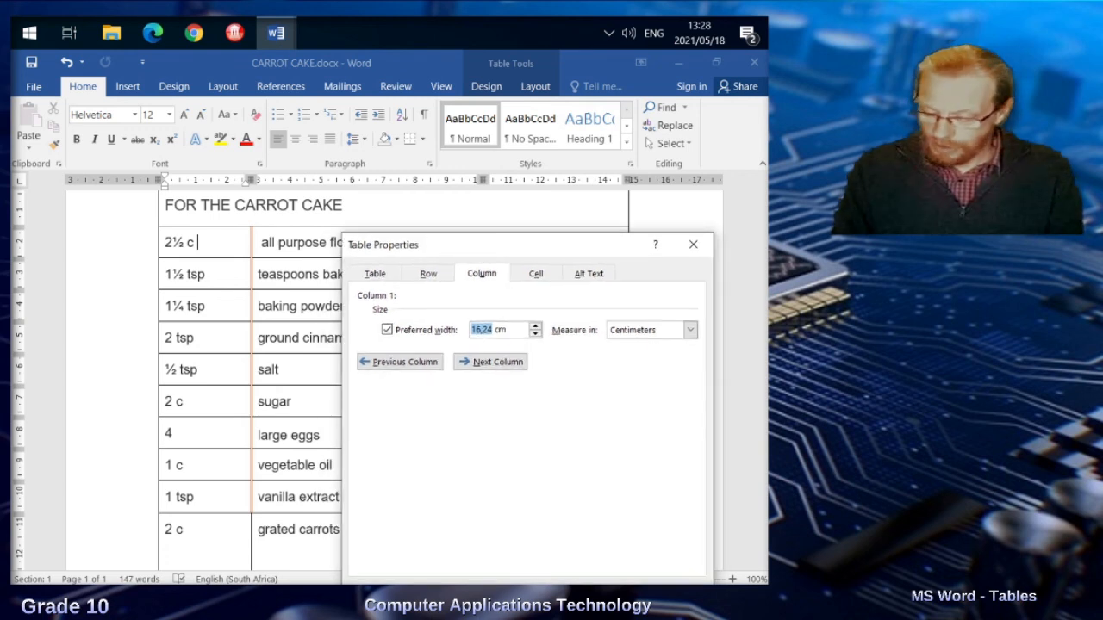
type("4")
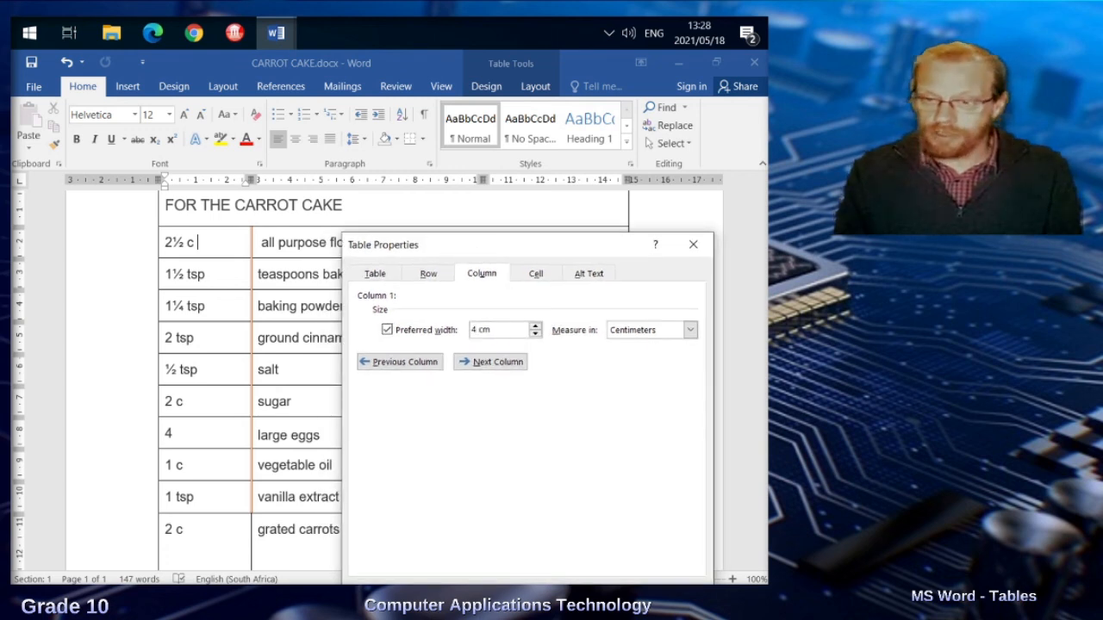
Set the preferred width of the table's second column to 10 cm and apply the column sizes
left_click(490, 362)
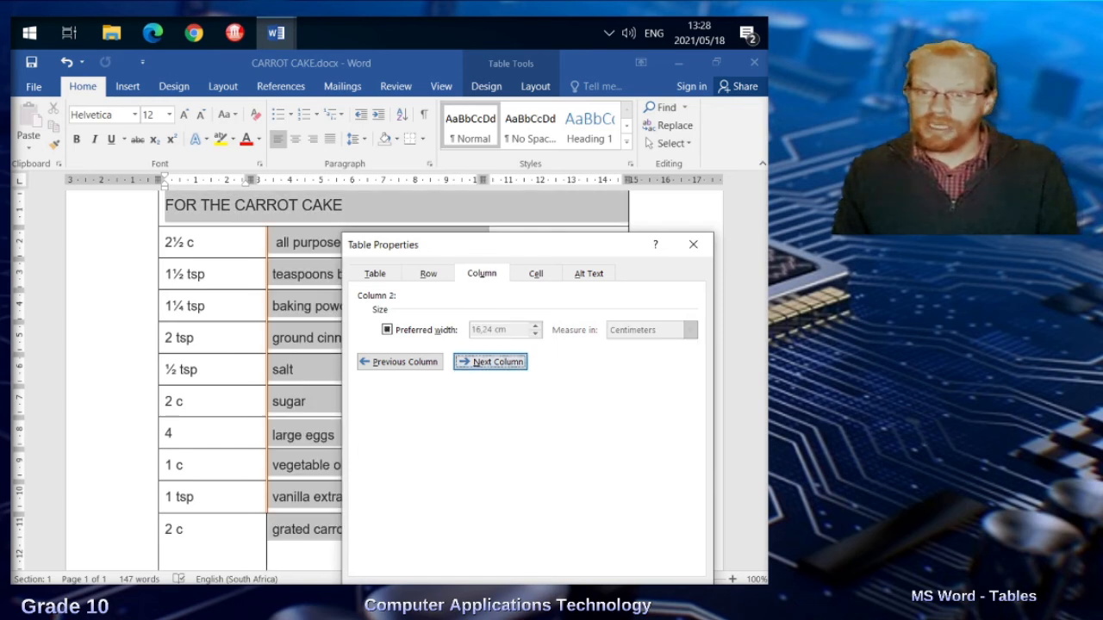
left_click(400, 362)
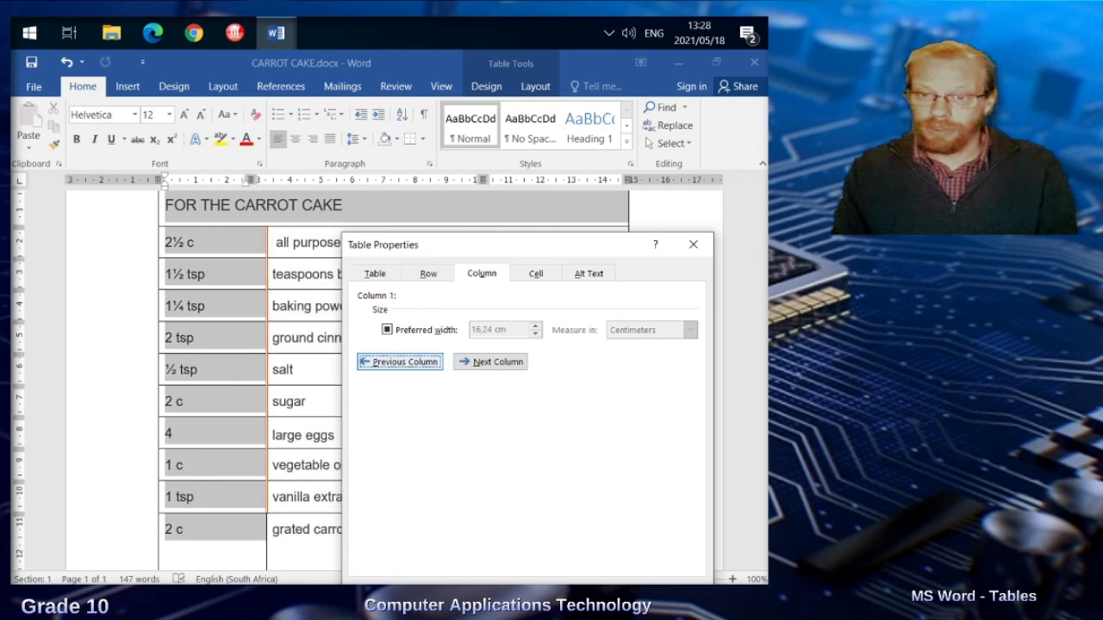
left_click(490, 362)
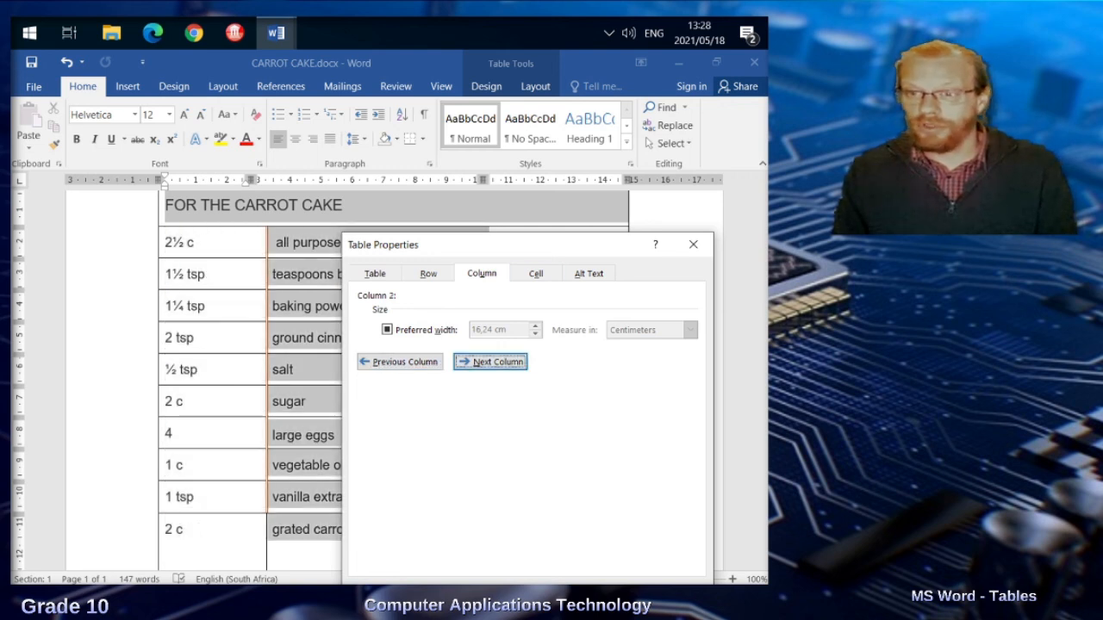
left_click_drag(530, 246, 209, 210)
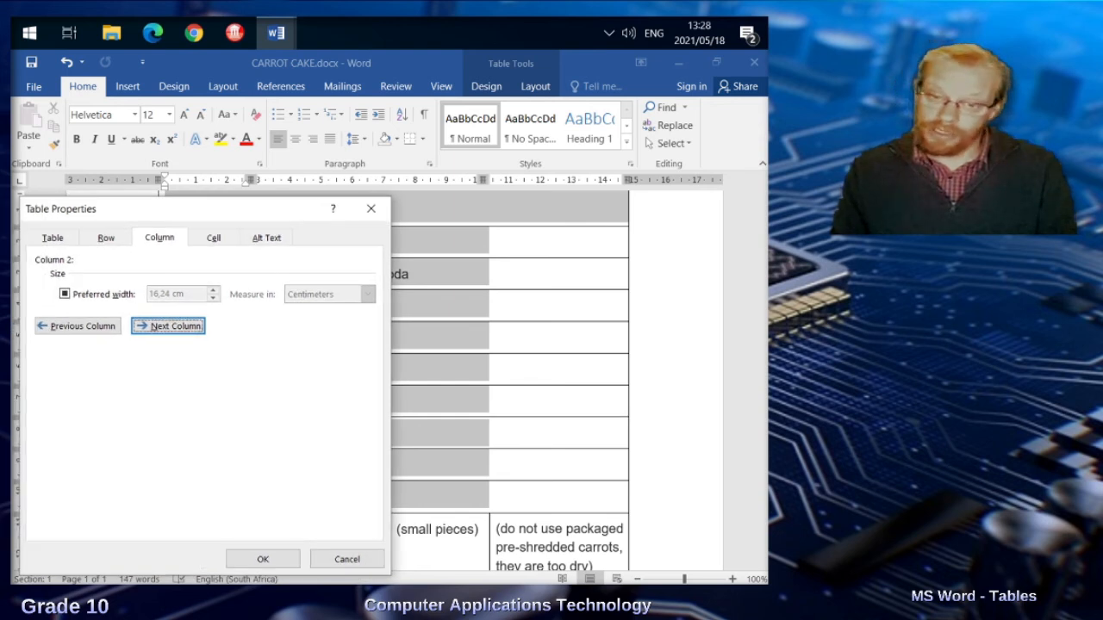
left_click(65, 294)
double_click(160, 294)
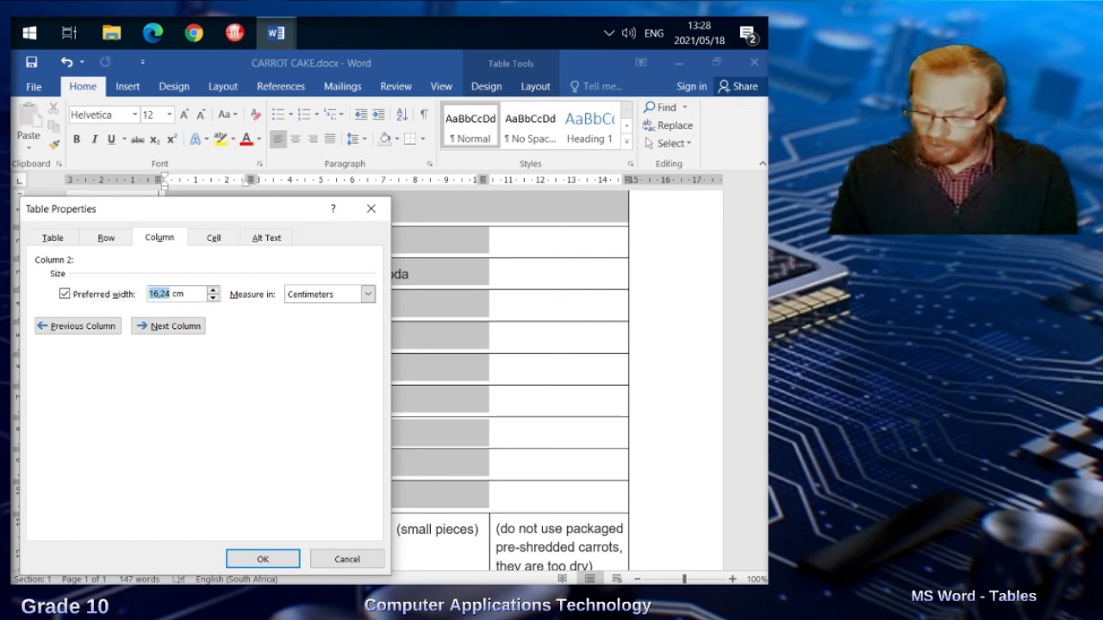
type("10")
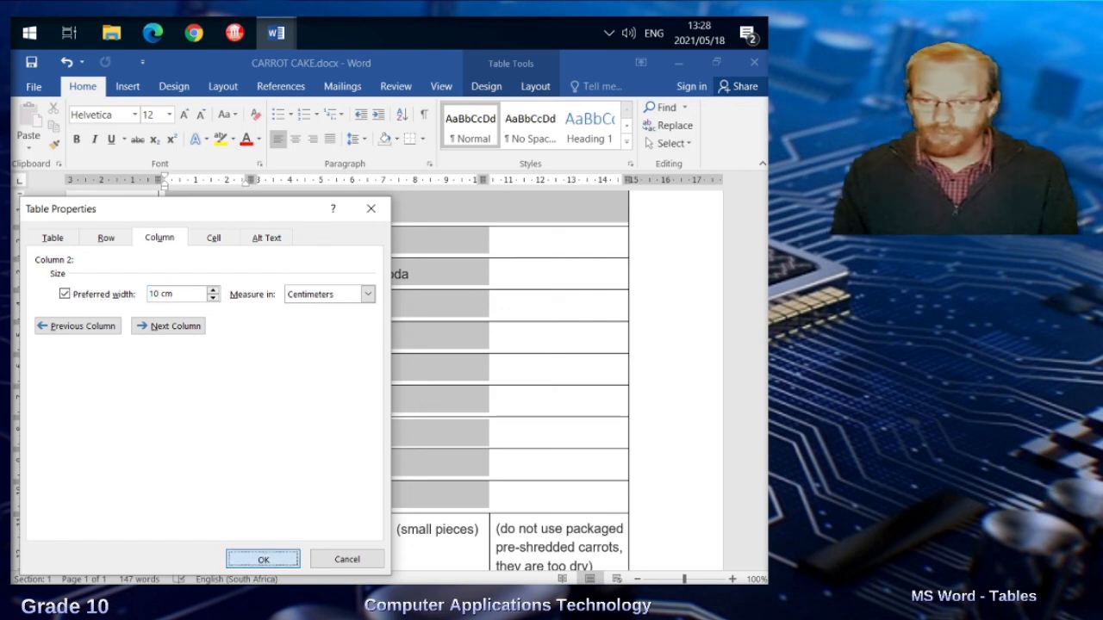
key("Return")
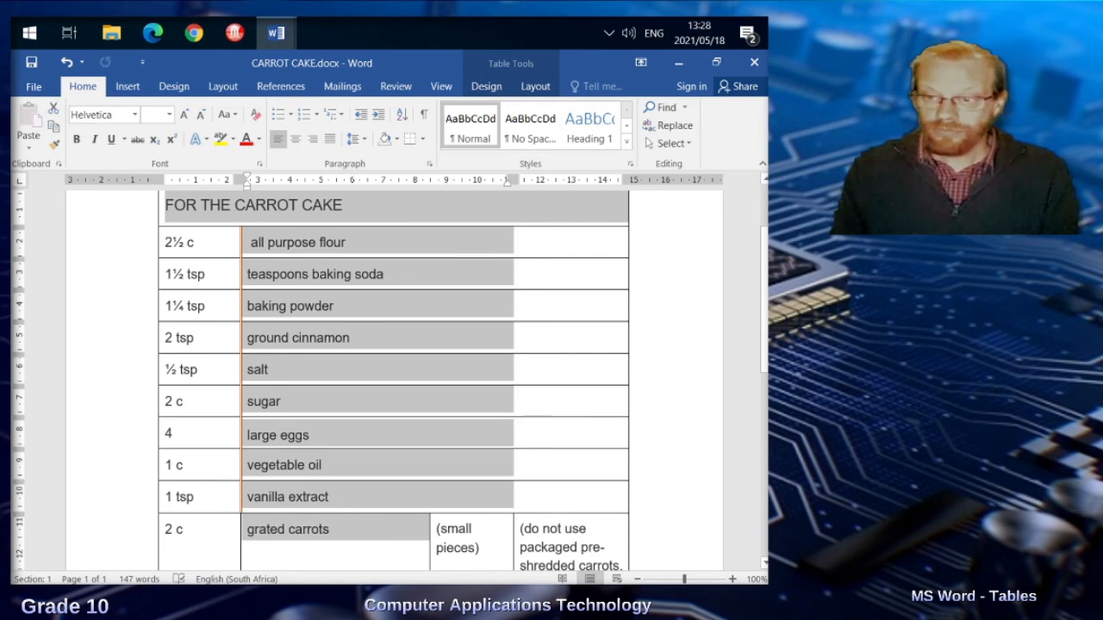
Centre the heading text "FOR THE CARROT CAKE" in the table's first row
scroll(394, 379, "up", 2)
left_click(277, 284)
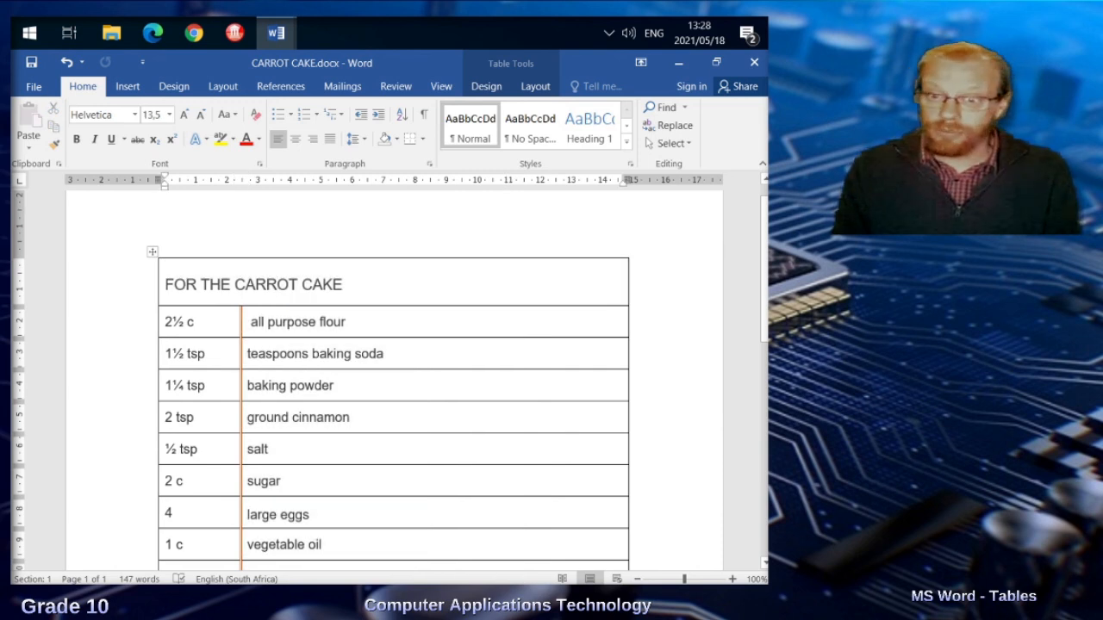
left_click_drag(343, 284, 202, 284)
key("ctrl+e")
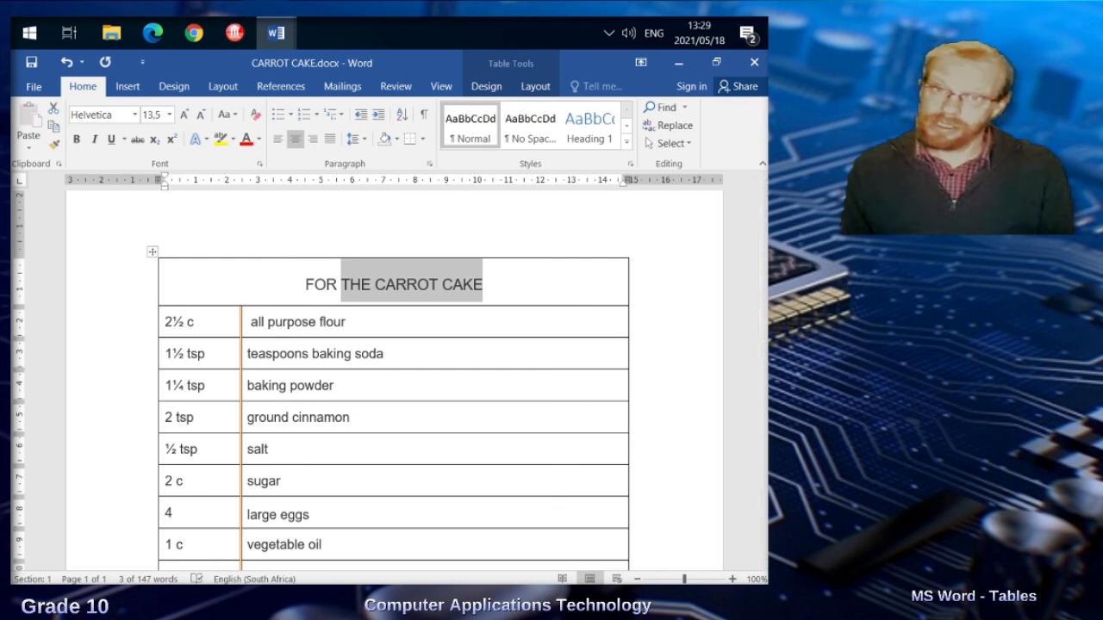
Remove the top, left and right borders from the "FOR THE CARROT CAKE" cell only, using custom borders
right_click(354, 280)
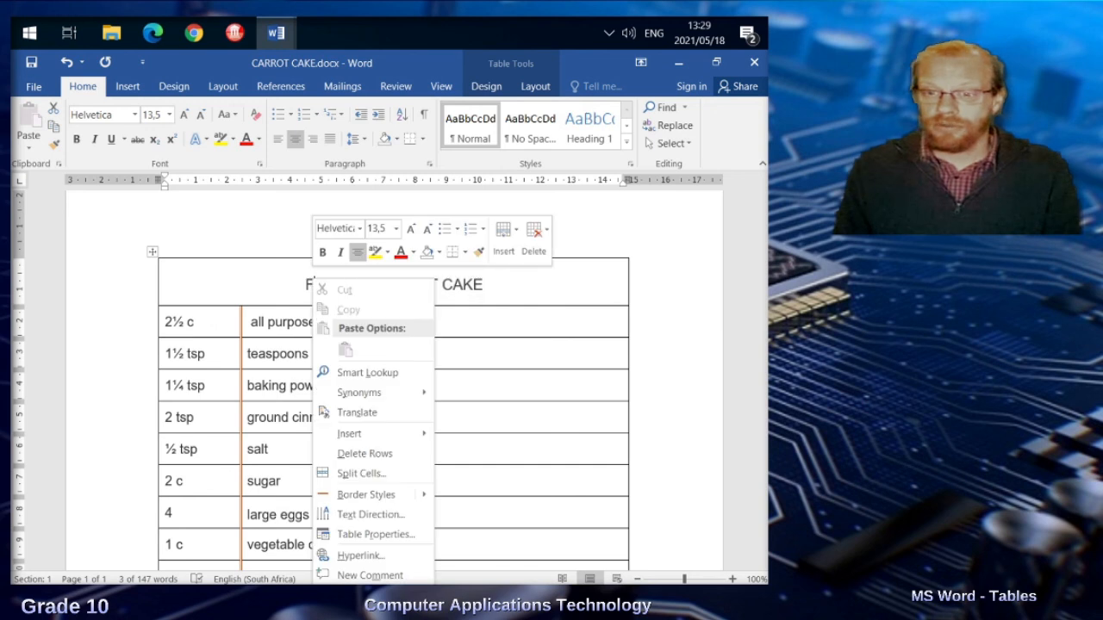
left_click(379, 533)
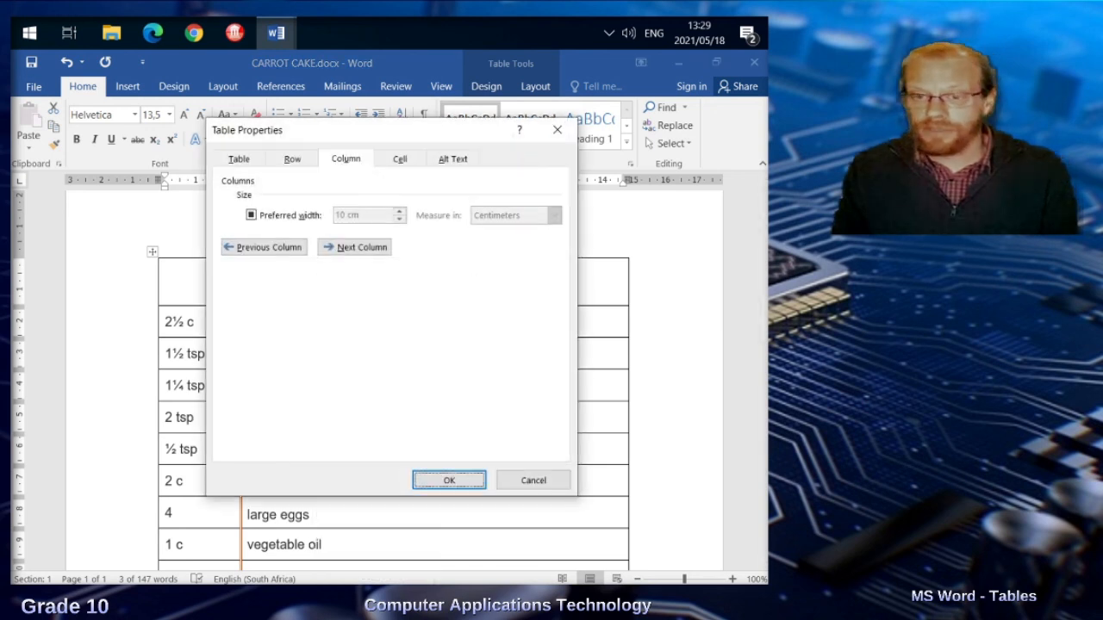
left_click(238, 159)
left_click(424, 445)
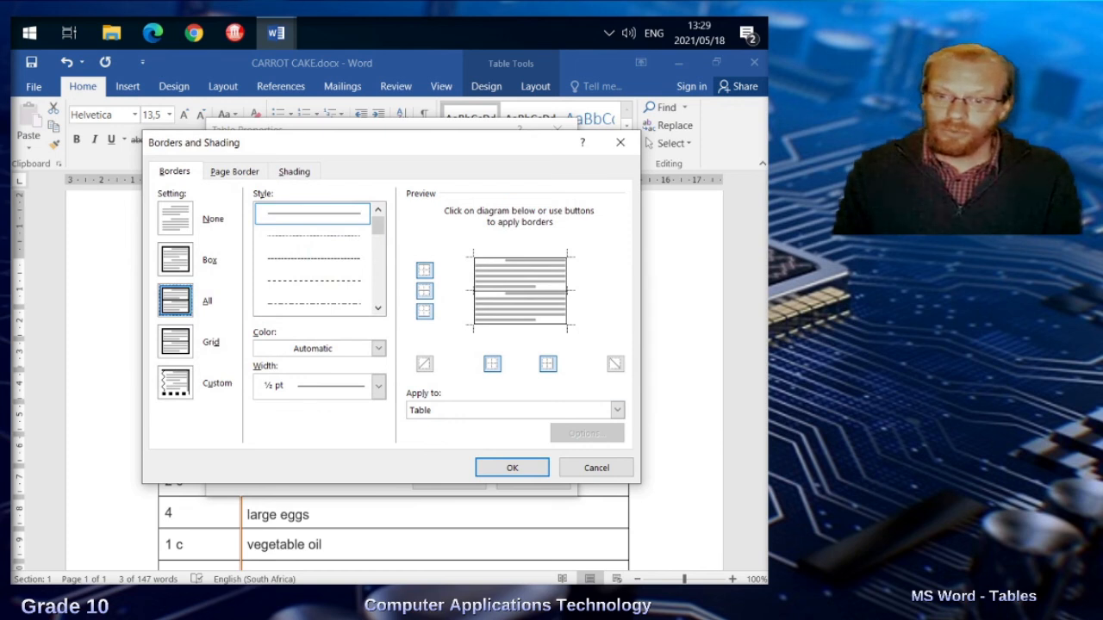
left_click(174, 382)
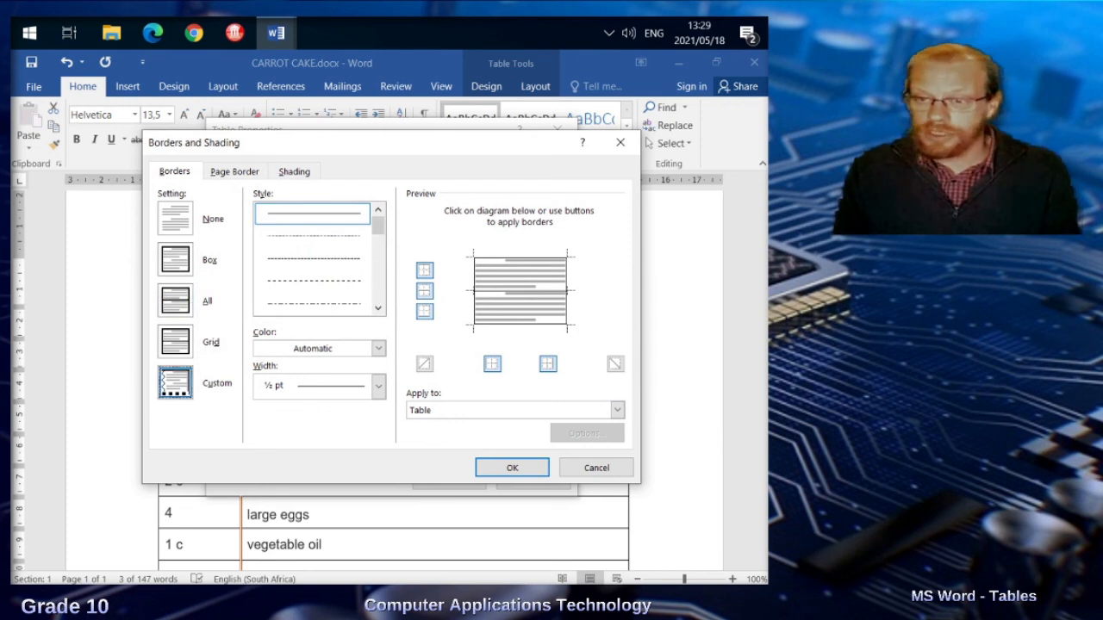
left_click(520, 258)
left_click(474, 291)
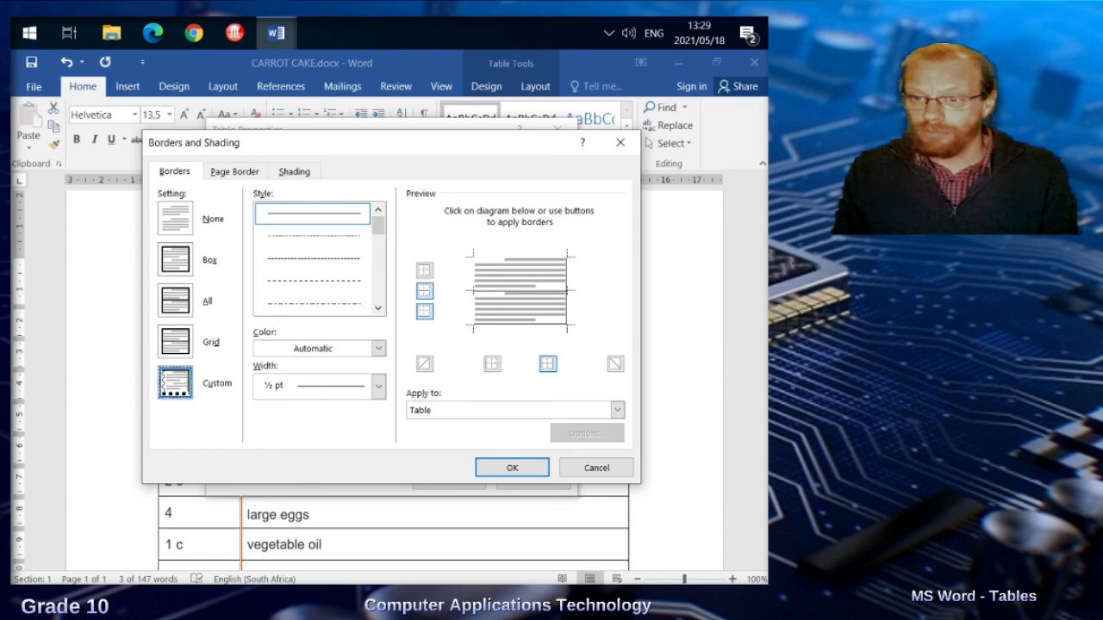
left_click(567, 291)
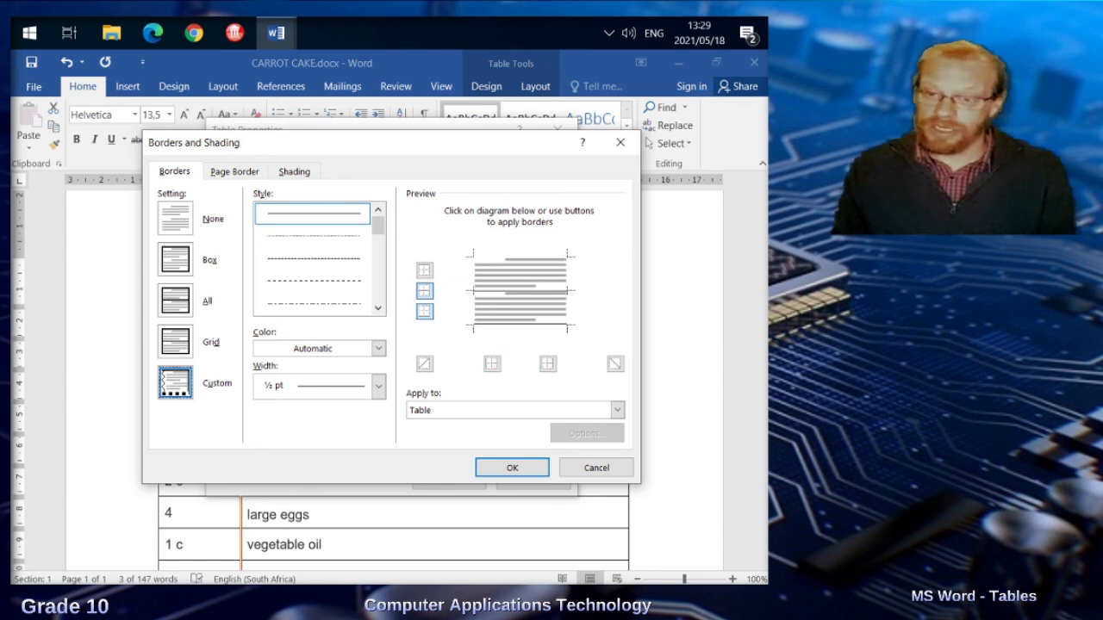
left_click(617, 410)
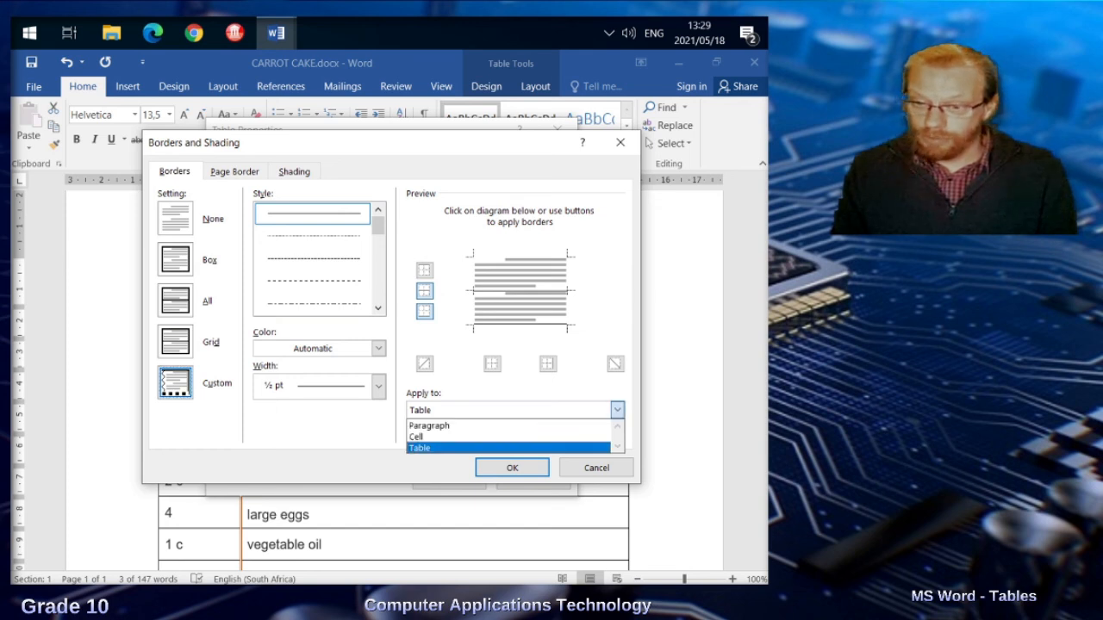
left_click(416, 437)
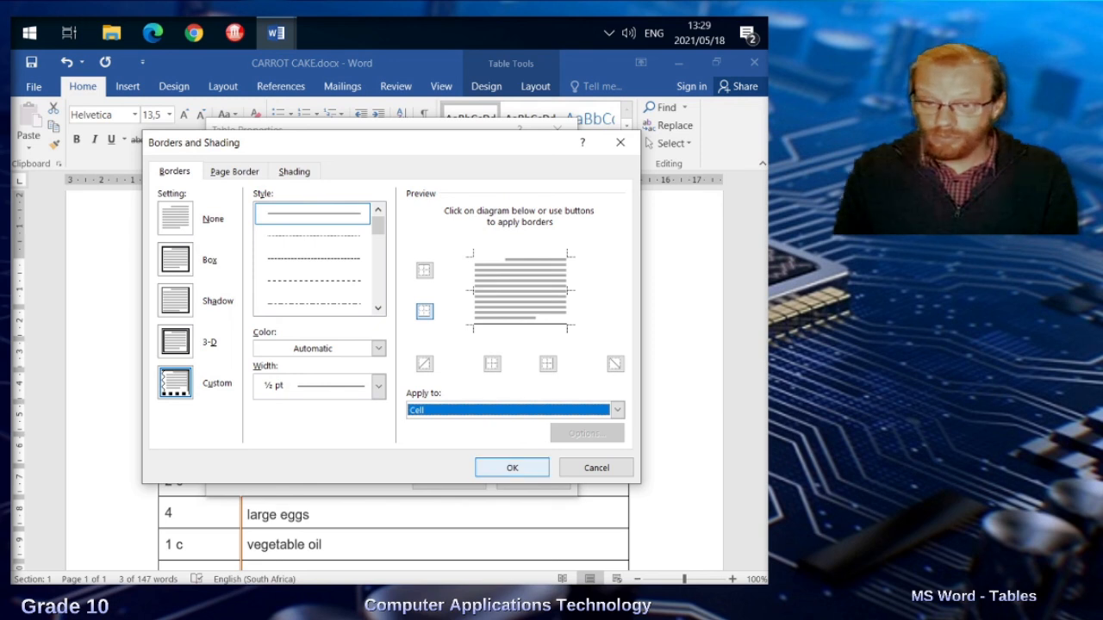
key("Return")
key("Return")
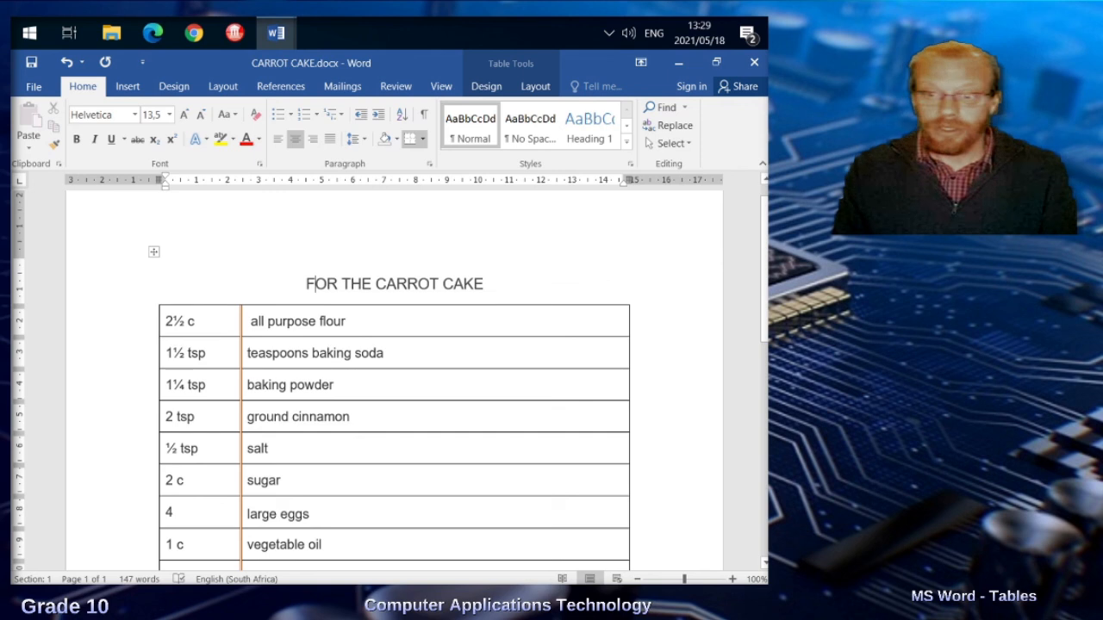
key("ctrl+z")
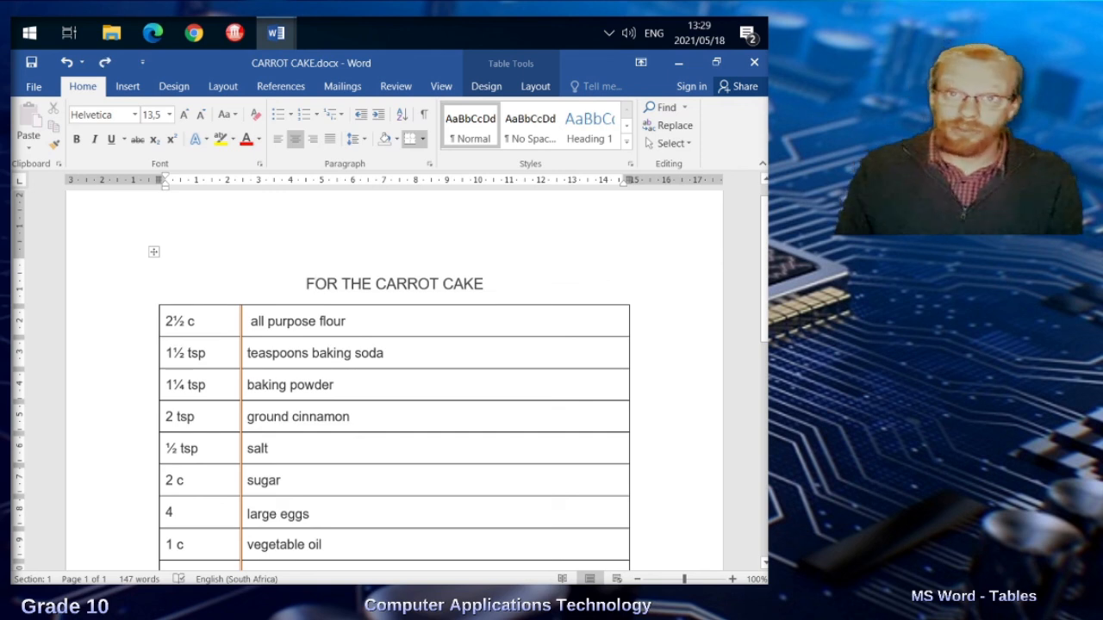
Shade the "FOR THE CARROT CAKE" cell with a light orange fill, applying the shading to the cell only
right_click(389, 279)
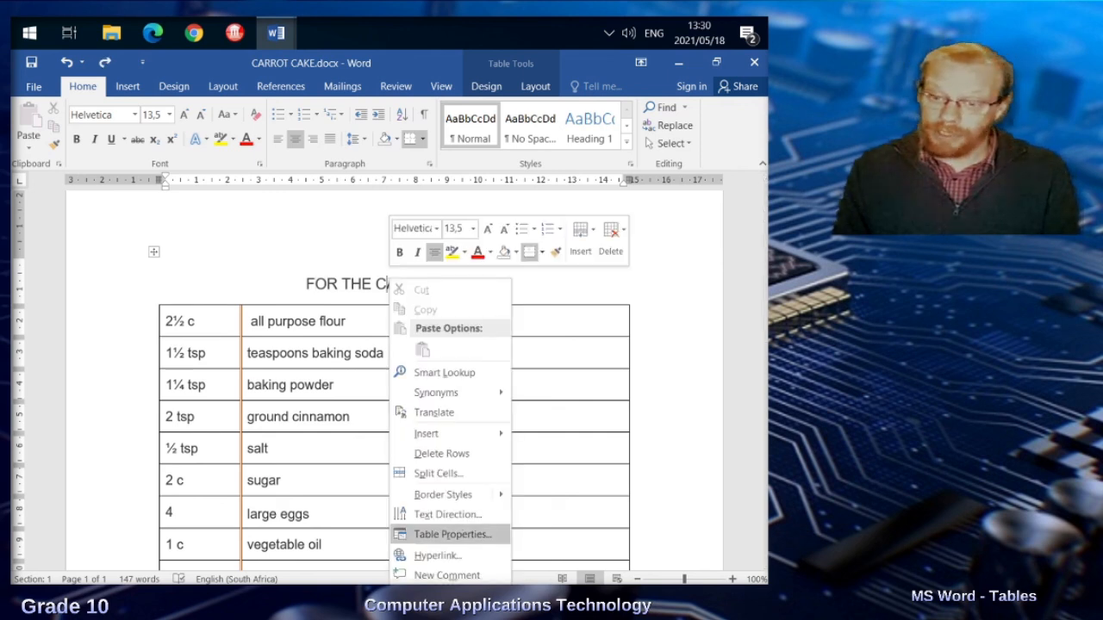
left_click(440, 535)
left_click(424, 445)
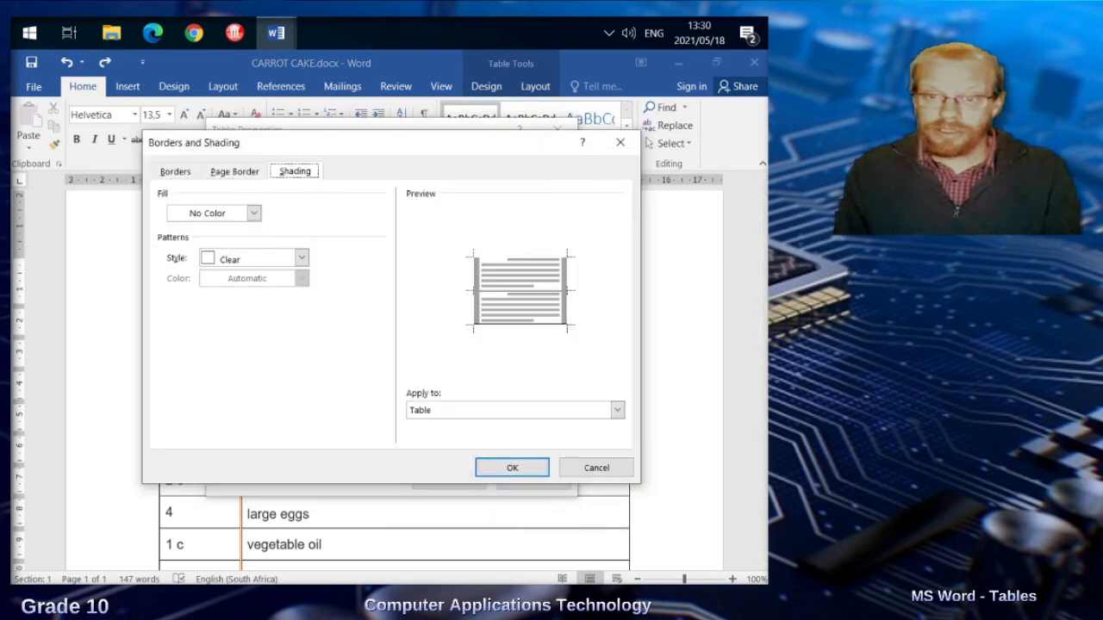
left_click(254, 213)
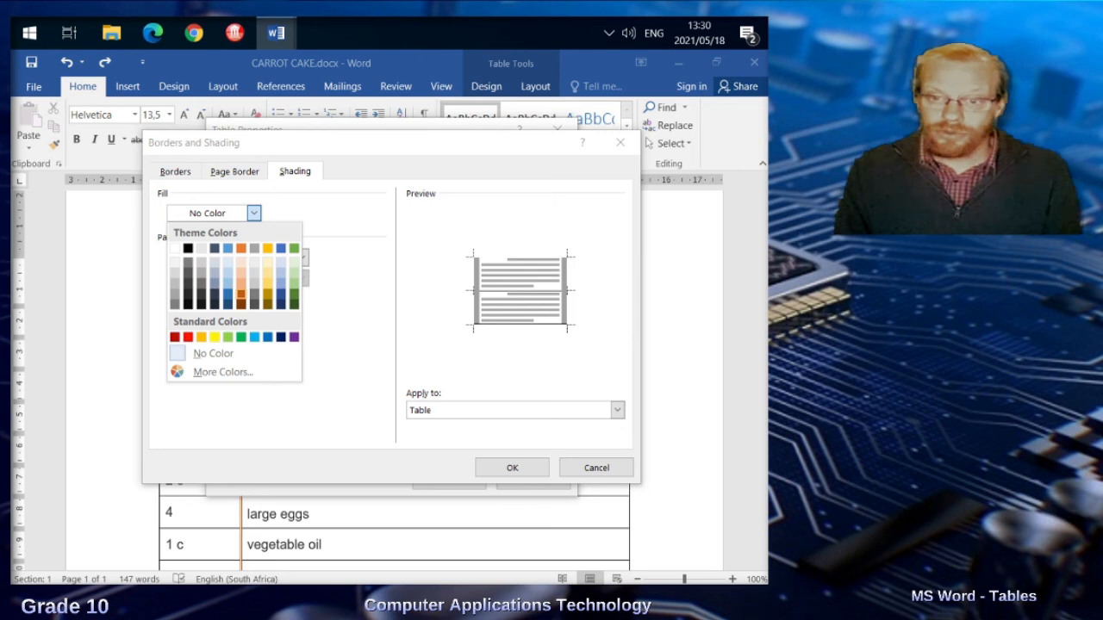
left_click(241, 276)
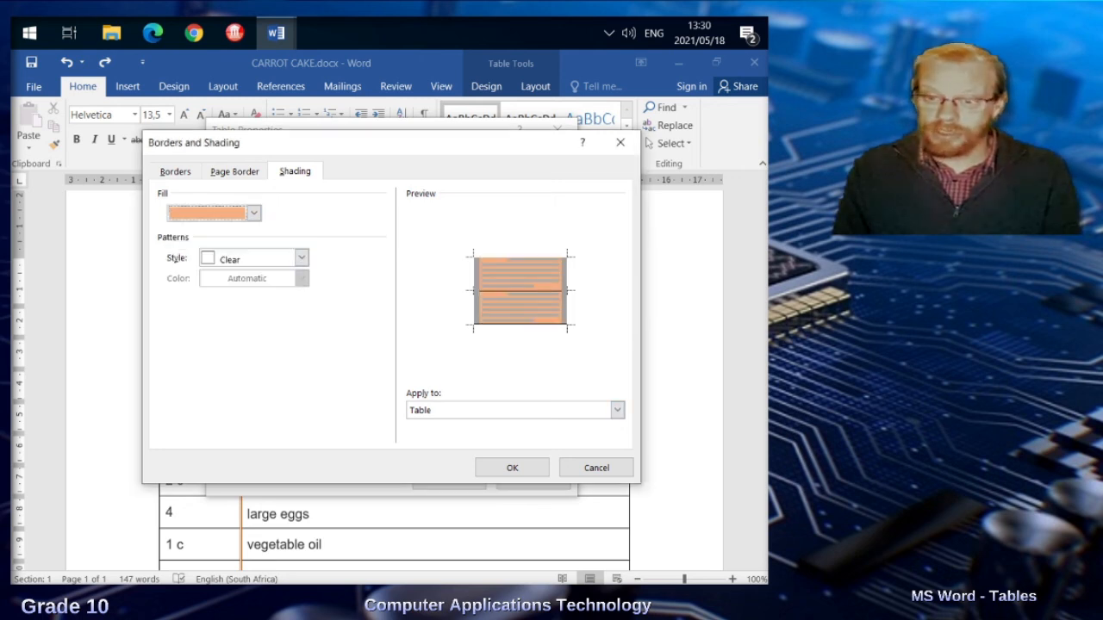
left_click(617, 410)
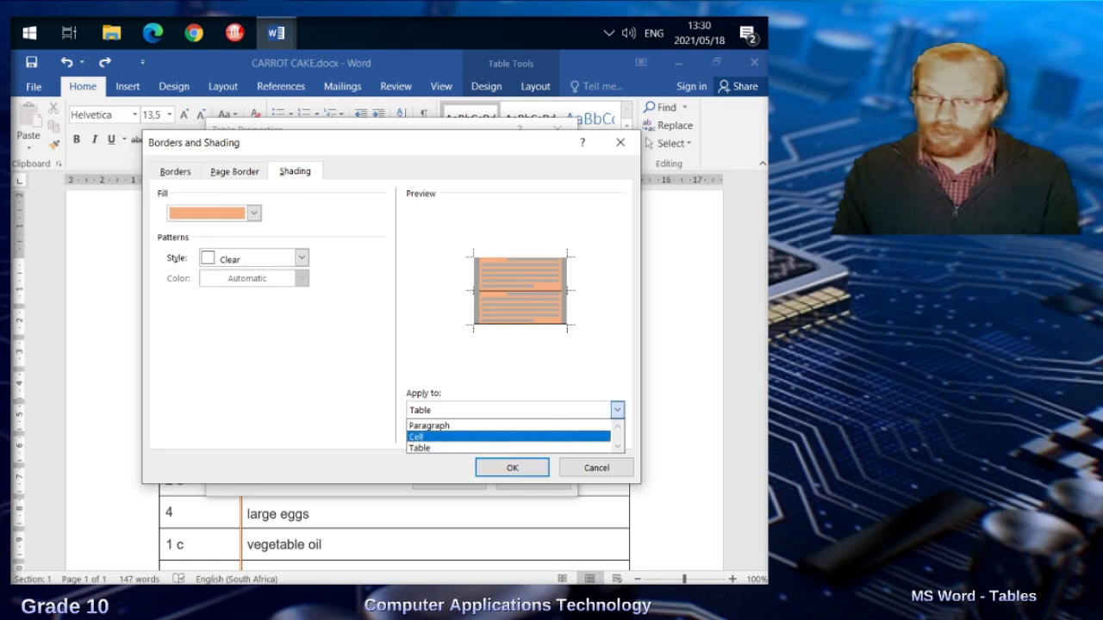
left_click(509, 436)
left_click(511, 468)
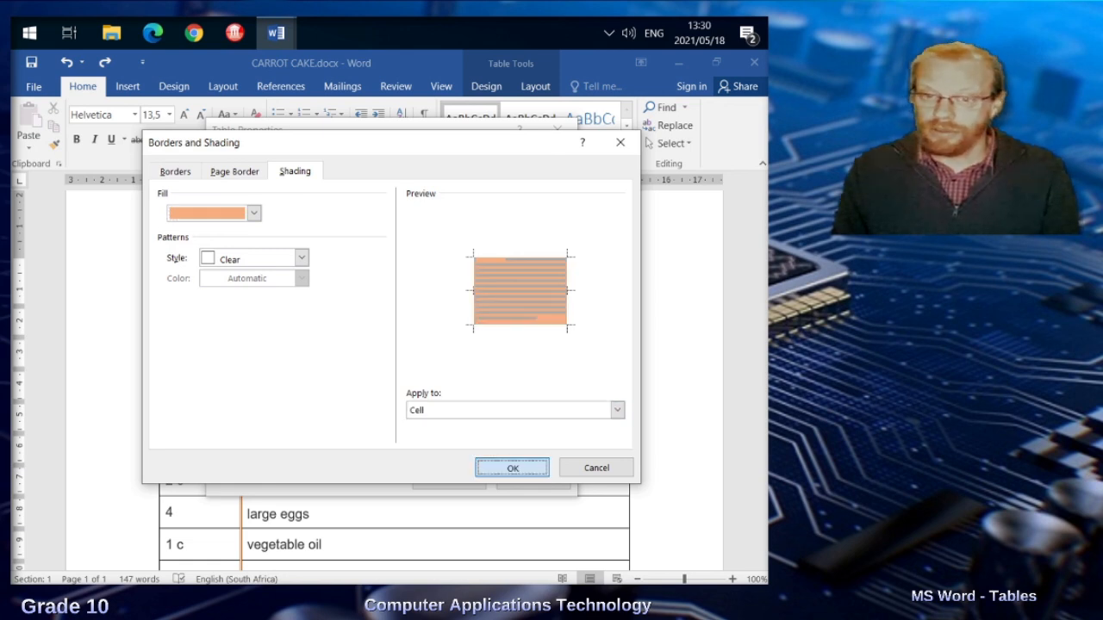
left_click(449, 479)
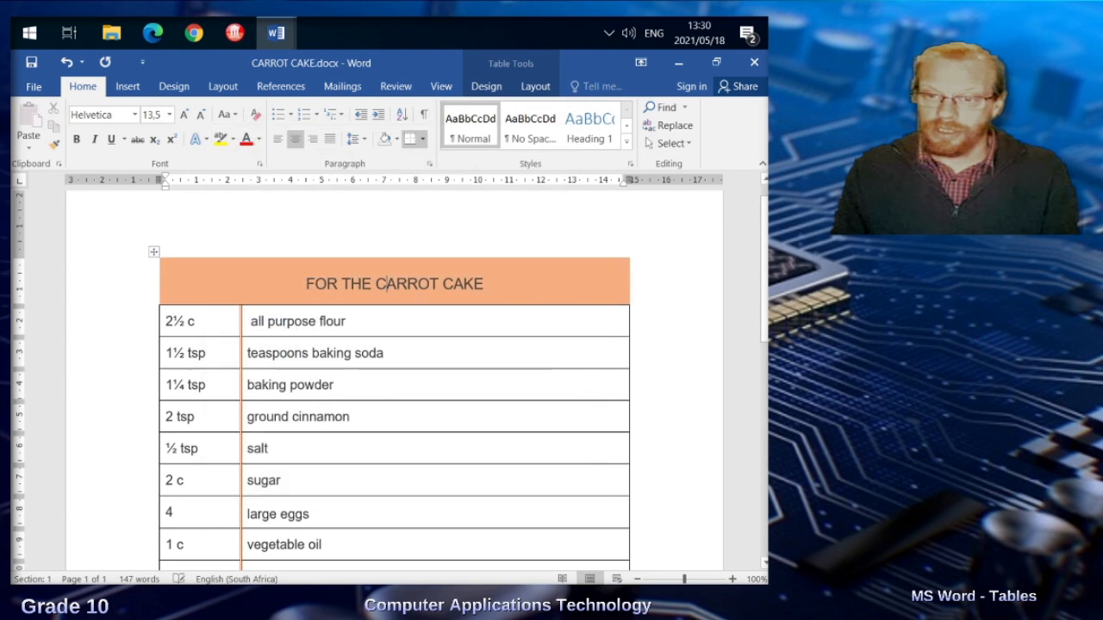
left_click(384, 353)
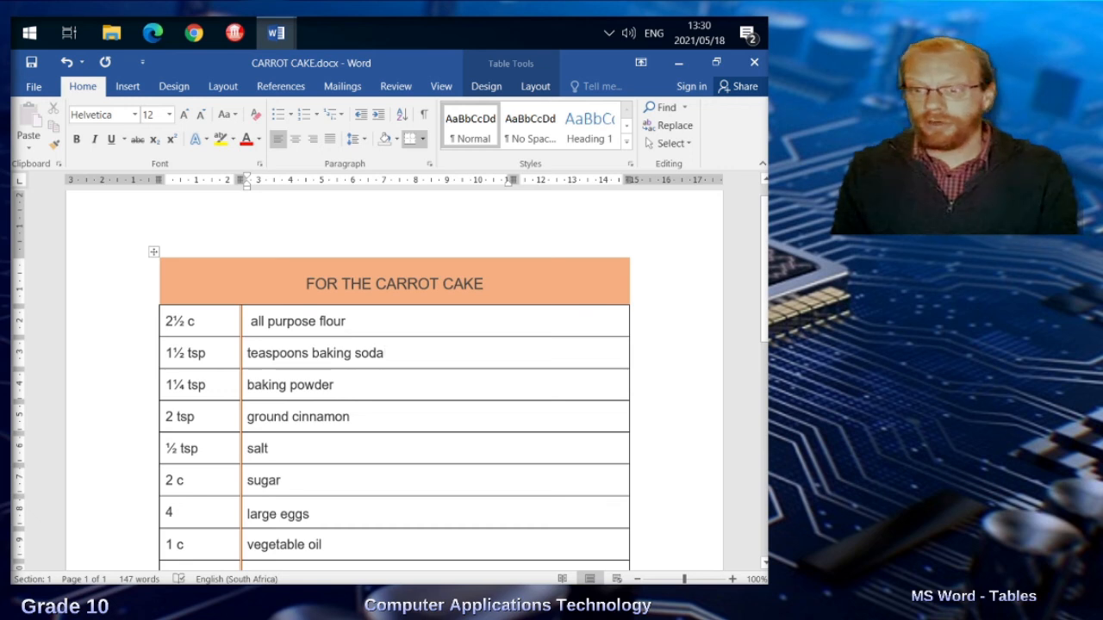
Review the formatted carrot cake table from its heading to its last row and display the table layout tools
scroll(395, 387, "down", 8)
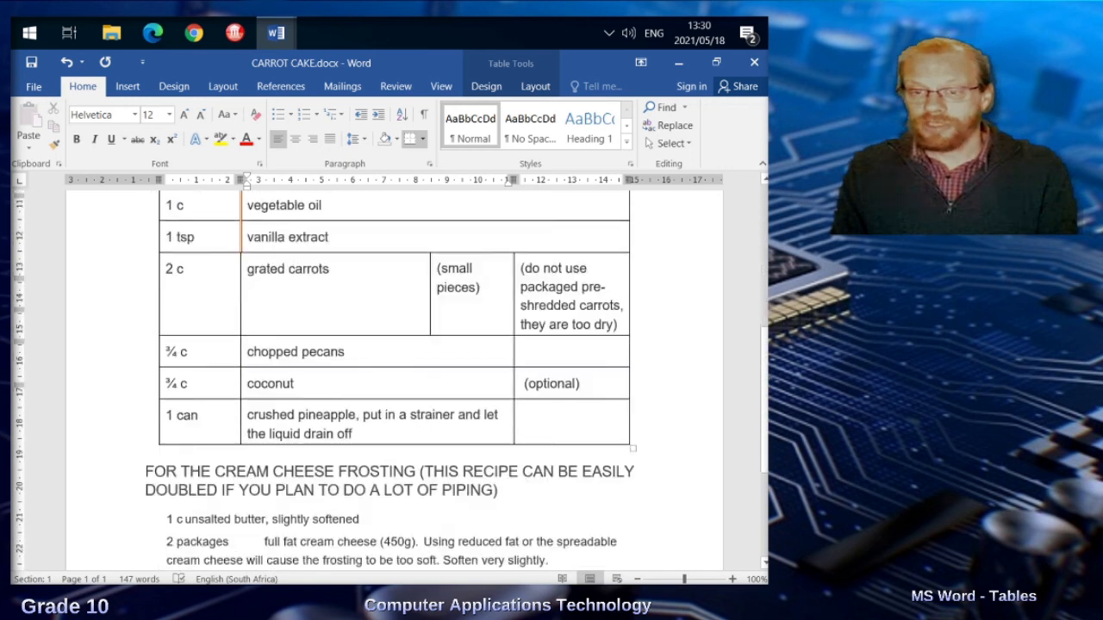
scroll(395, 379, "down", 2)
scroll(395, 379, "up", 10)
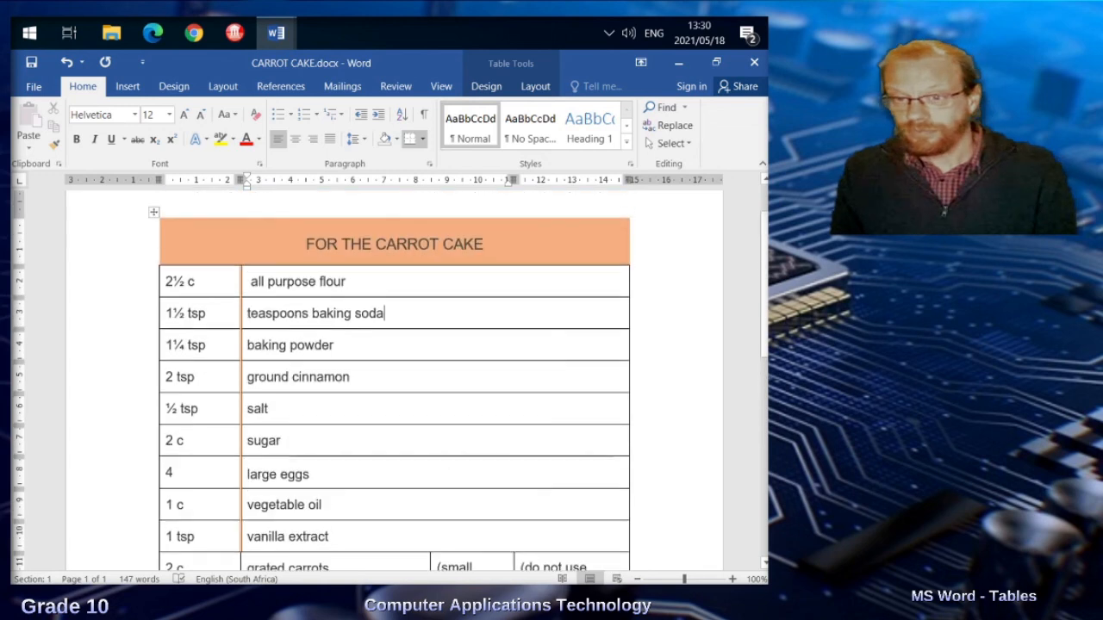
left_click(352, 245)
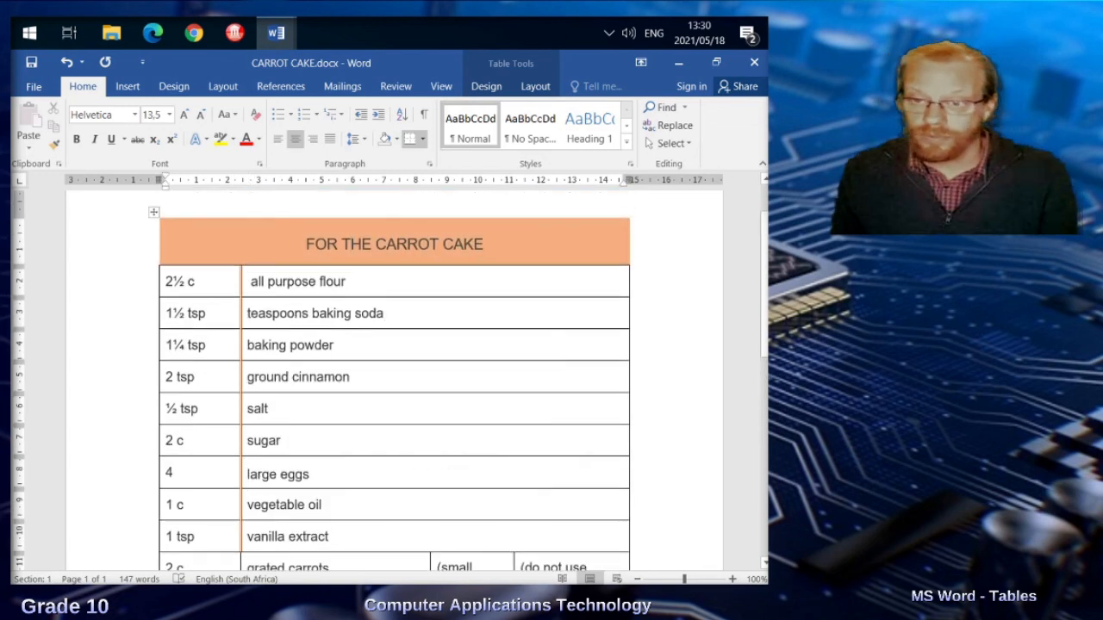
left_click(535, 86)
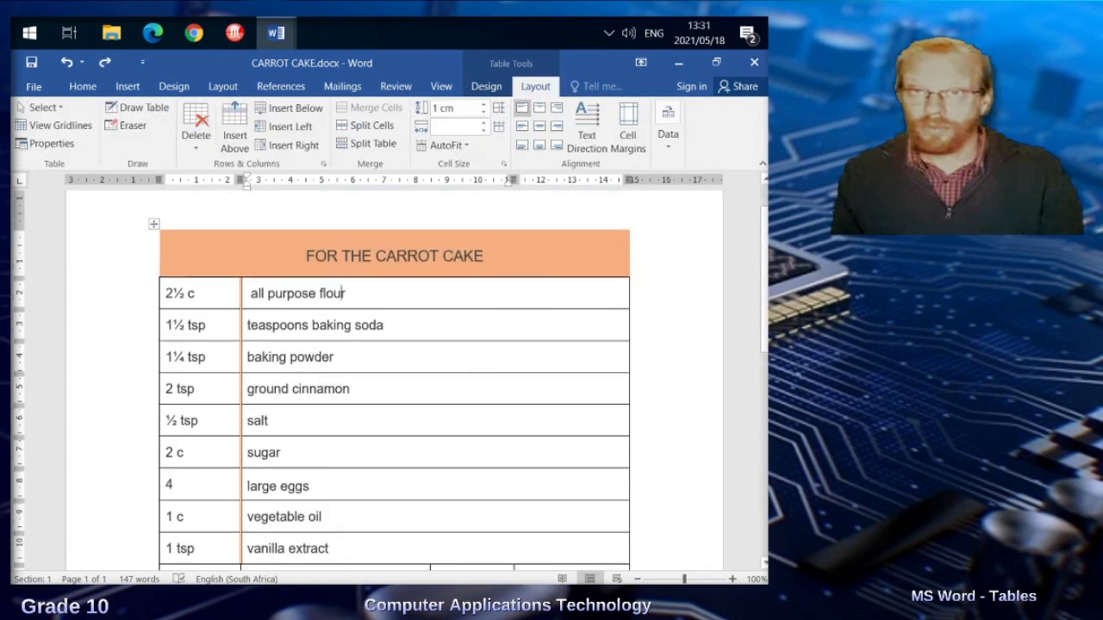